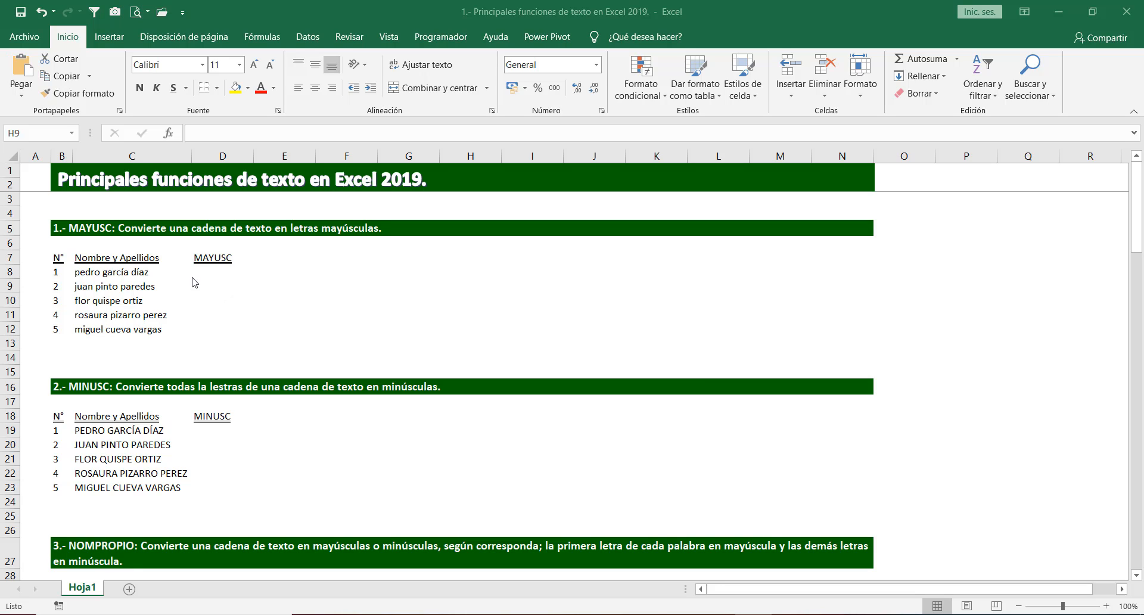
Enter the formula =MAYUSC(C8) in cell D8 to convert the first name of the list to uppercase.
left_click(231, 277)
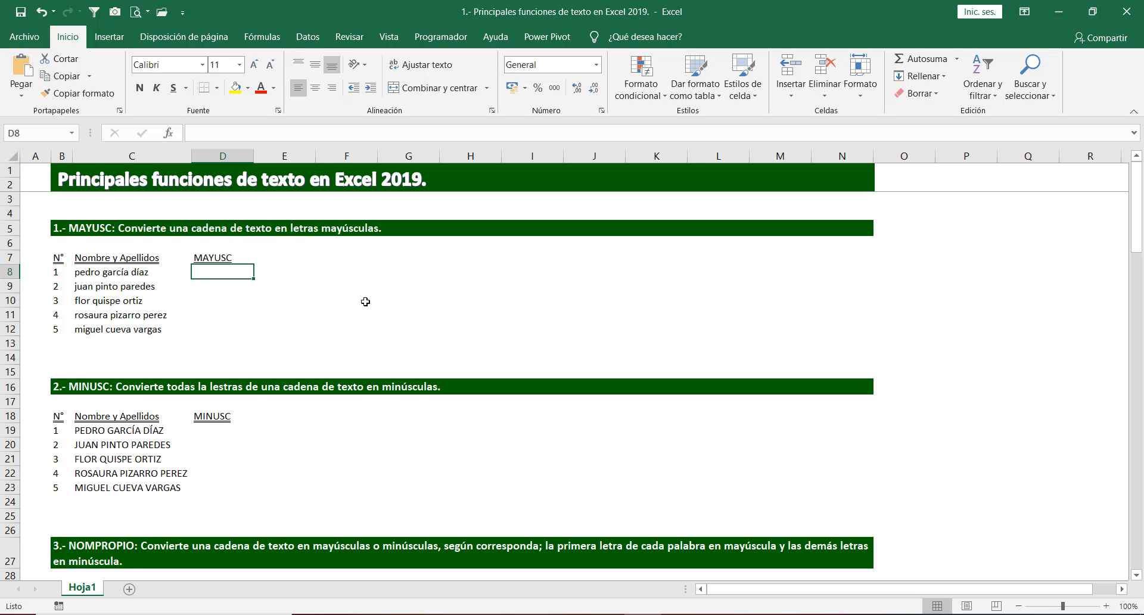
type("=")
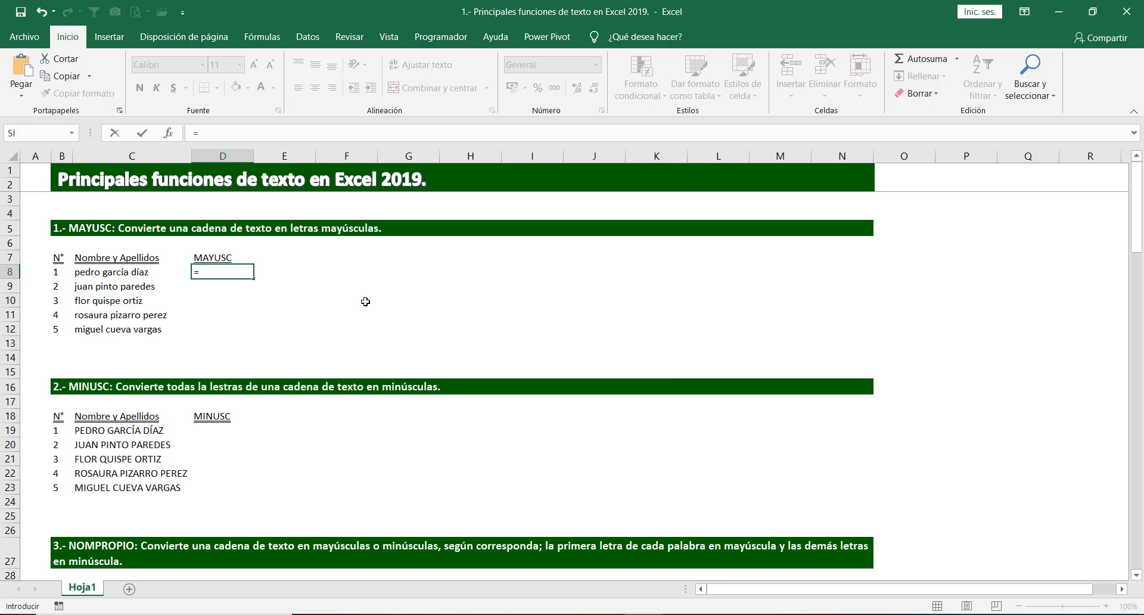
type("MAYU")
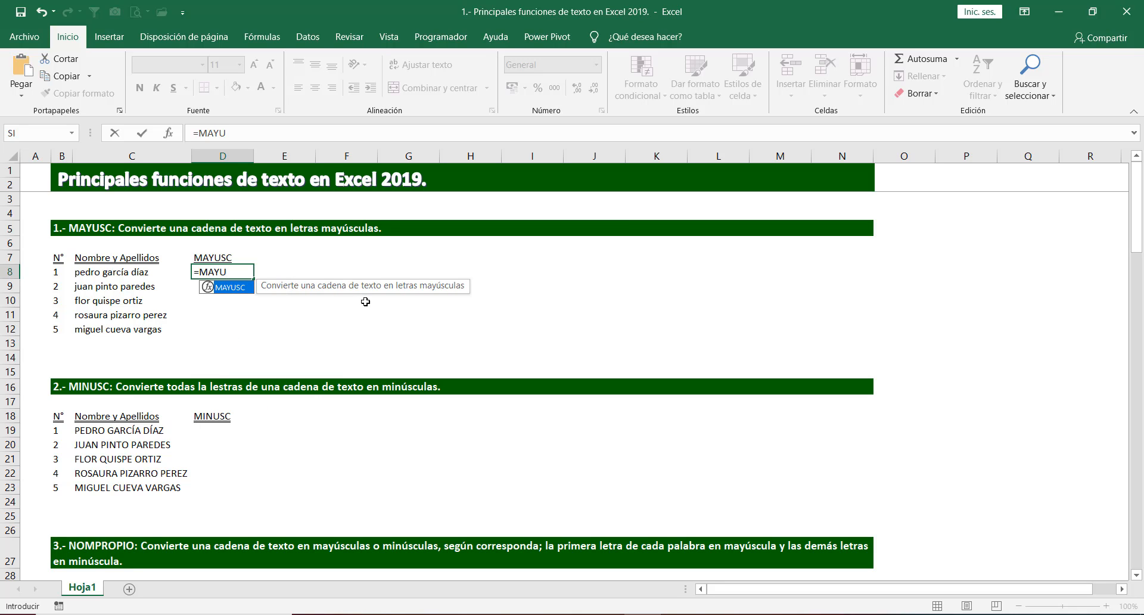
key("Tab")
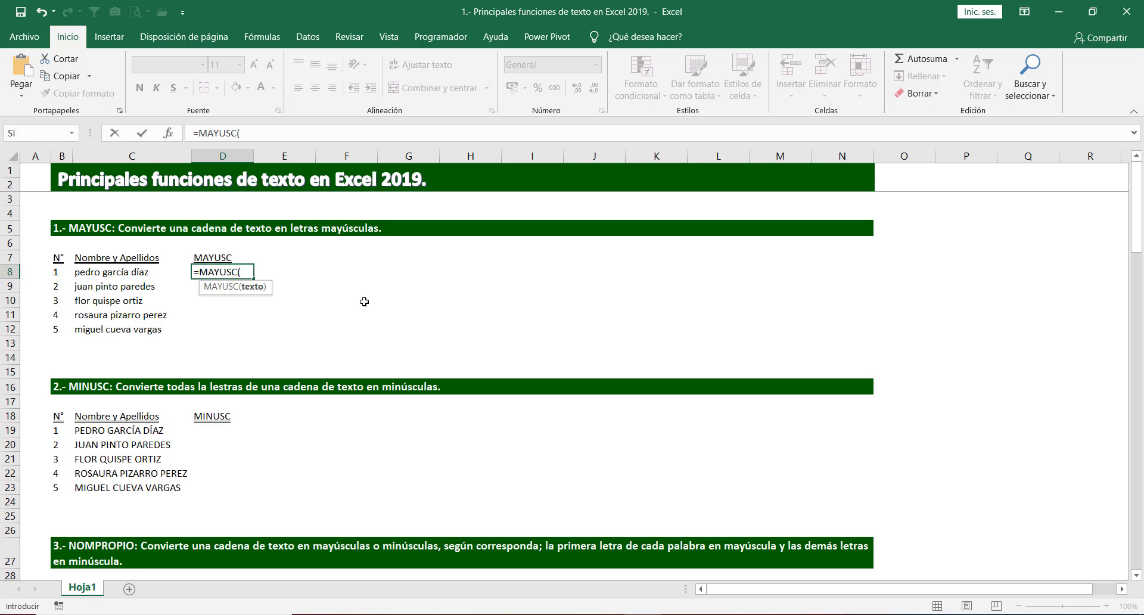
left_click(116, 275)
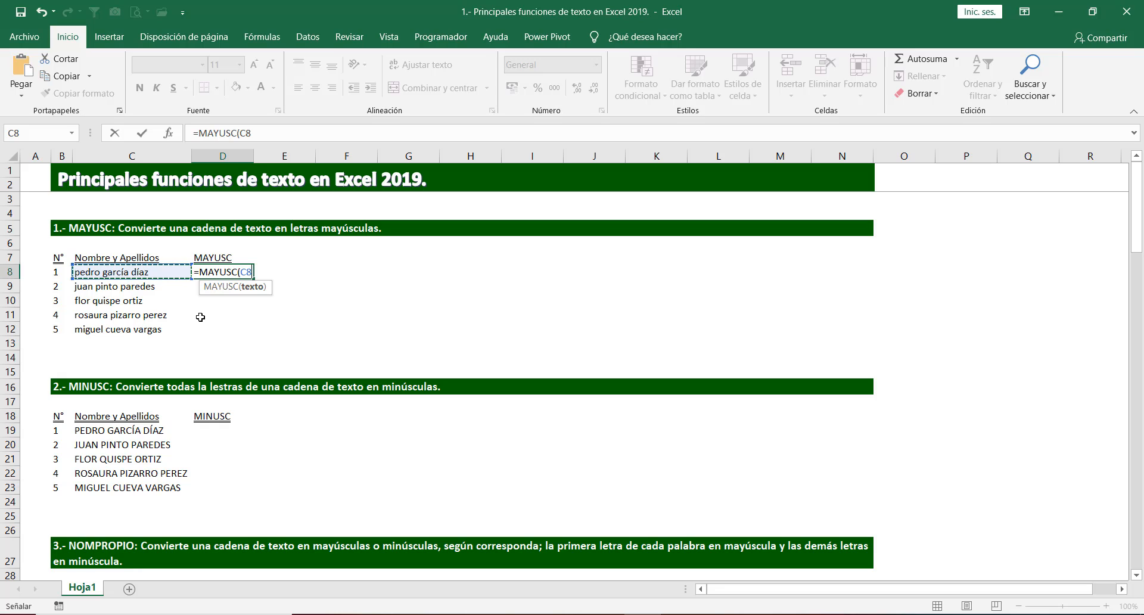
type(")")
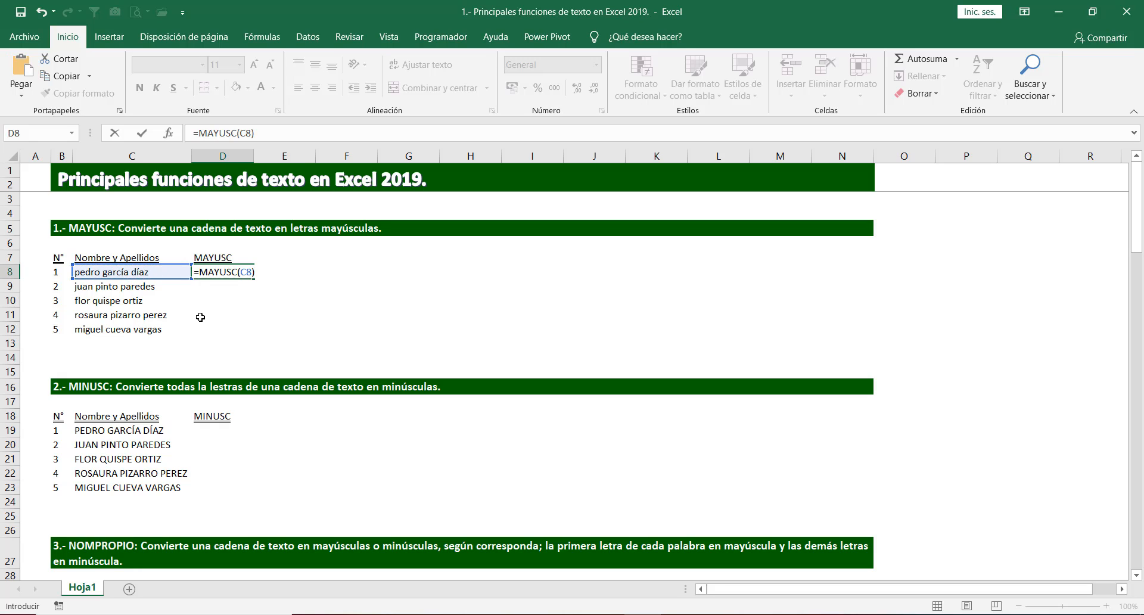
key("Return")
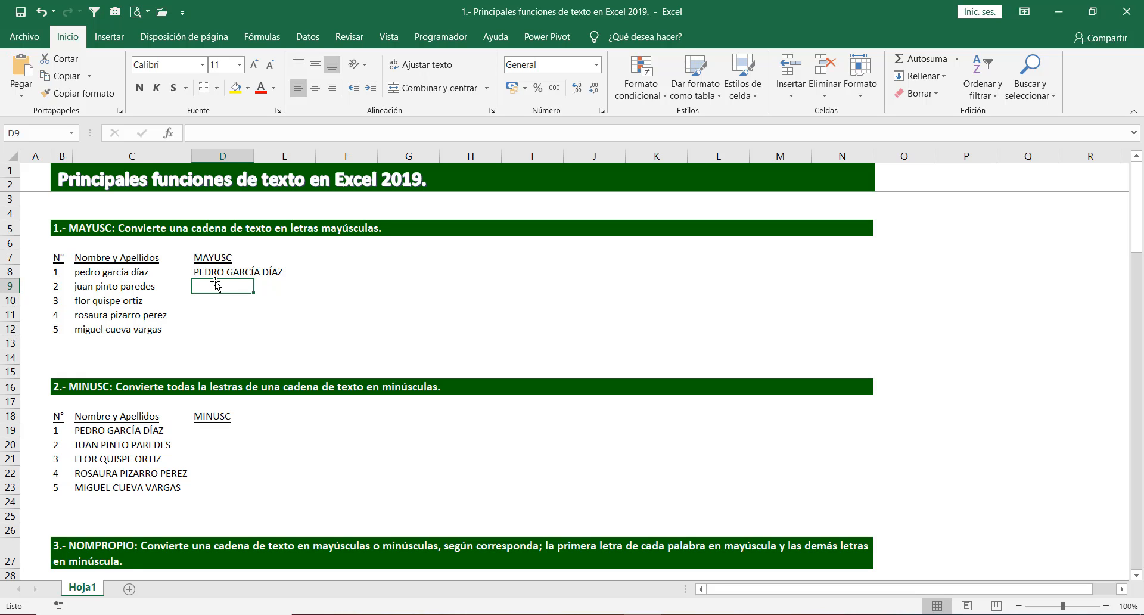
Fill the MAYUSC formula from D8 down to D12 for the remaining names.
left_click(234, 273)
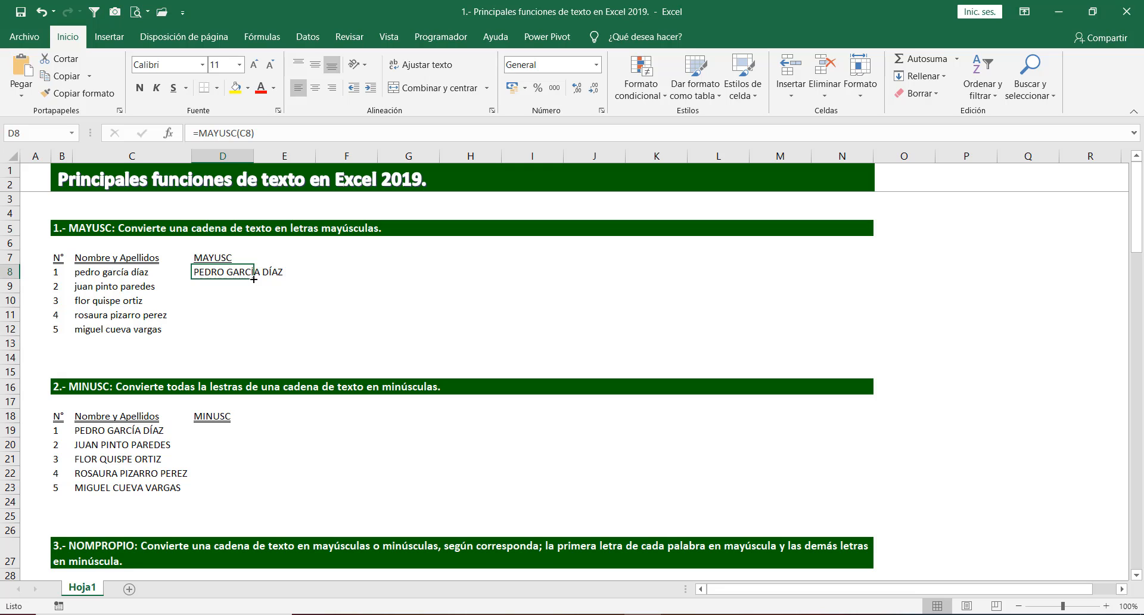
double_click(254, 279)
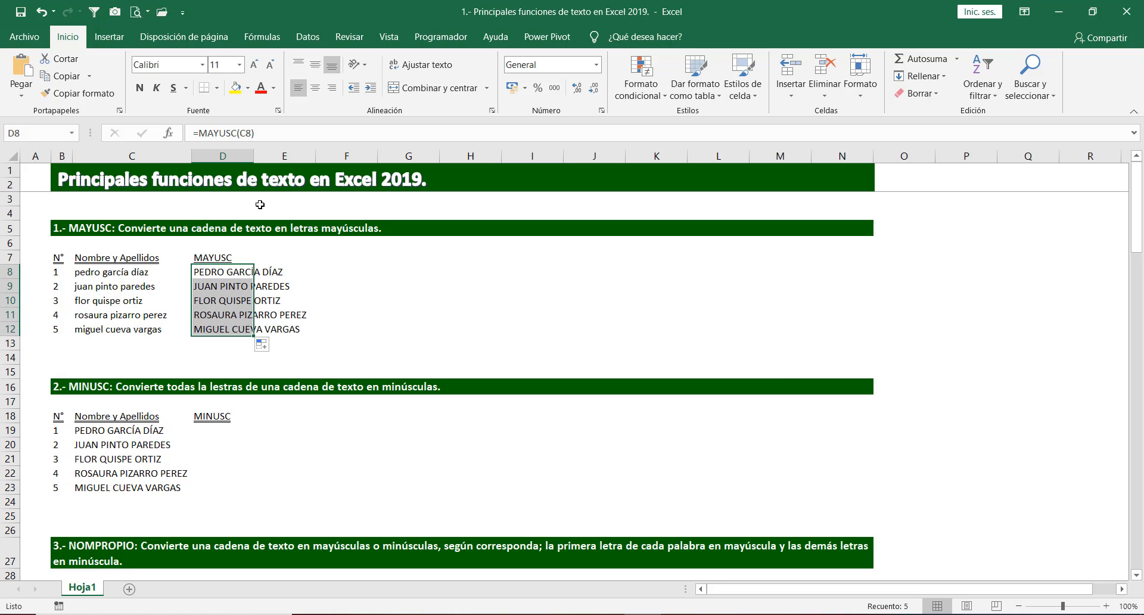
left_click(392, 301)
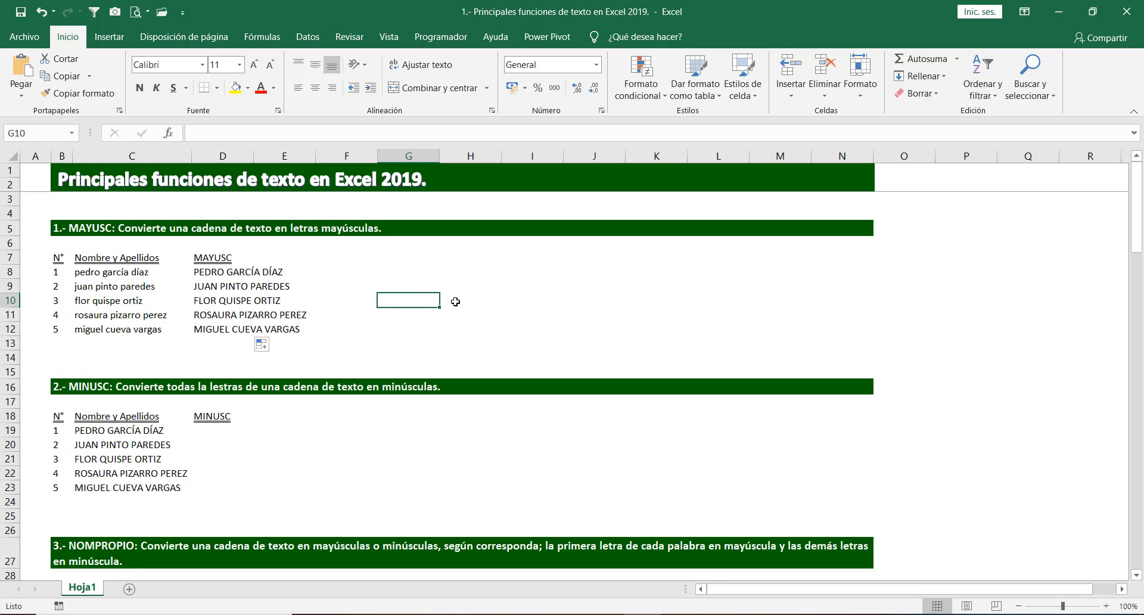
Examine the MAYUSC formulas in cells D8 to D12 against the original names beside them.
left_click(353, 298)
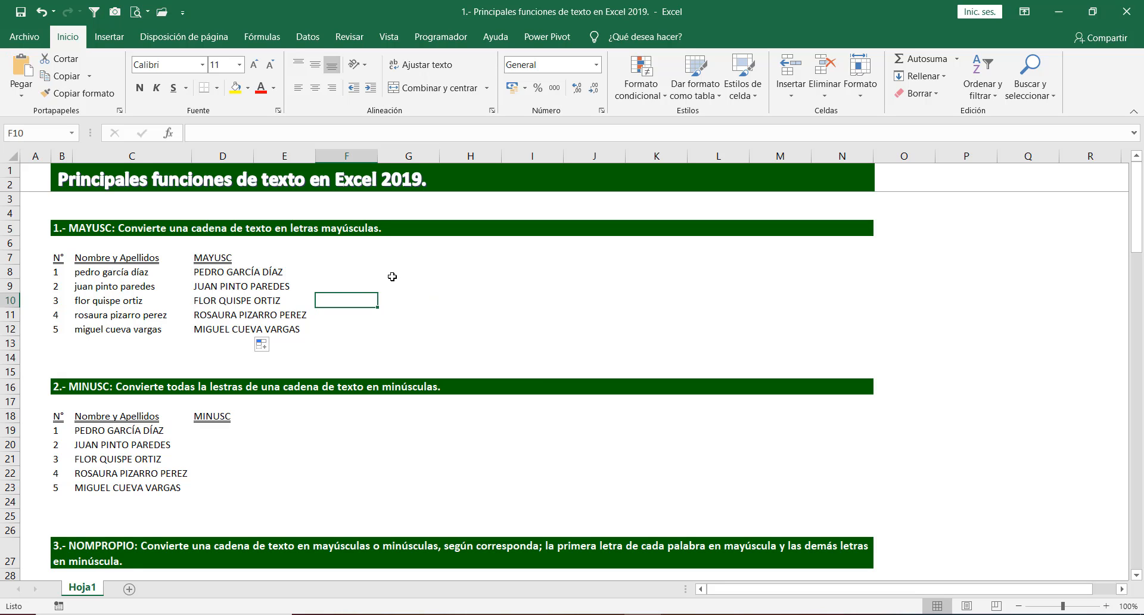
left_click(357, 276)
left_click(346, 294)
left_click(346, 283)
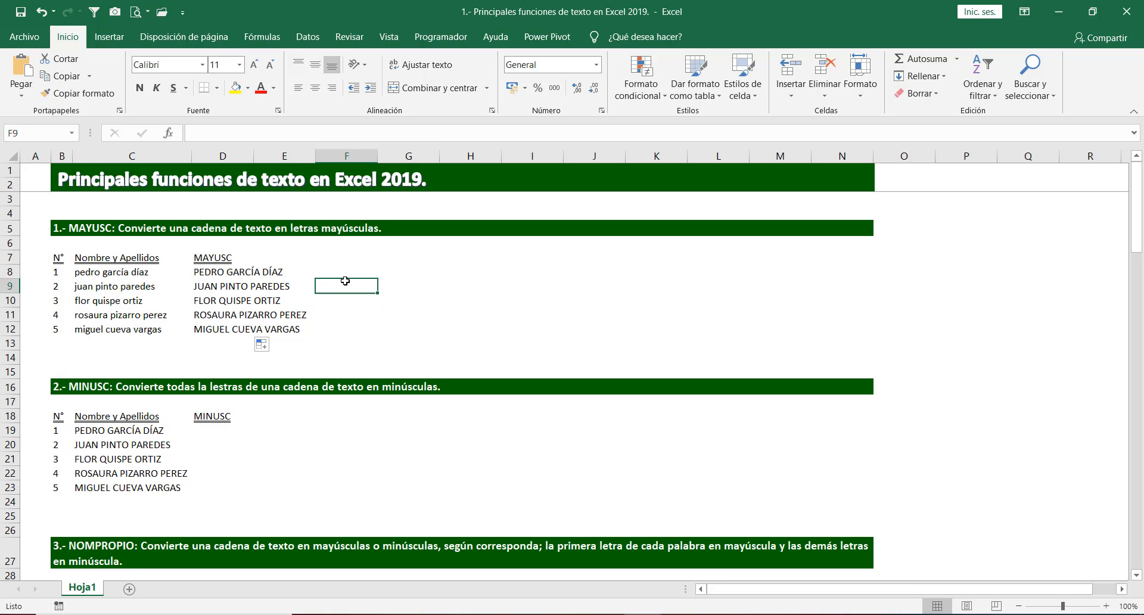
left_click(344, 272)
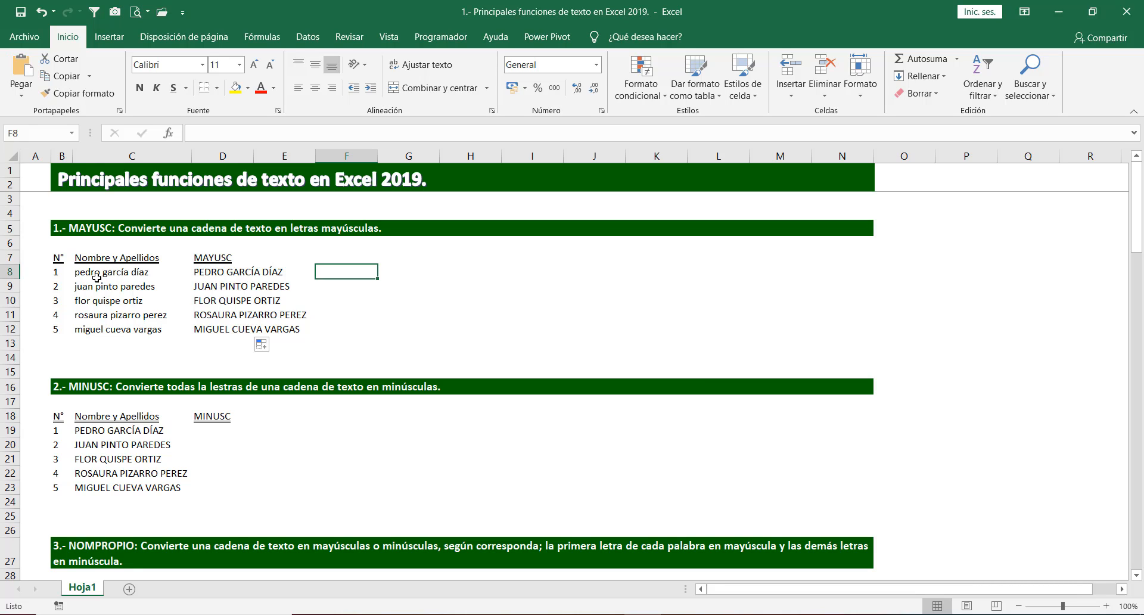
left_click(210, 275)
left_click(209, 288)
left_click(207, 302)
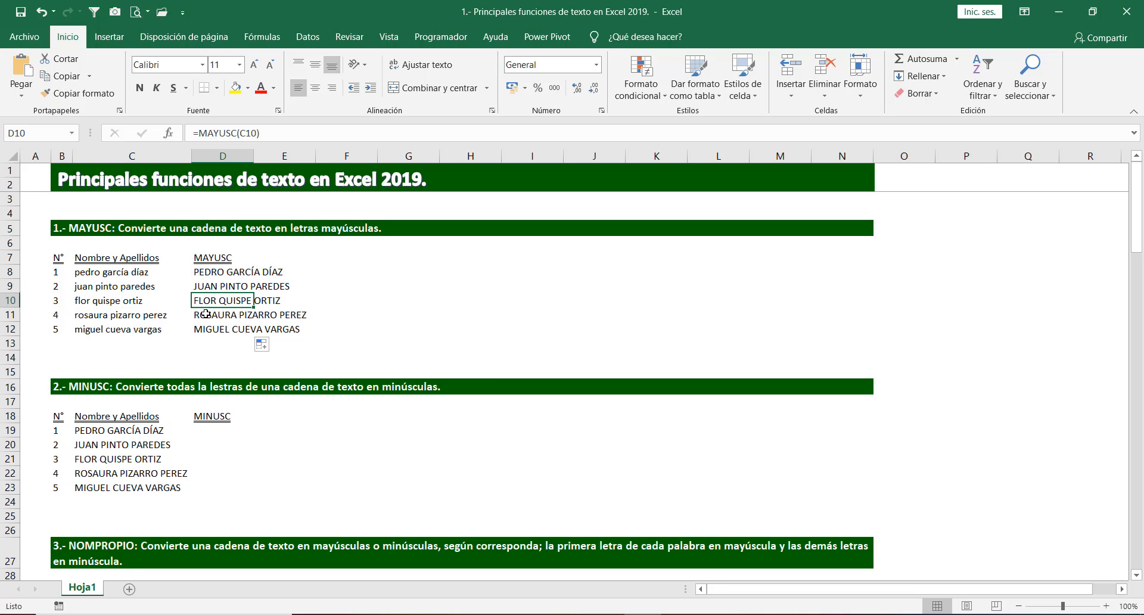
left_click(205, 314)
left_click(210, 330)
left_click(349, 274)
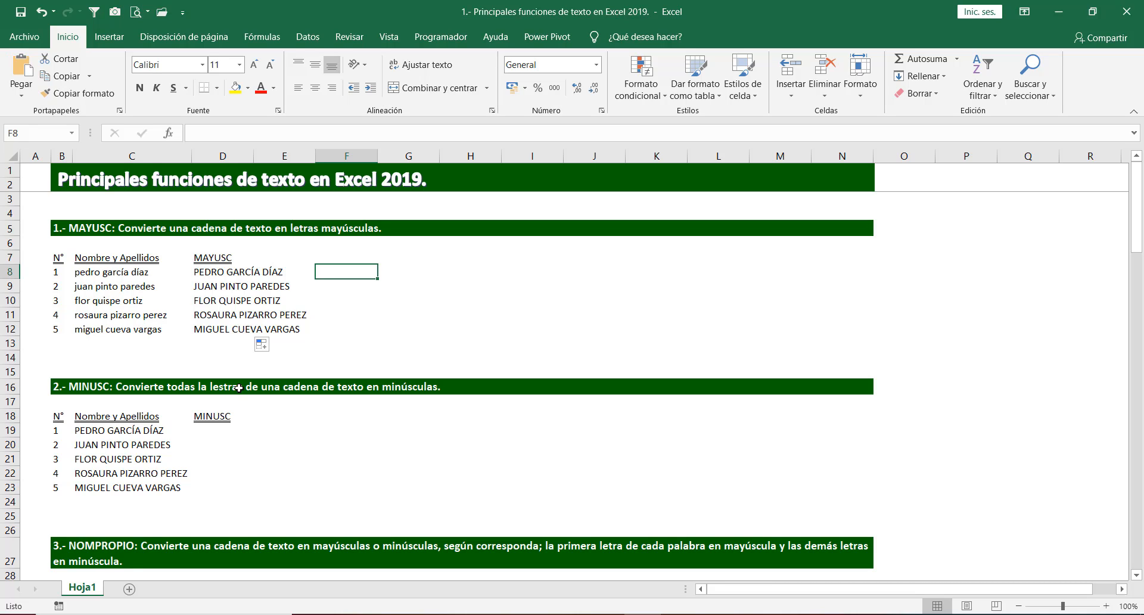
Enter the formula =MINUSC(C19) in cell D19 to convert the first name of section 2 to lowercase.
scroll(270, 410, "down", 1)
scroll(270, 410, "down", 1)
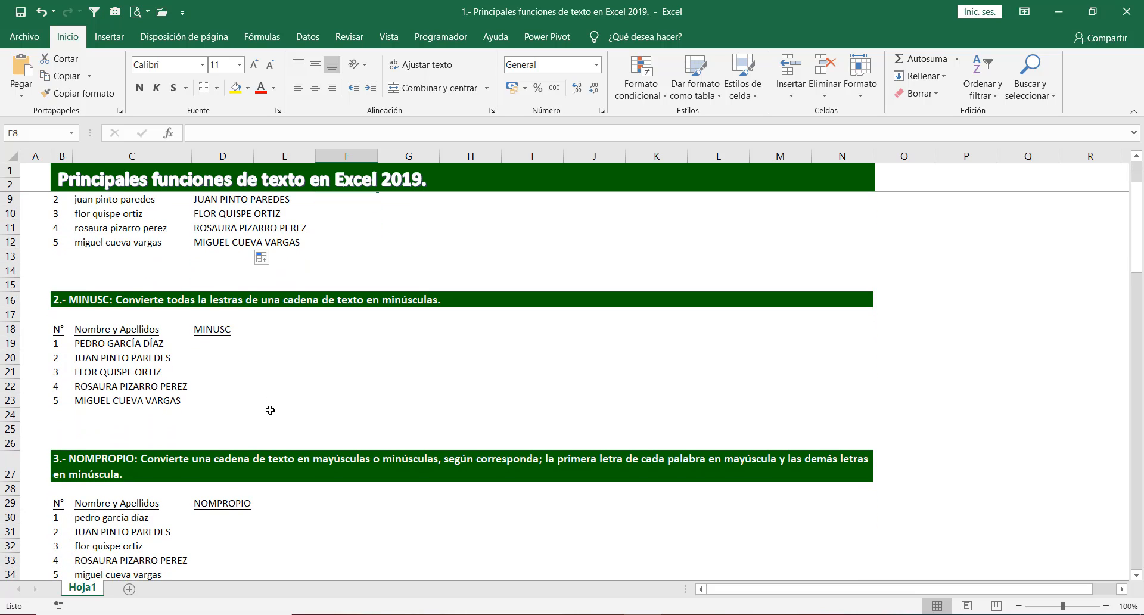
scroll(270, 410, "down", 1)
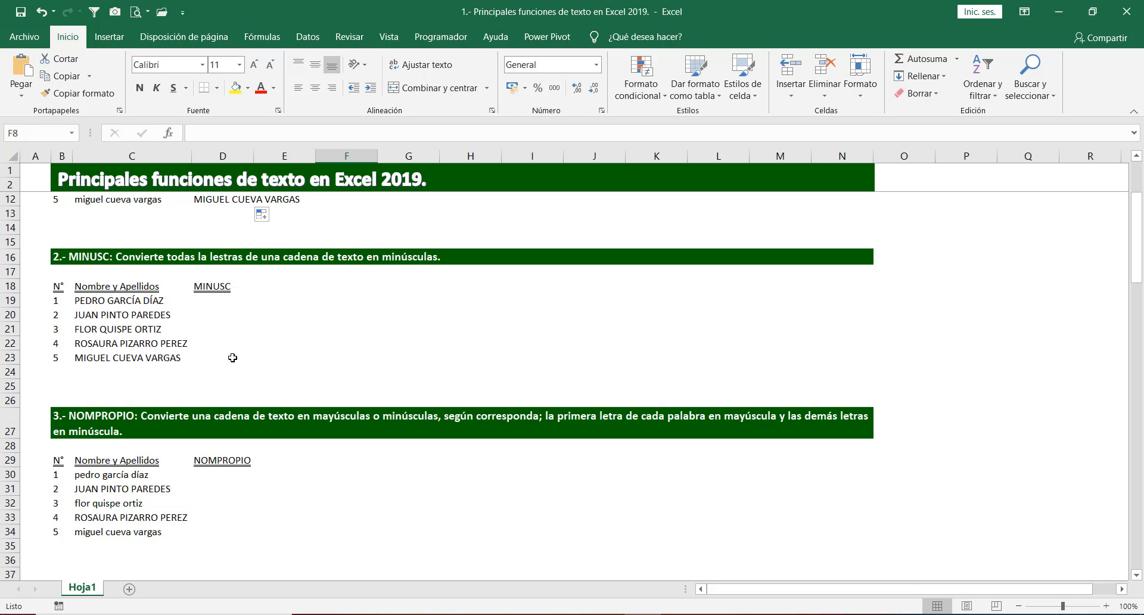
left_click(210, 301)
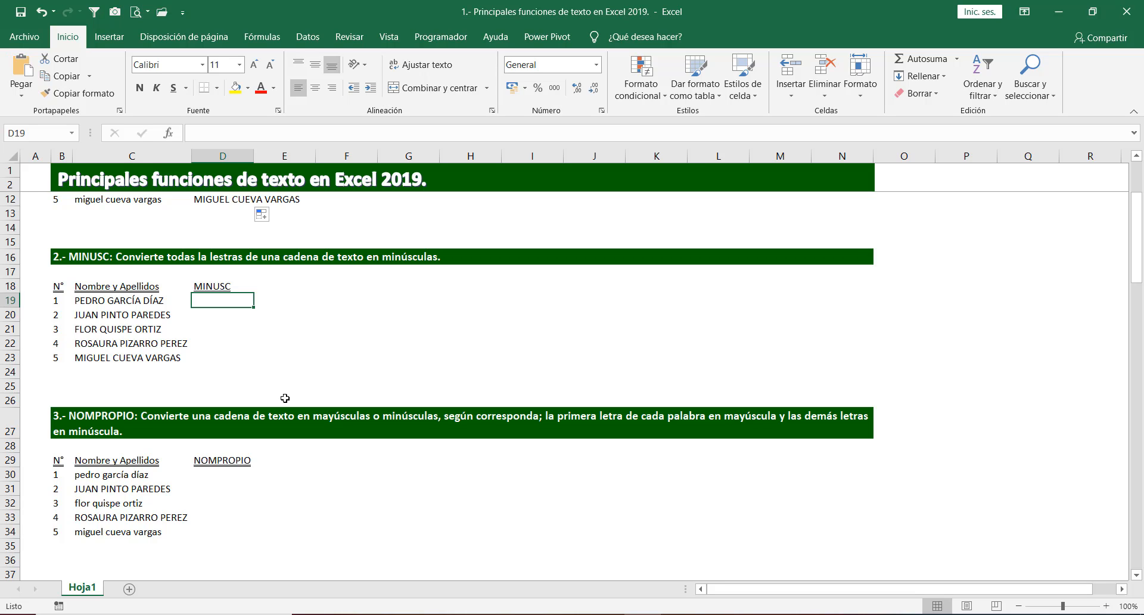
type("=")
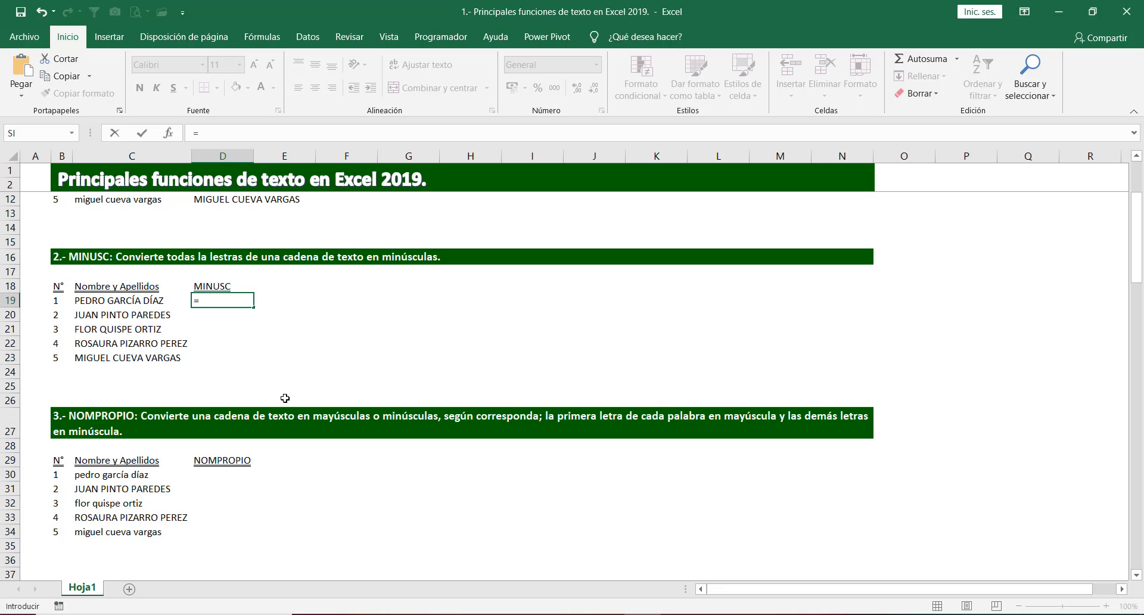
type("MI")
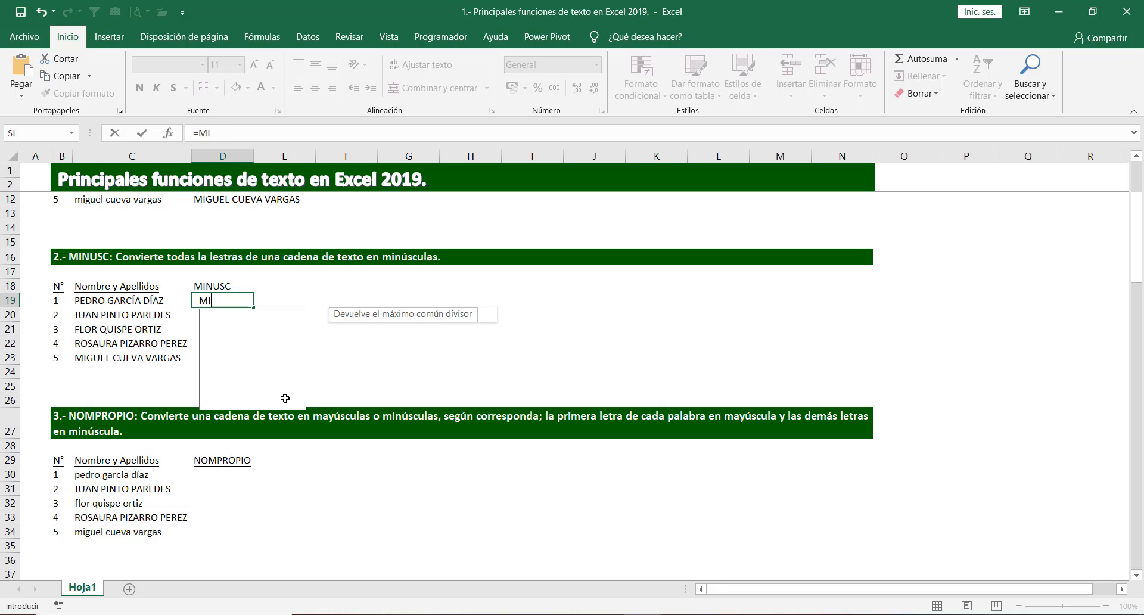
type("NIU")
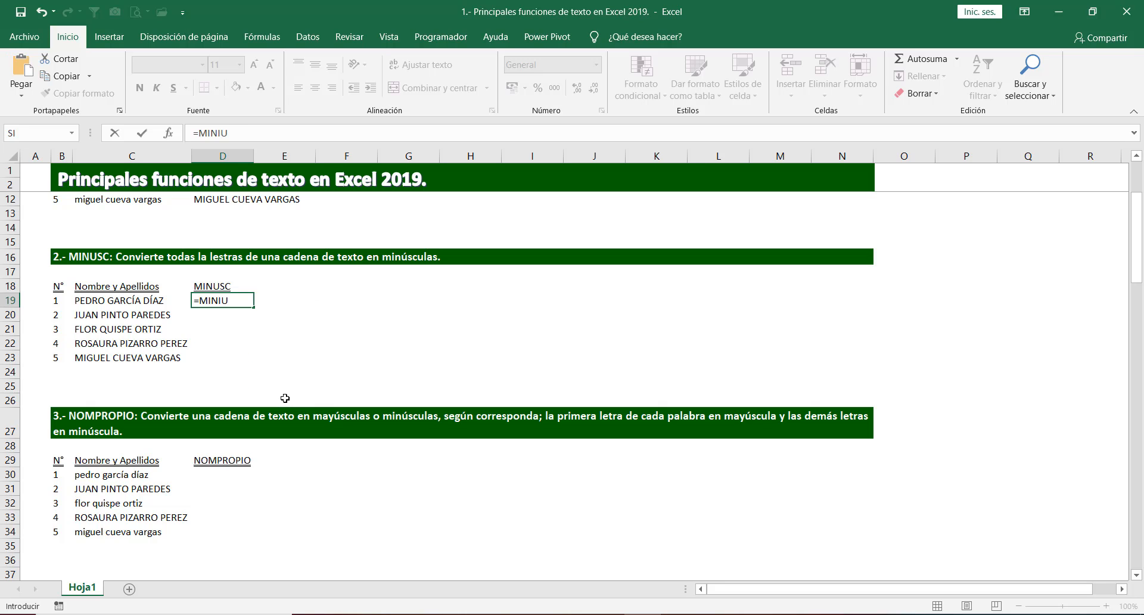
key("BackSpace")
key("BackSpace")
type("US")
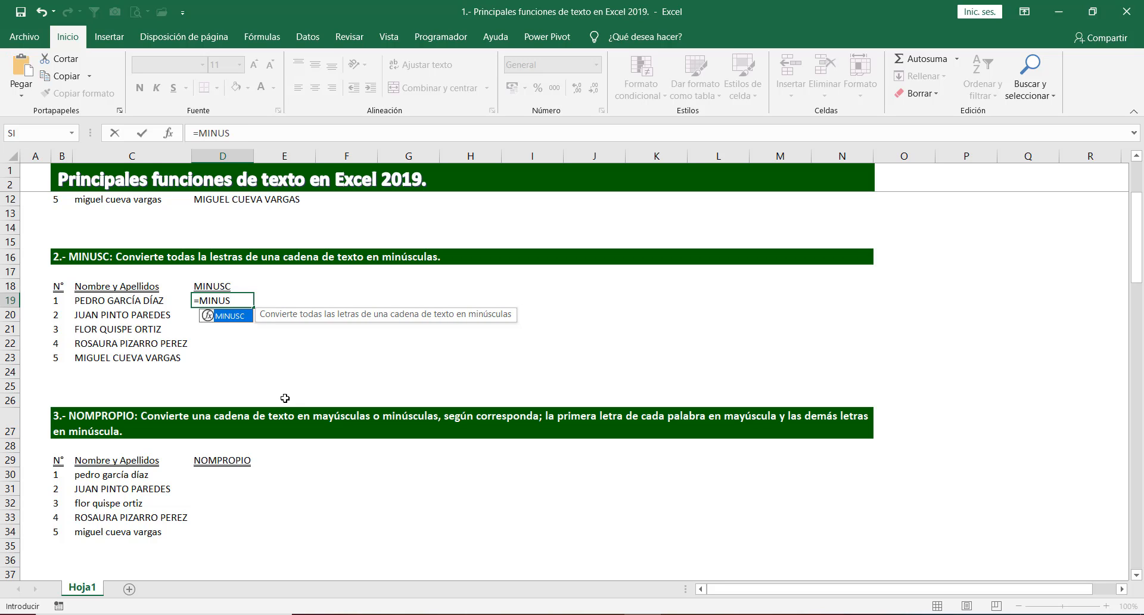
key("Tab")
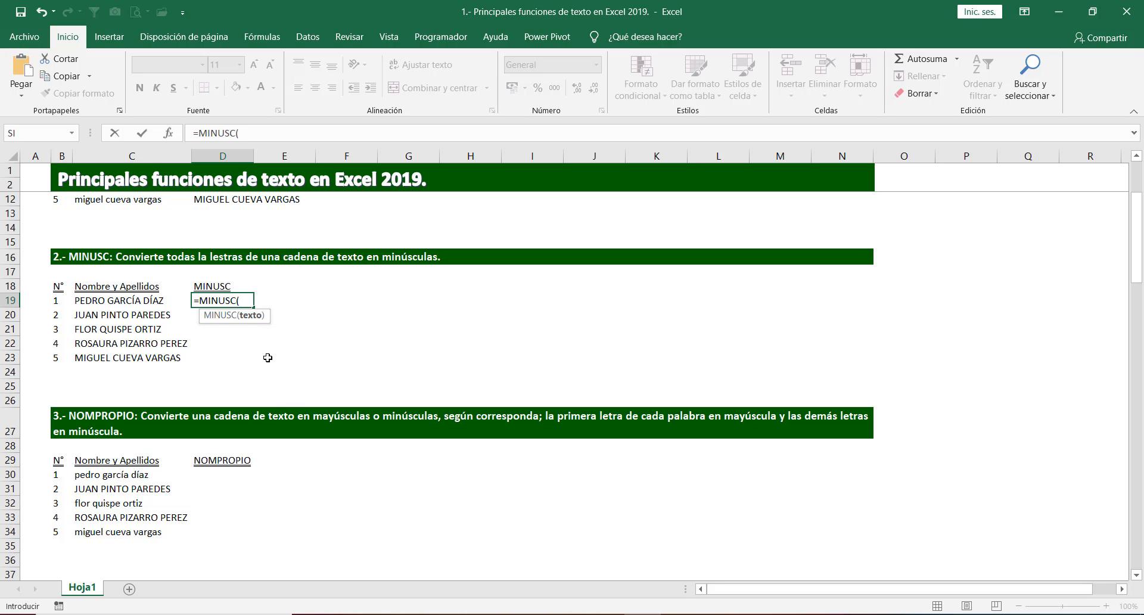
left_click(126, 301)
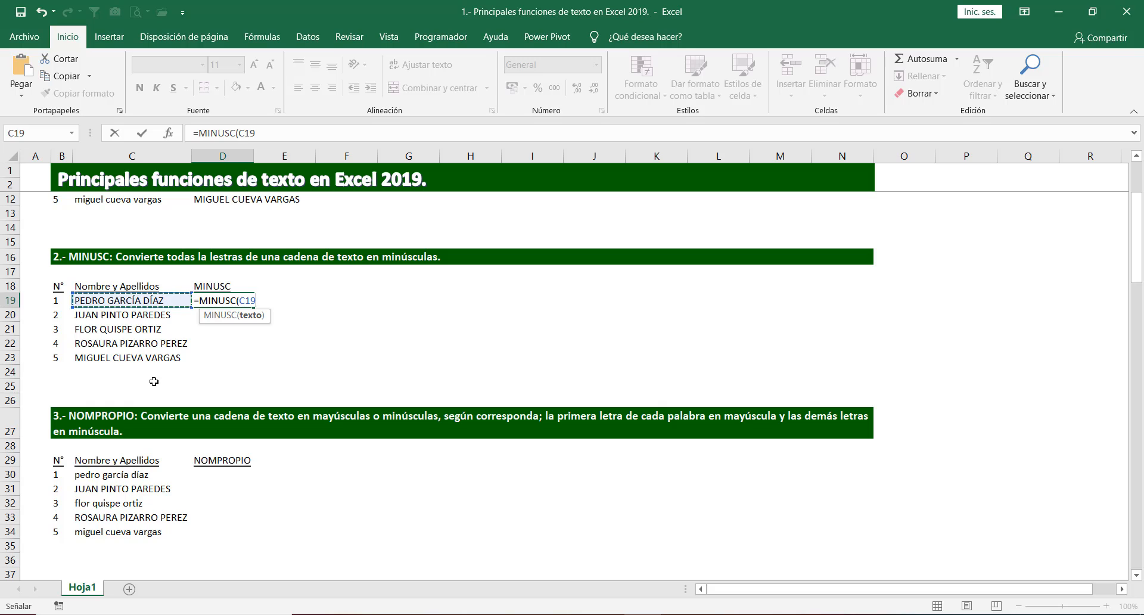
type(")")
key("Return")
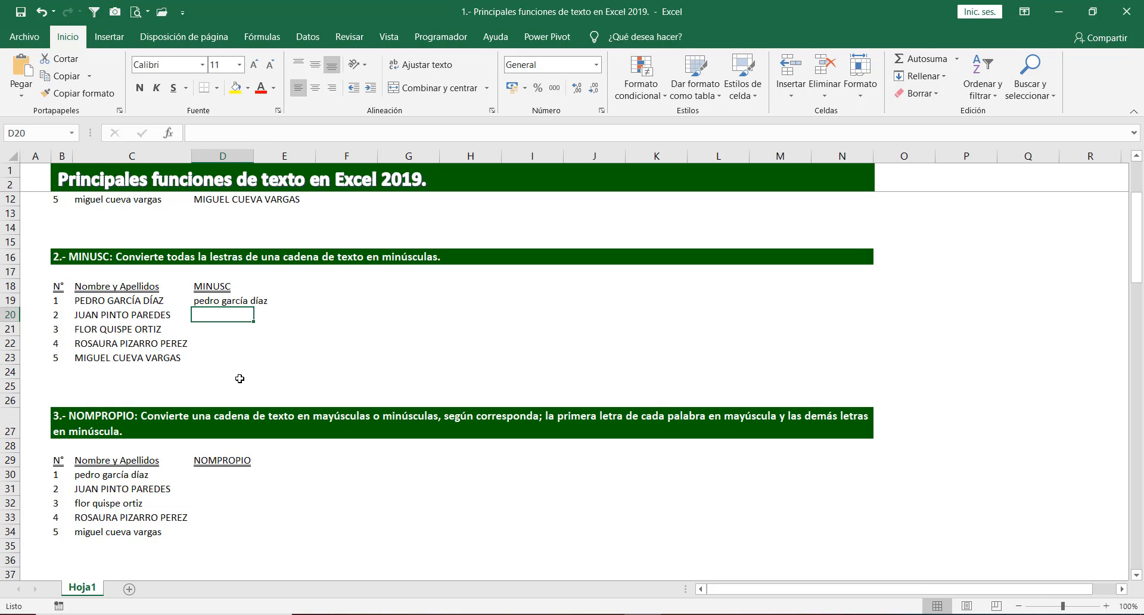
Fill the MINUSC formula from D19 down to D23 for the remaining names.
left_click(219, 298)
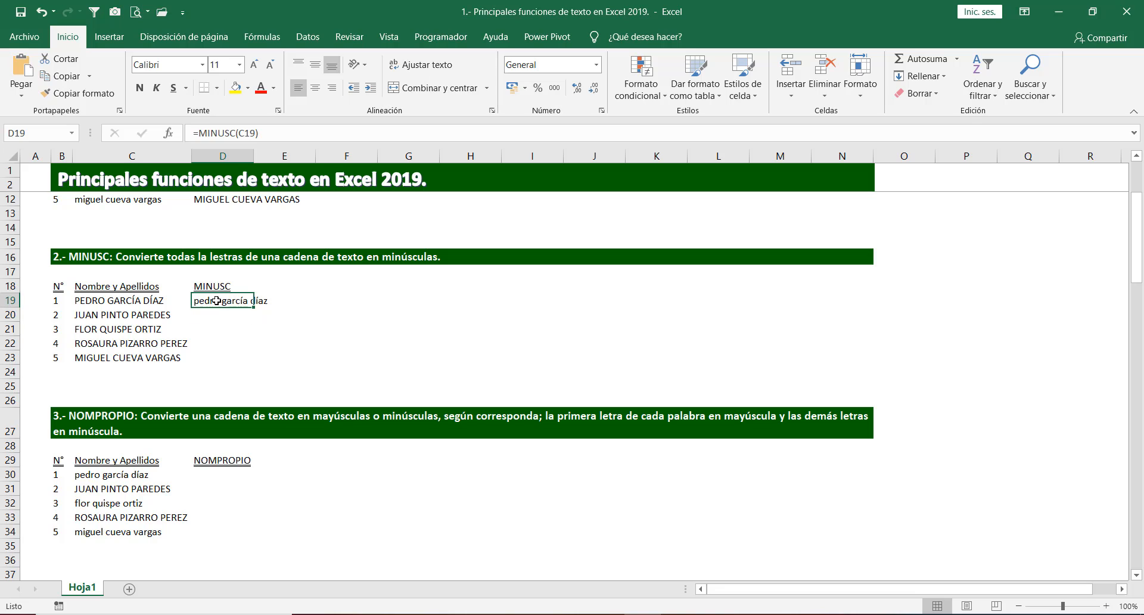
left_click(125, 304)
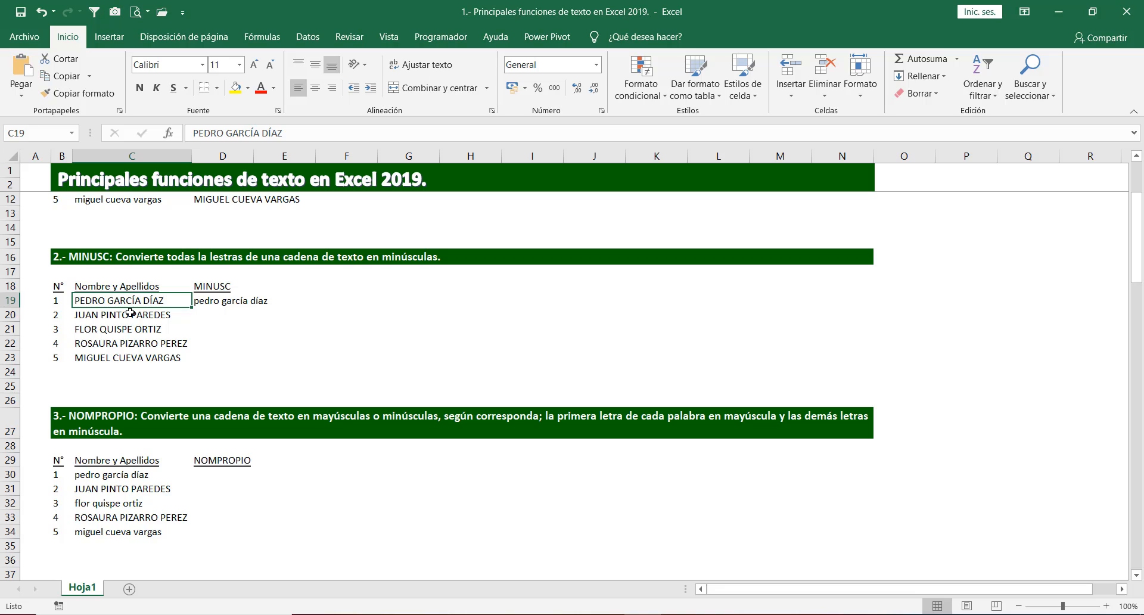
left_click(217, 303)
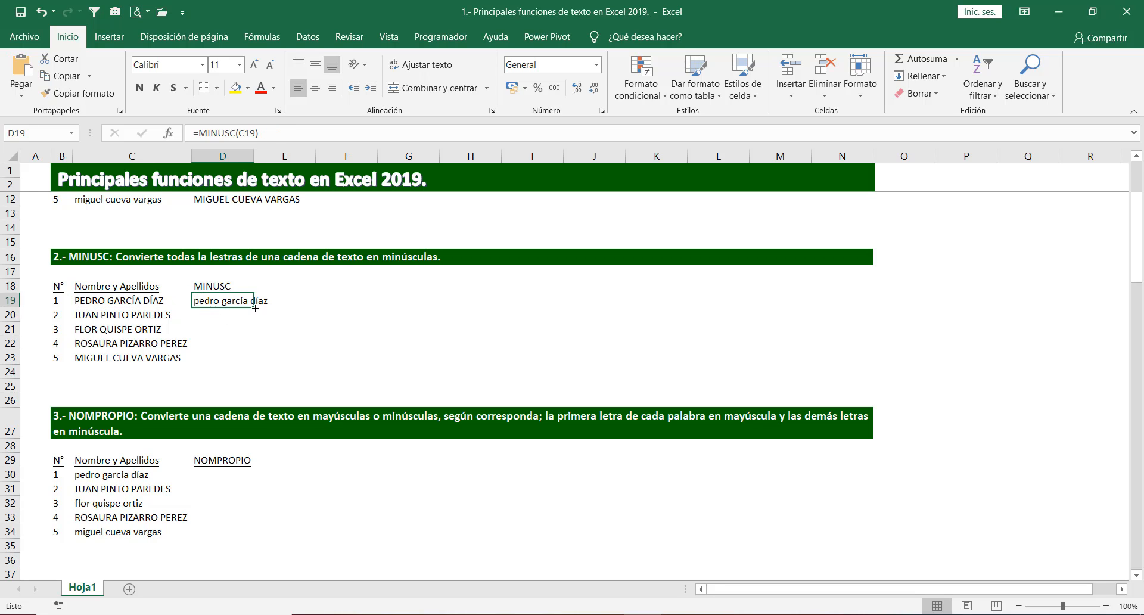
double_click(255, 308)
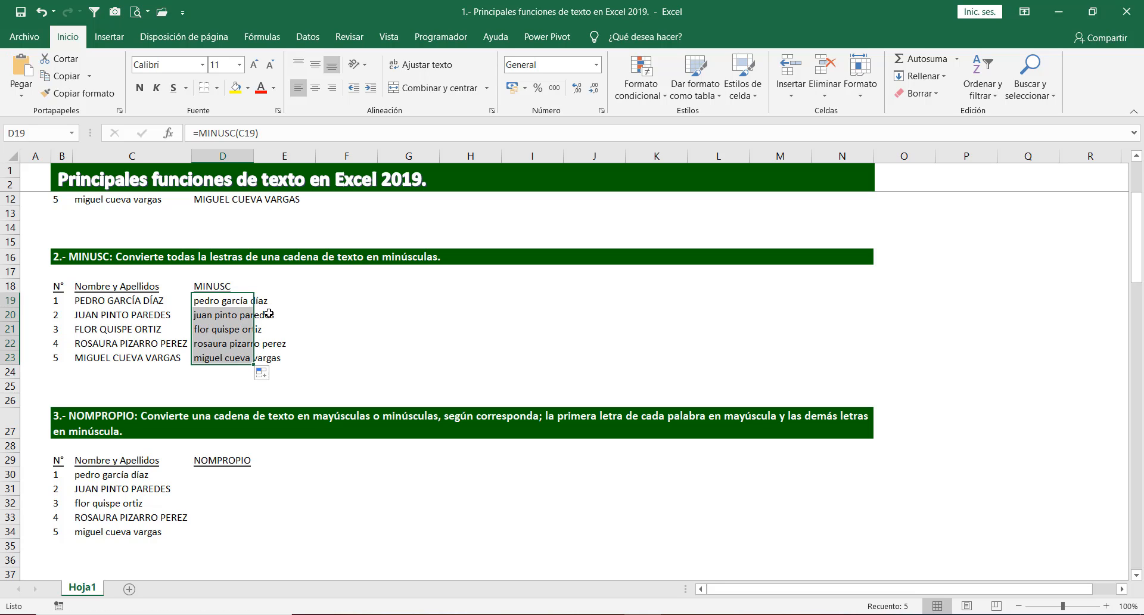
left_click(369, 329)
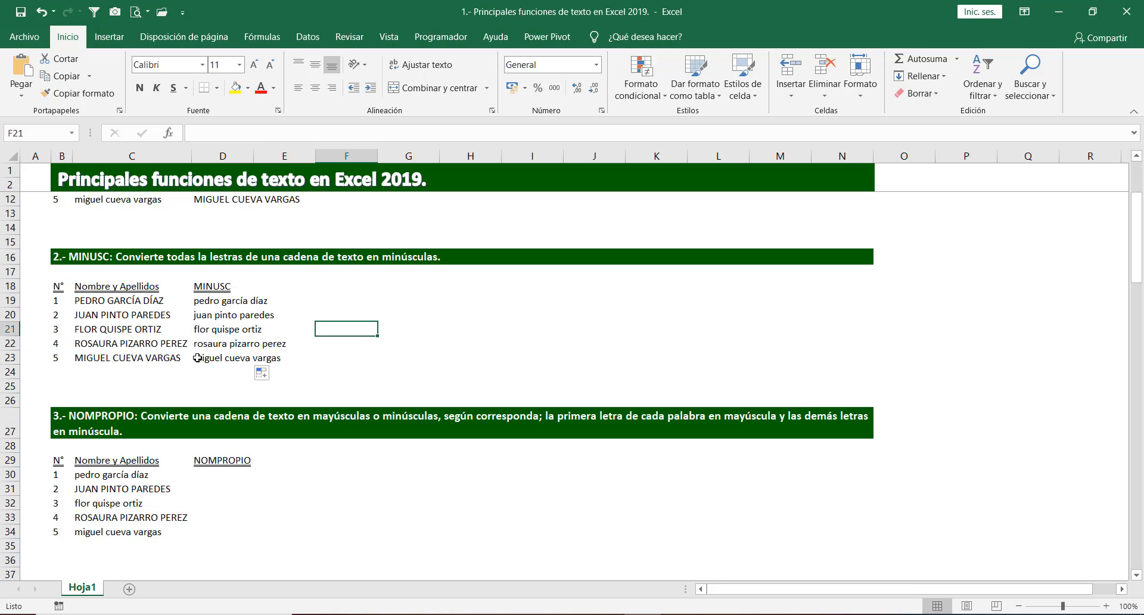
Examine the MINUSC formula in D19 and the converted names in the column below it.
scroll(232, 322, "down", 1)
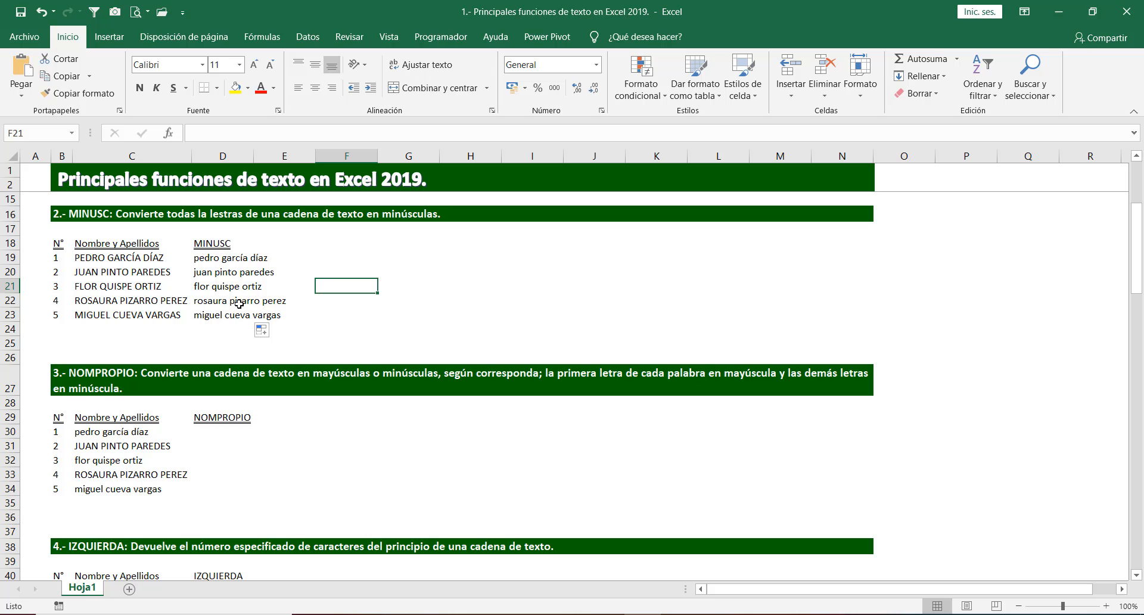
scroll(238, 295, "down", 2)
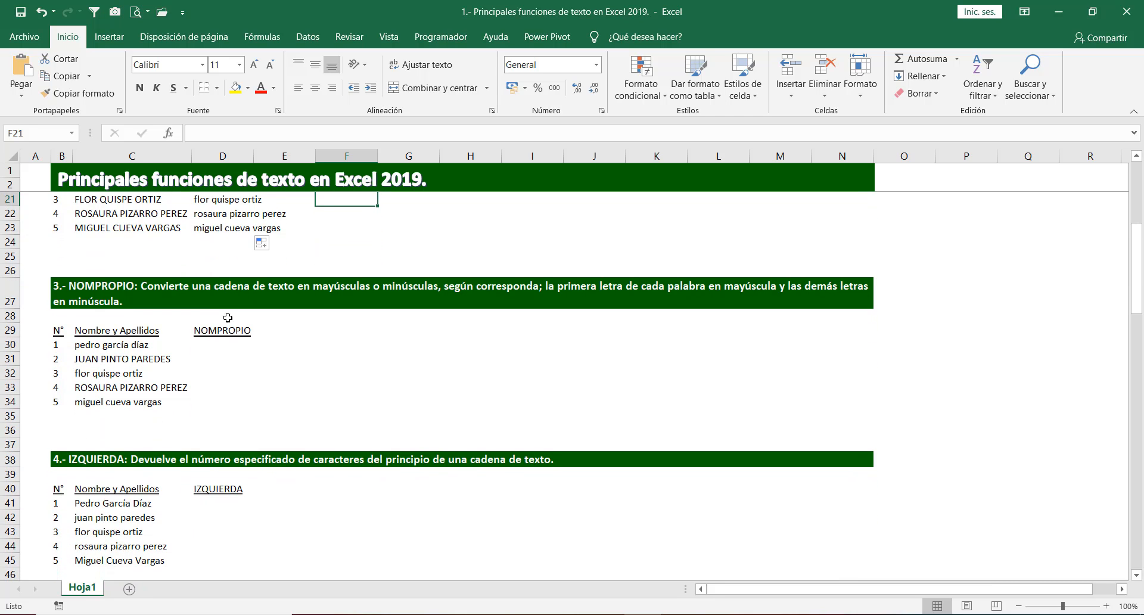
scroll(228, 333, "up", 2)
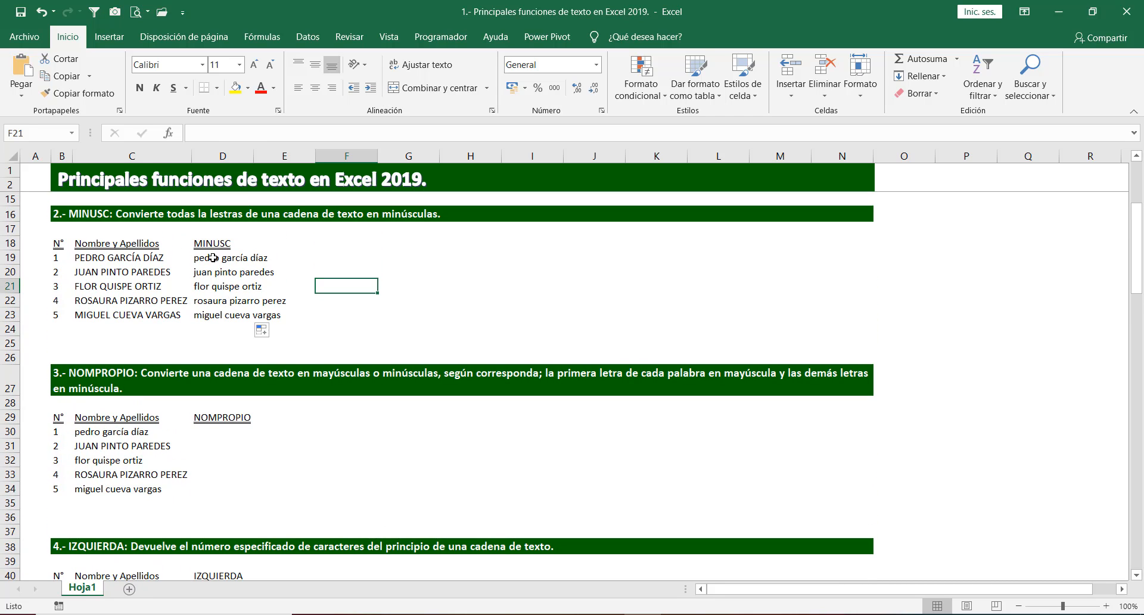
left_click(215, 258)
scroll(226, 304, "up", 2)
scroll(225, 307, "down", 1)
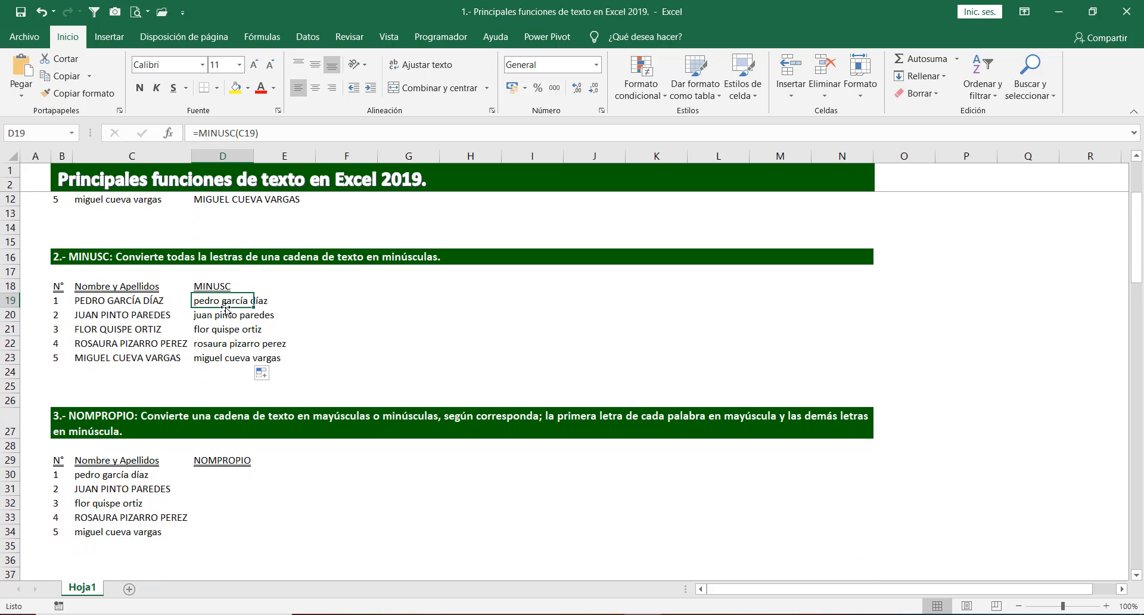
scroll(275, 283, "down", 1)
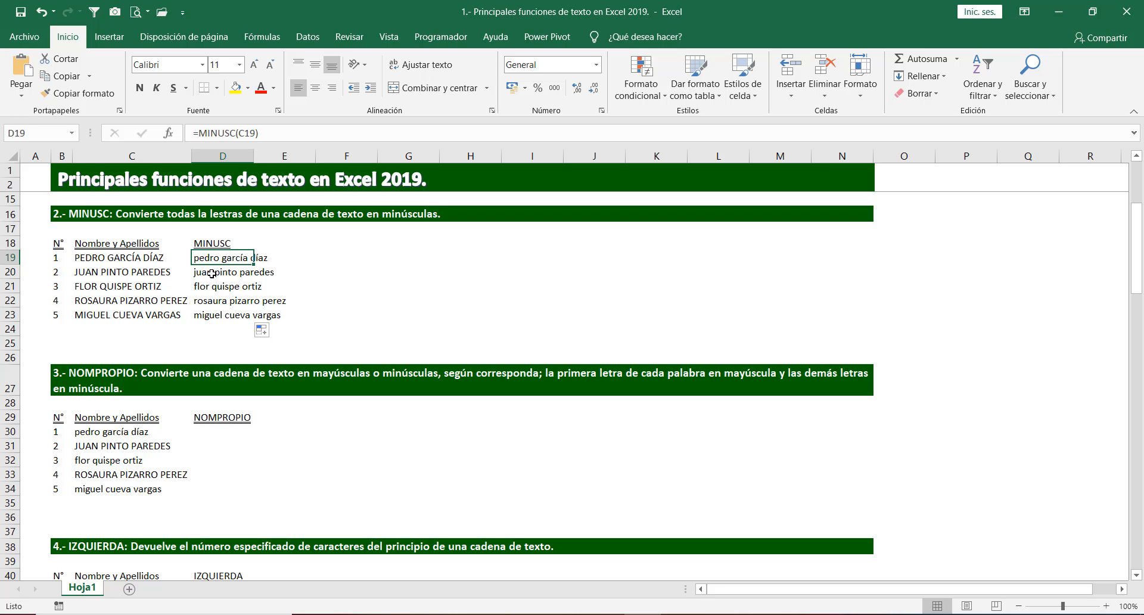
Examine the mixed lowercase and uppercase names in cells C30 to C34 of the NOMPROPIO section.
scroll(212, 273, "down", 1)
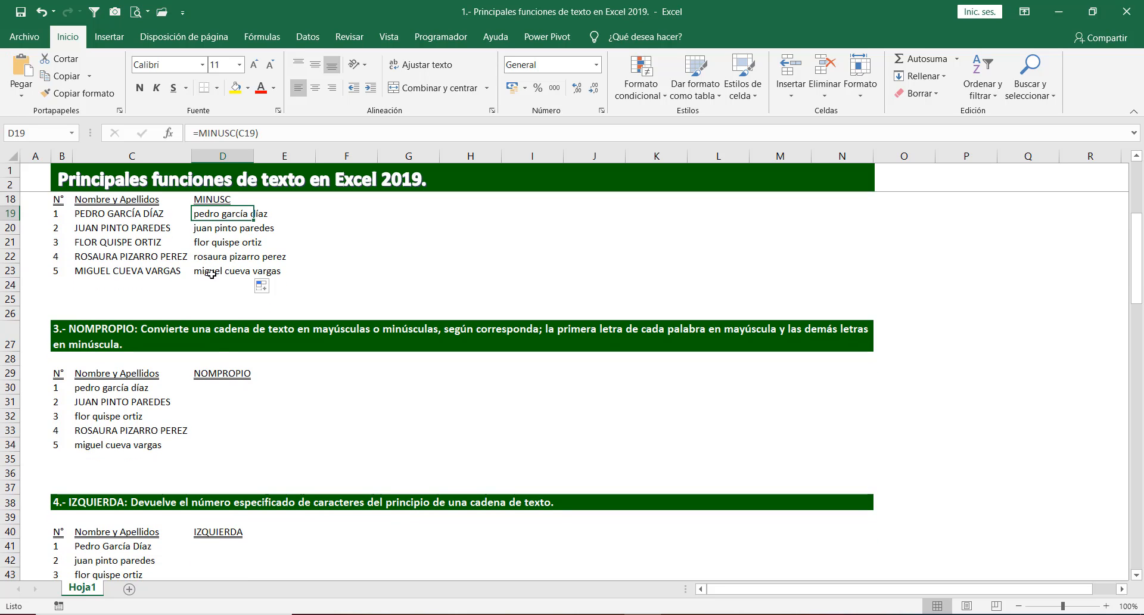
left_click(210, 391)
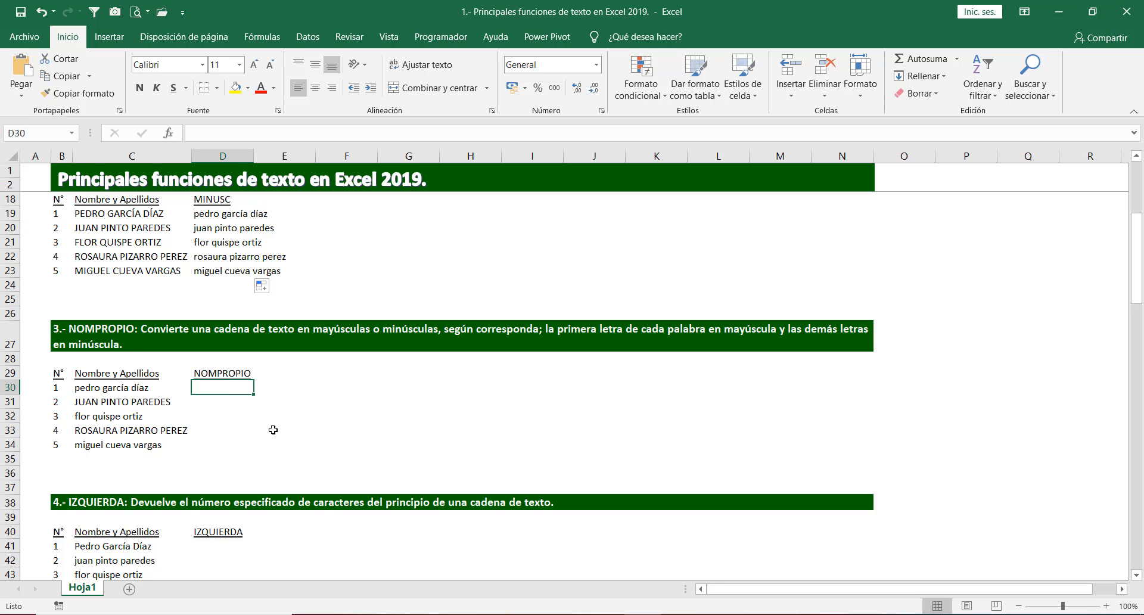
scroll(250, 418, "down", 2)
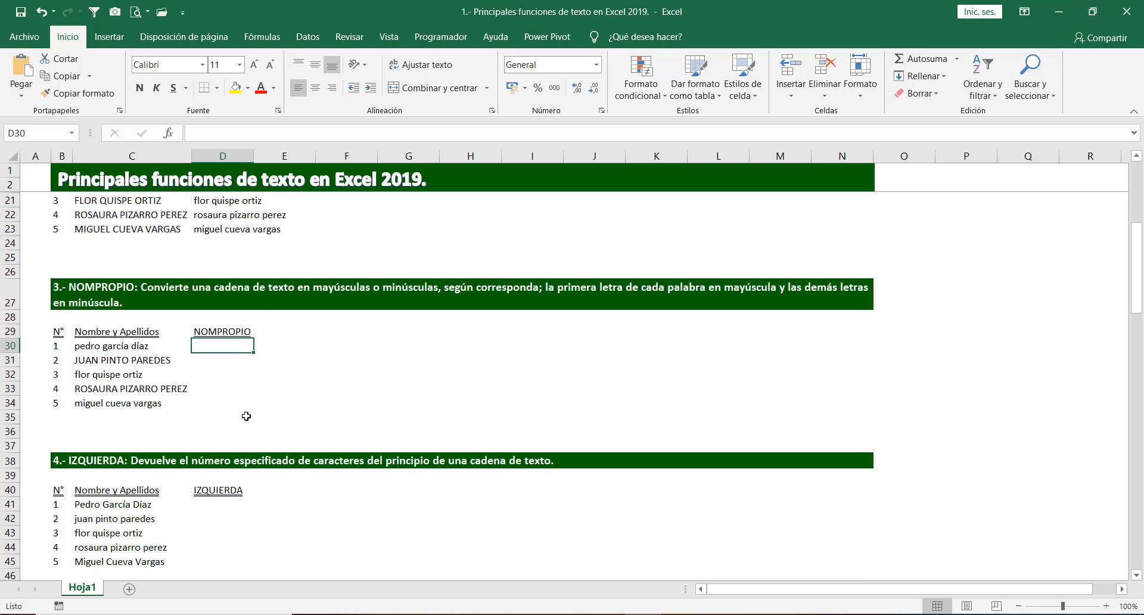
left_click(111, 303)
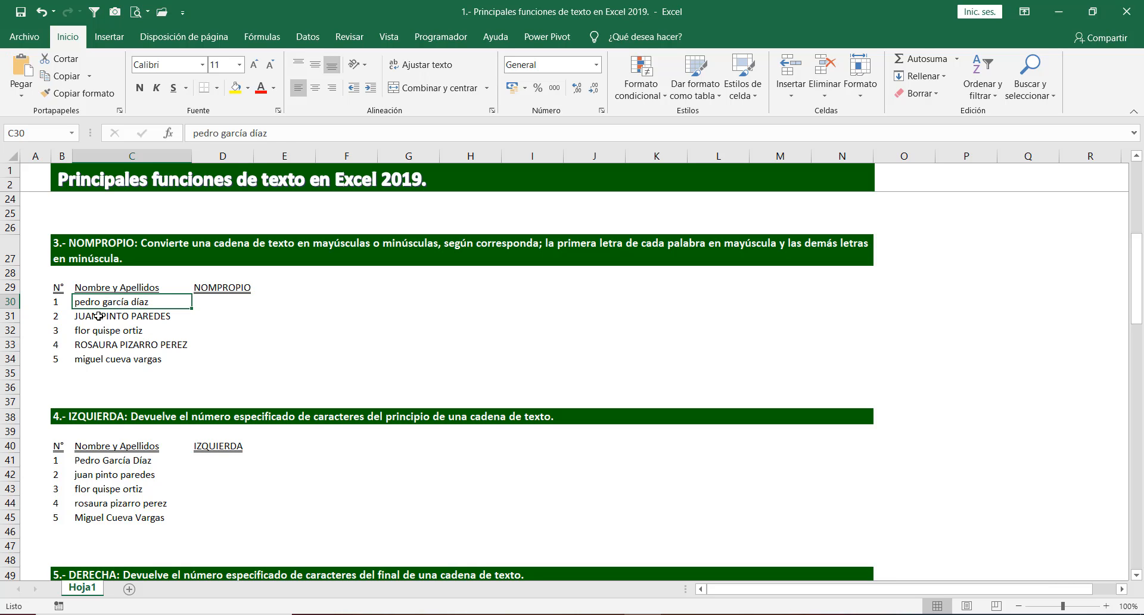
left_click(100, 316)
left_click(98, 330)
left_click(106, 345)
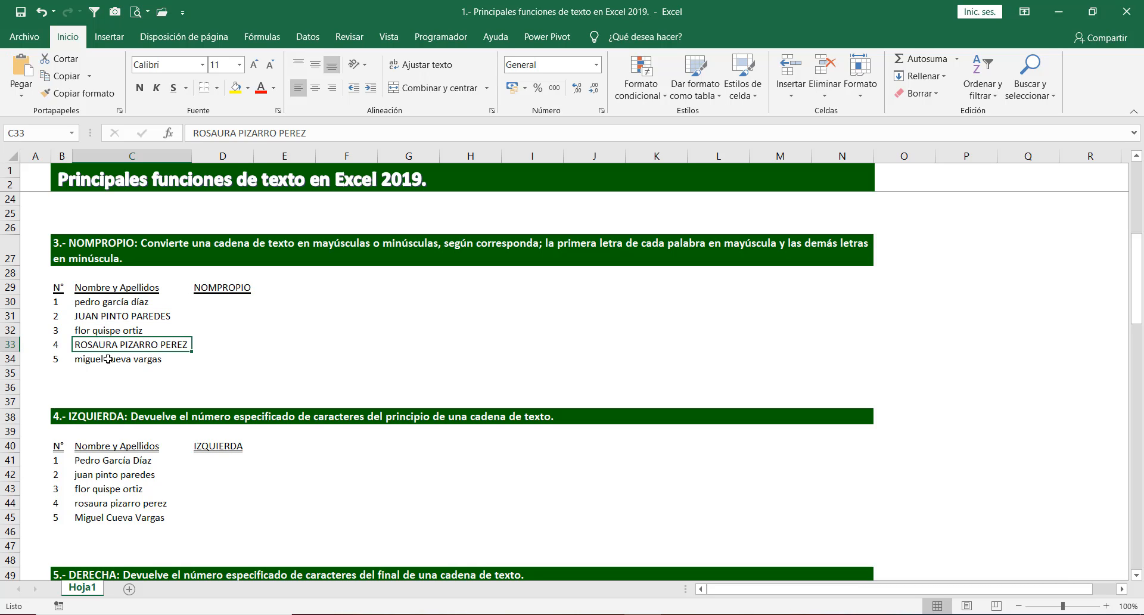
left_click(108, 359)
left_click(121, 303)
left_click(118, 319)
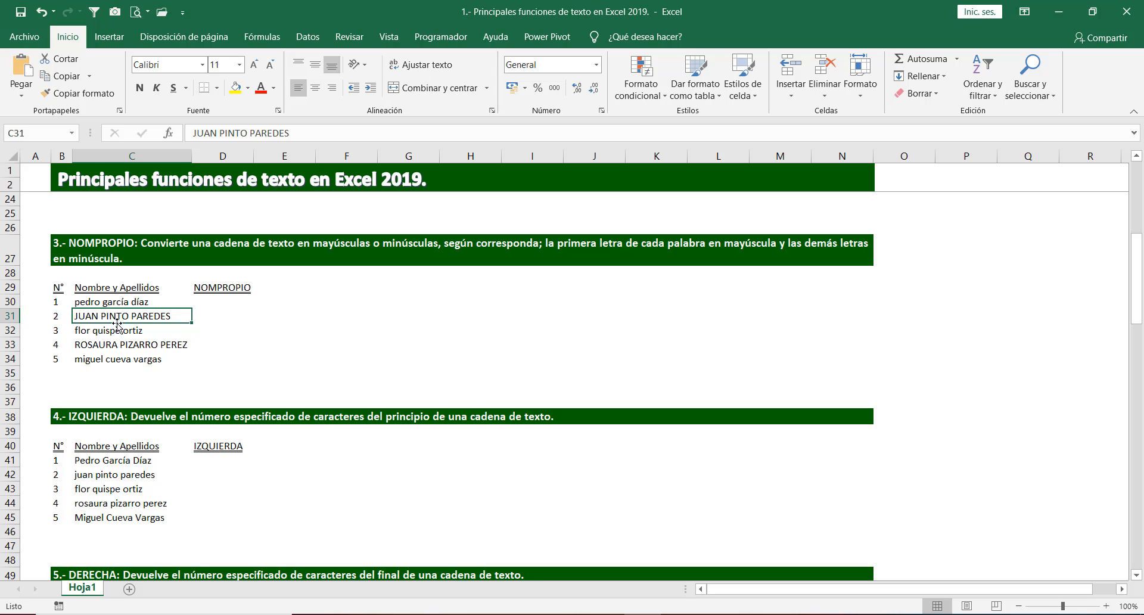
left_click(120, 303)
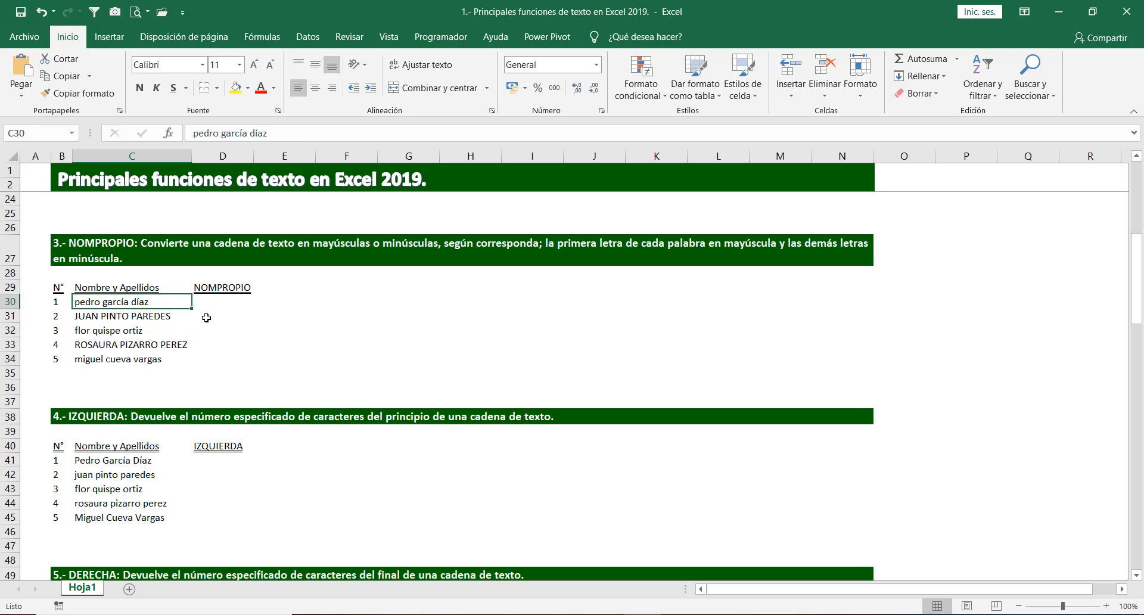
Enter the formula =NOMPROPIO(C30) in cell D30 to capitalise each word of the first name in section 3.
left_click(218, 301)
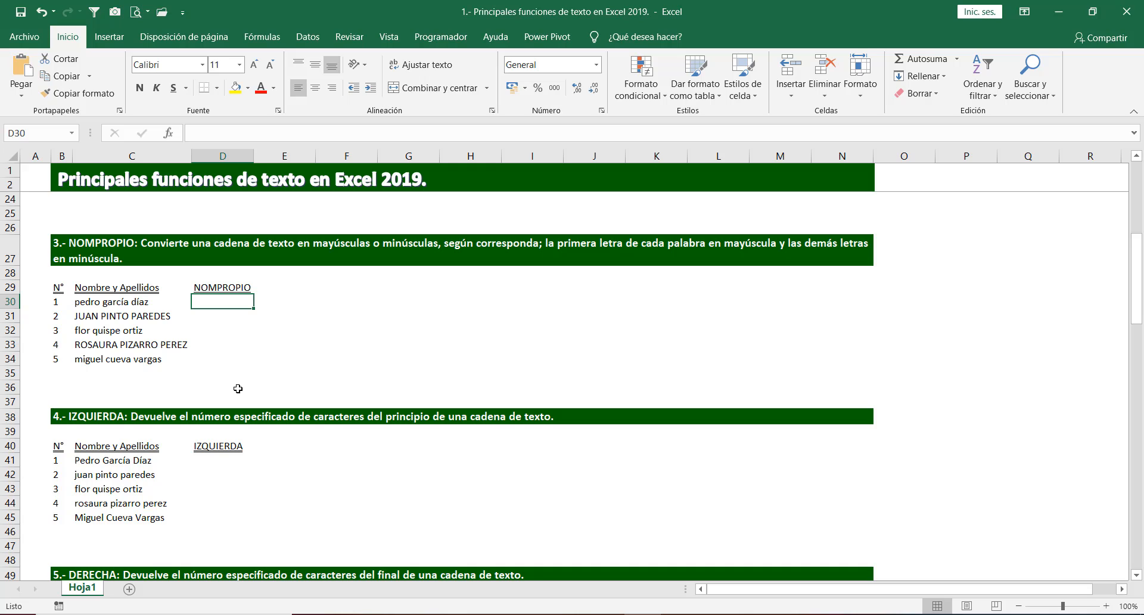
type("=")
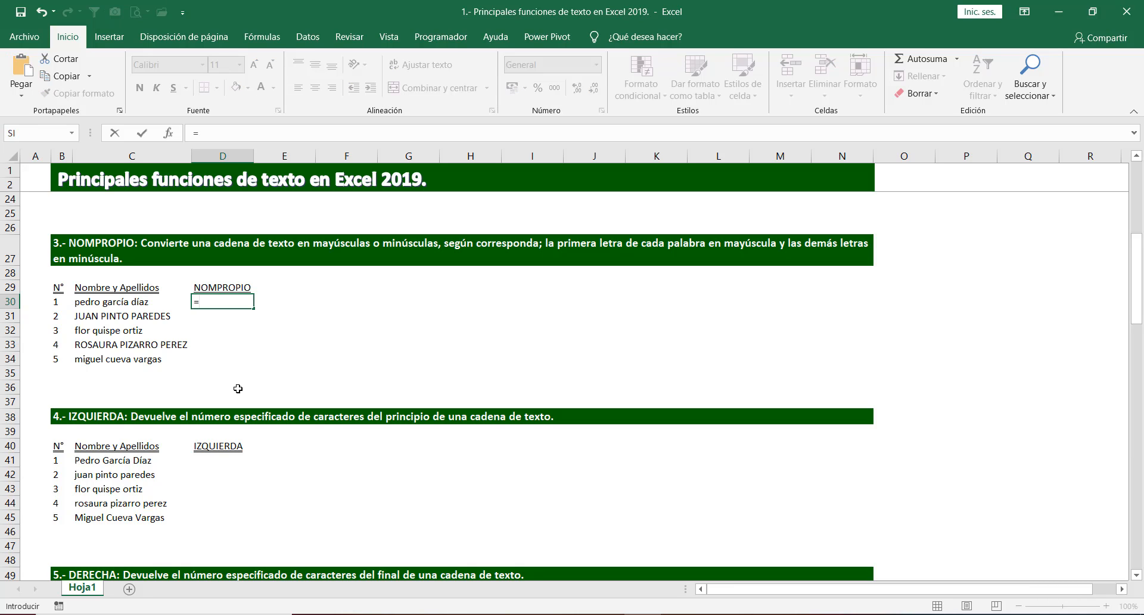
type("NOMP")
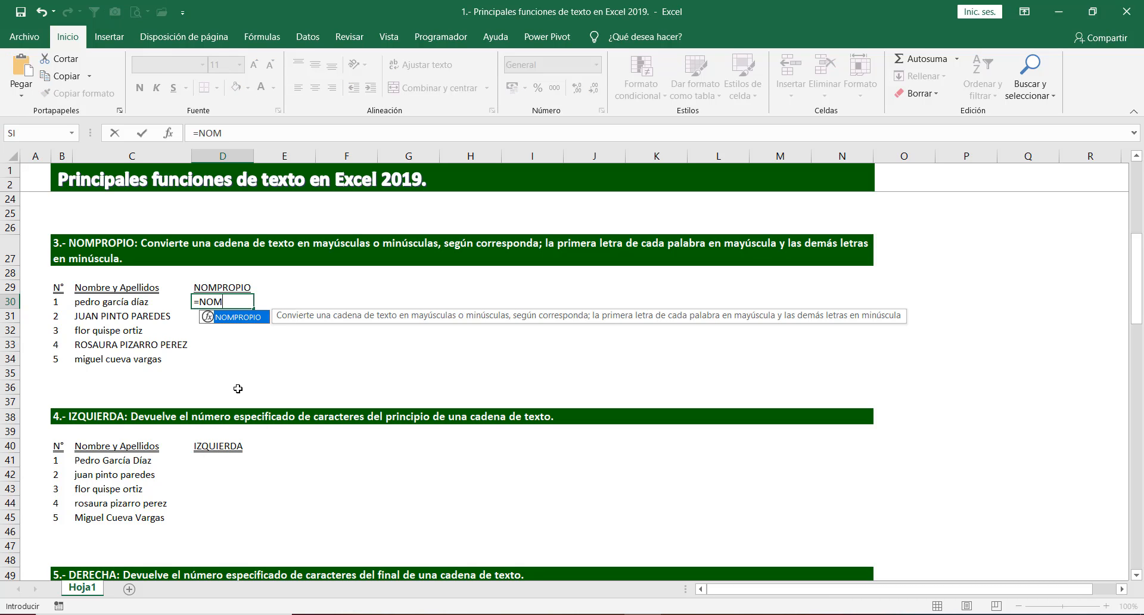
key("Tab")
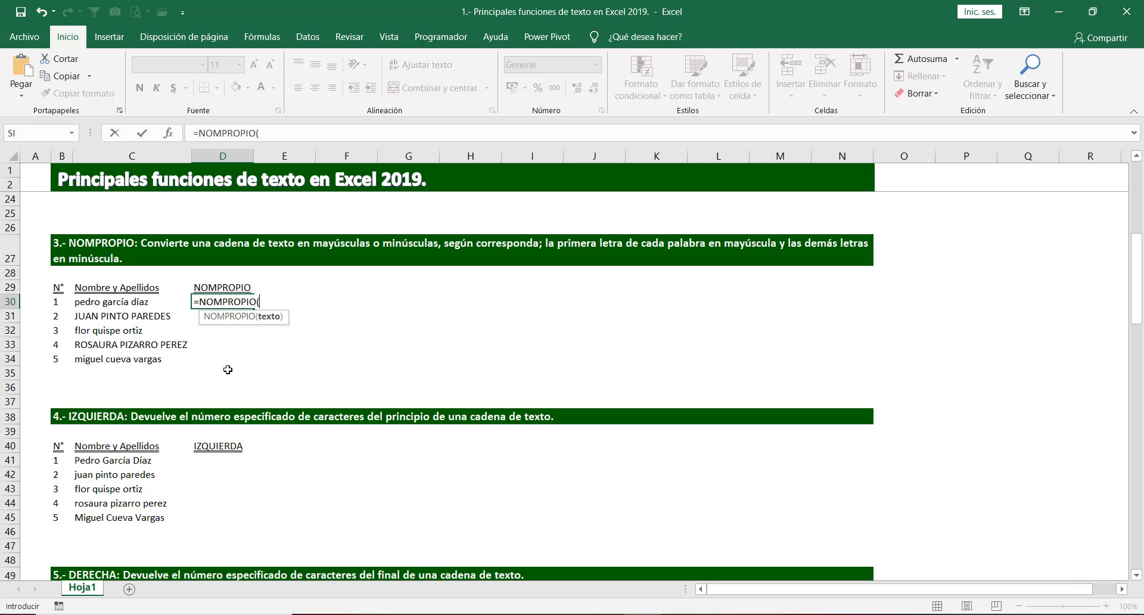
left_click(117, 301)
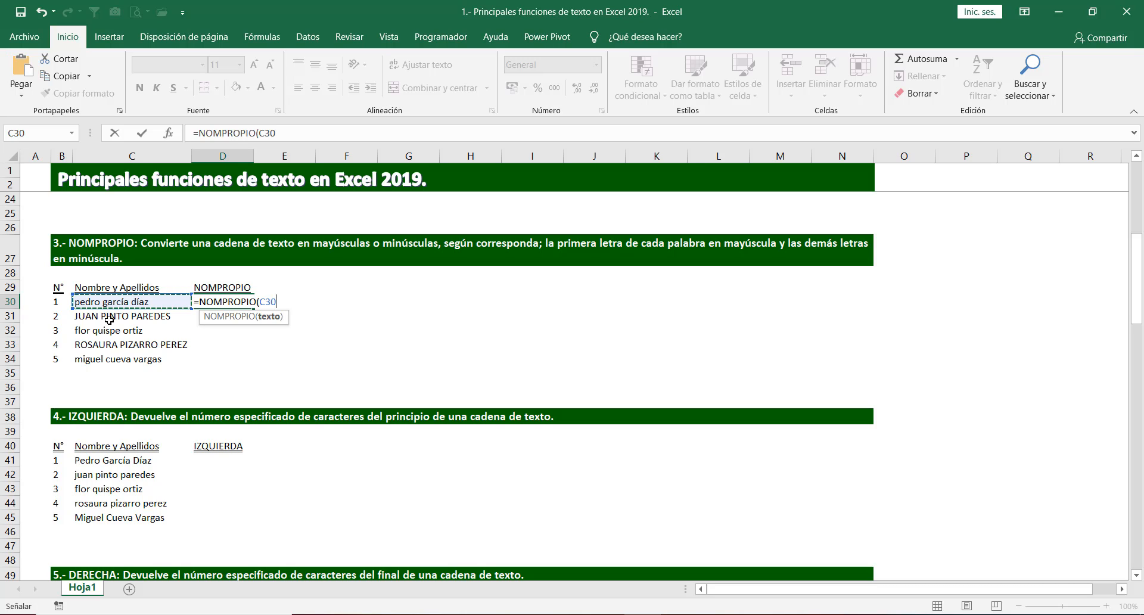
type(")")
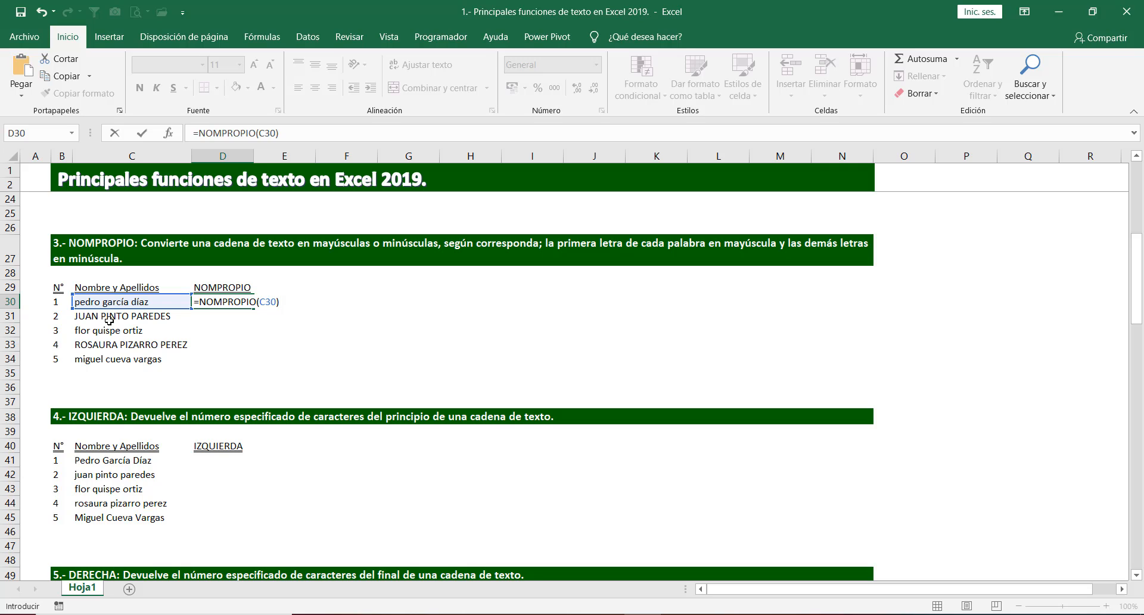
key("Return")
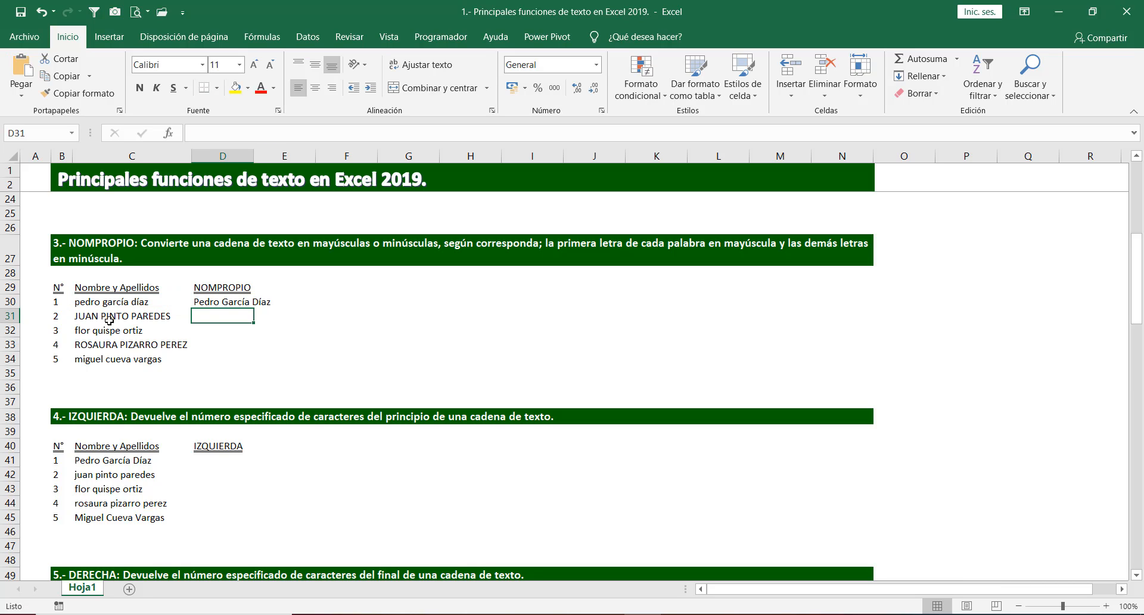
Fill the NOMPROPIO formula from D30 down to D34 and check the copied formula in D31.
left_click(244, 304)
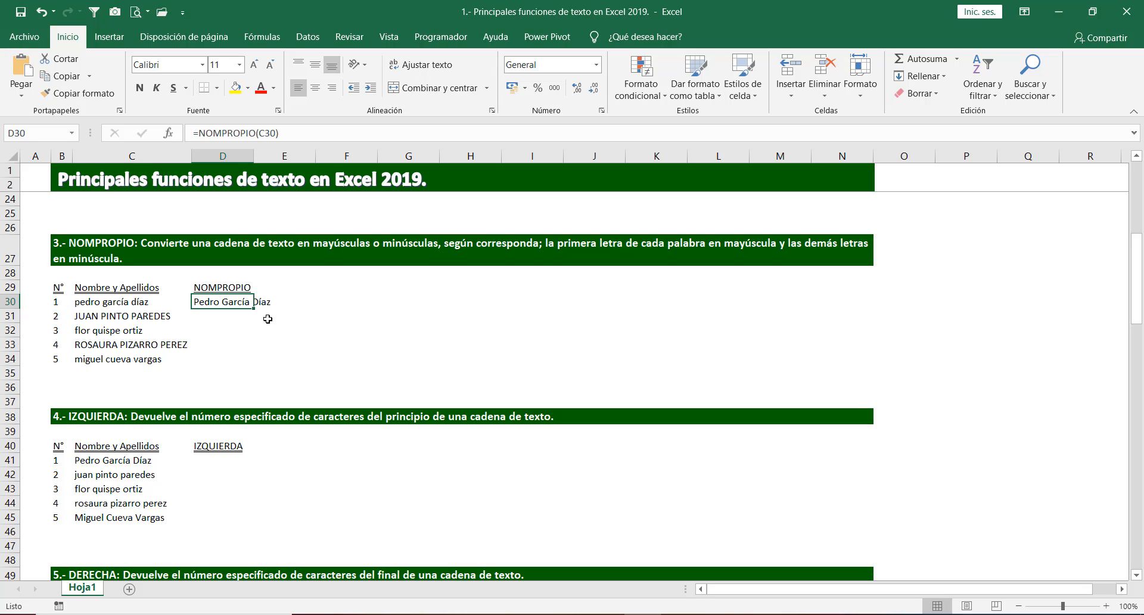
double_click(253, 308)
left_click(368, 319)
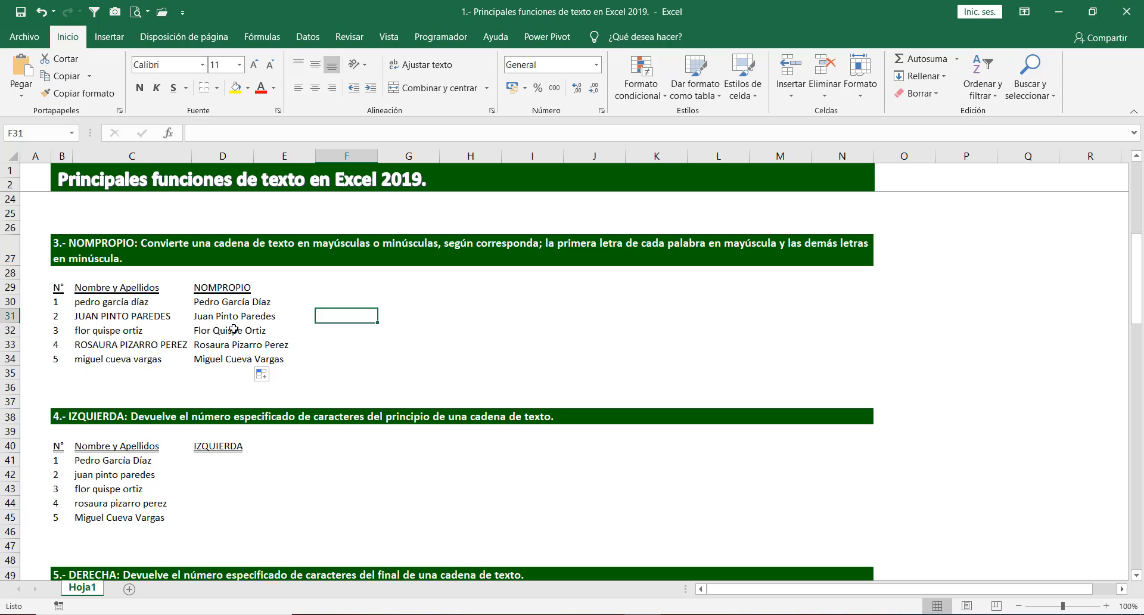
left_click(206, 319)
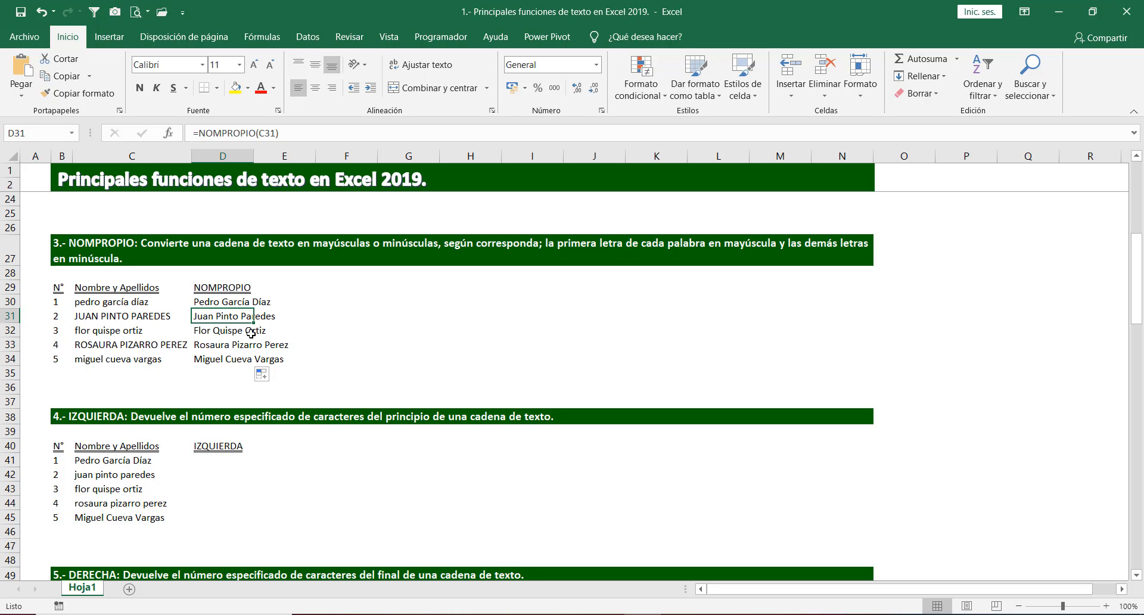
left_click(371, 322)
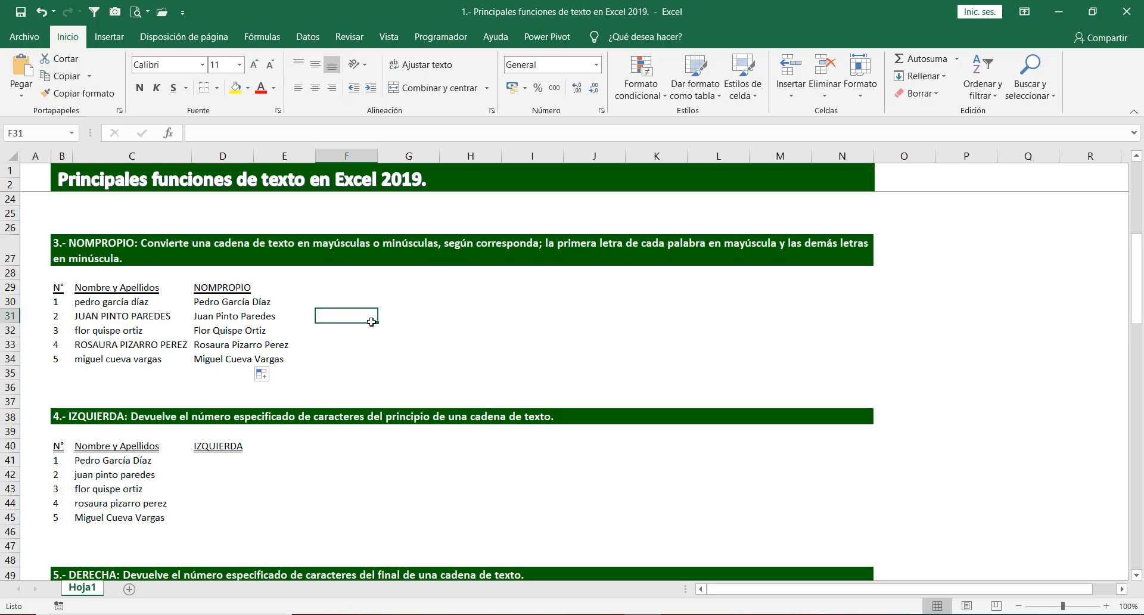
Enter the formula =IZQUIERDA(C41,5) in cell D41 to extract the first five characters of the first name in section 4.
scroll(371, 322, "down", 2)
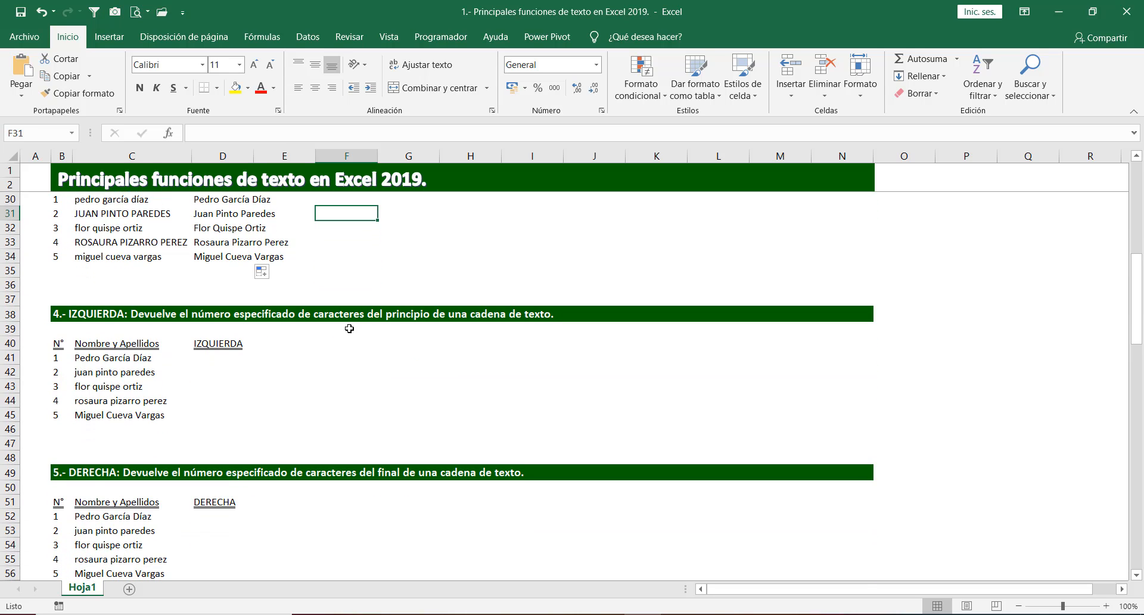
scroll(237, 364, "down", 1)
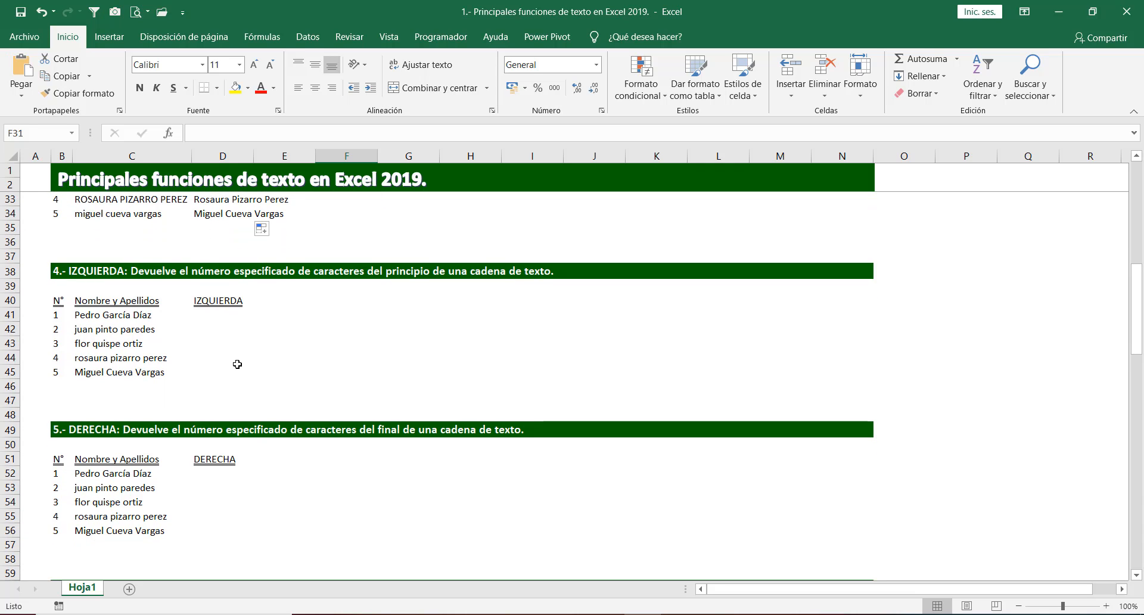
left_click(206, 320)
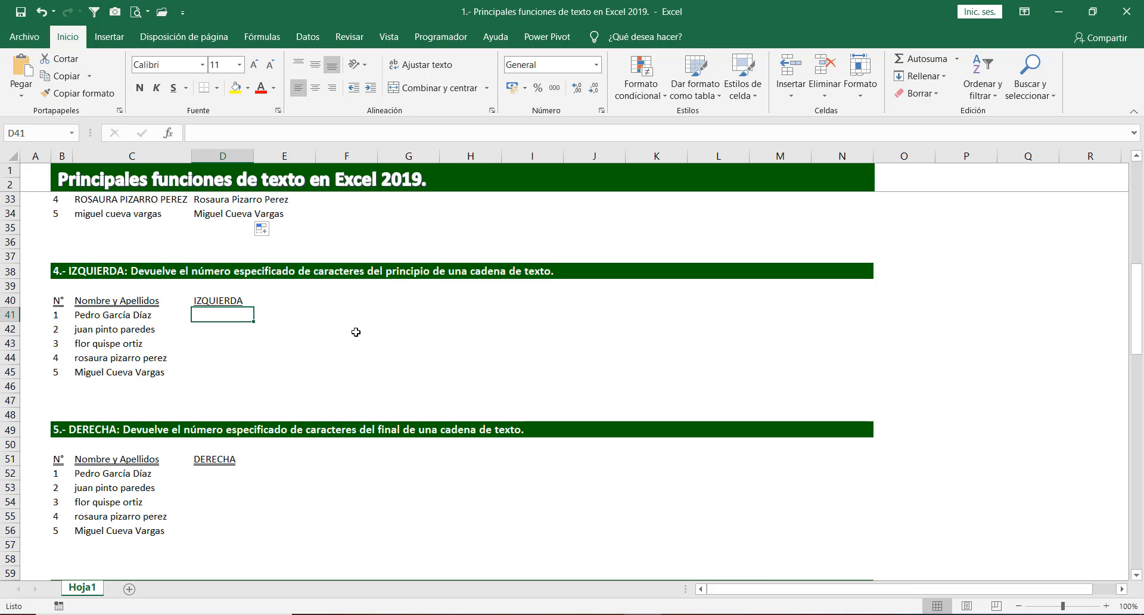
type("=IZ")
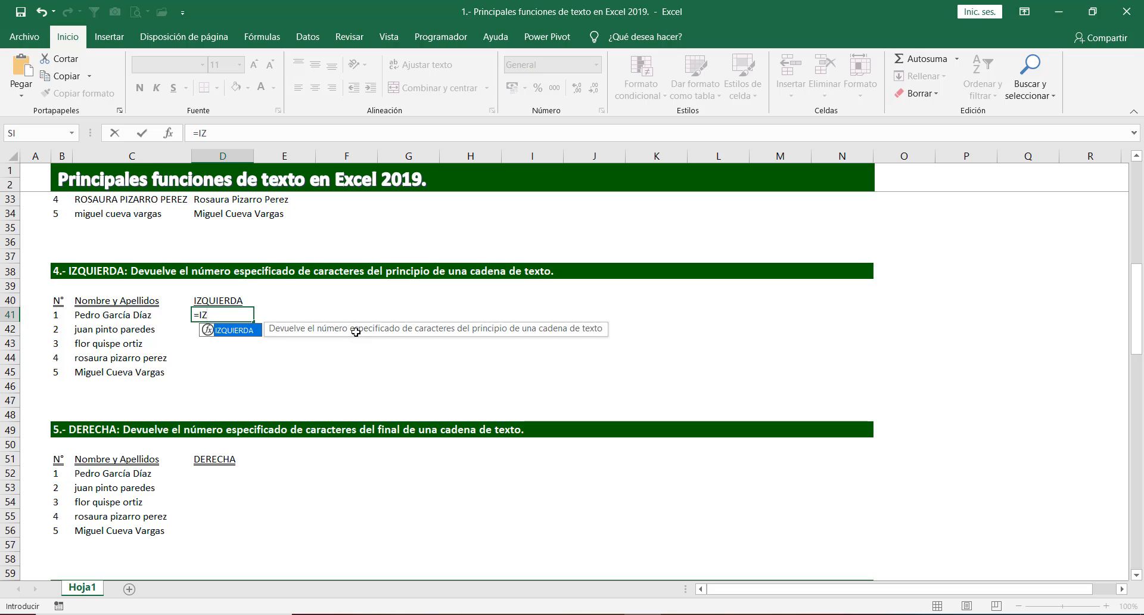
key("Tab")
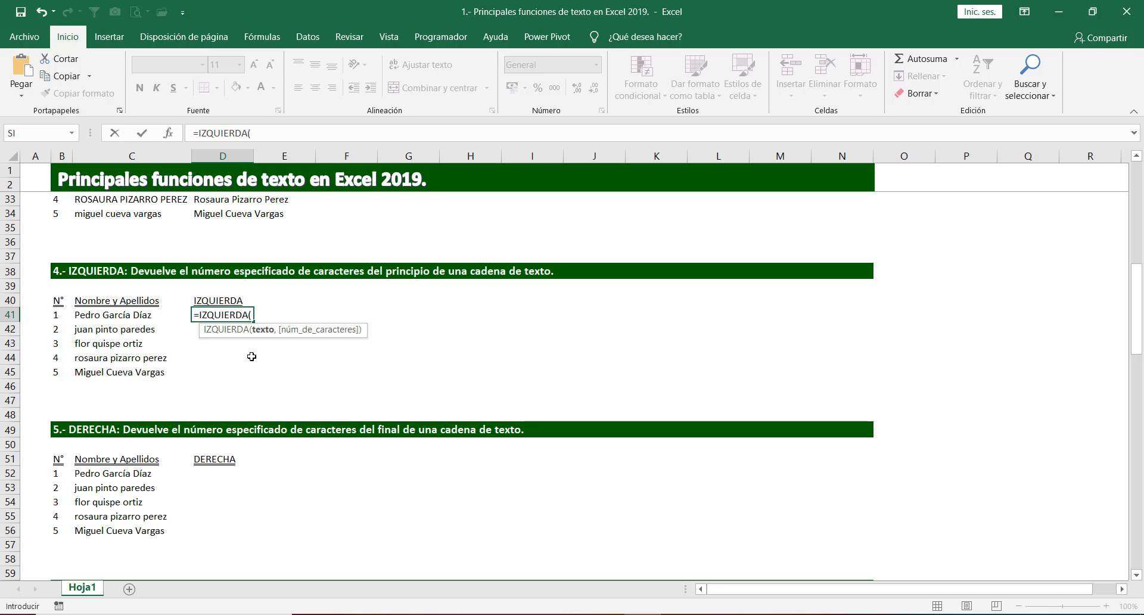
left_click(117, 319)
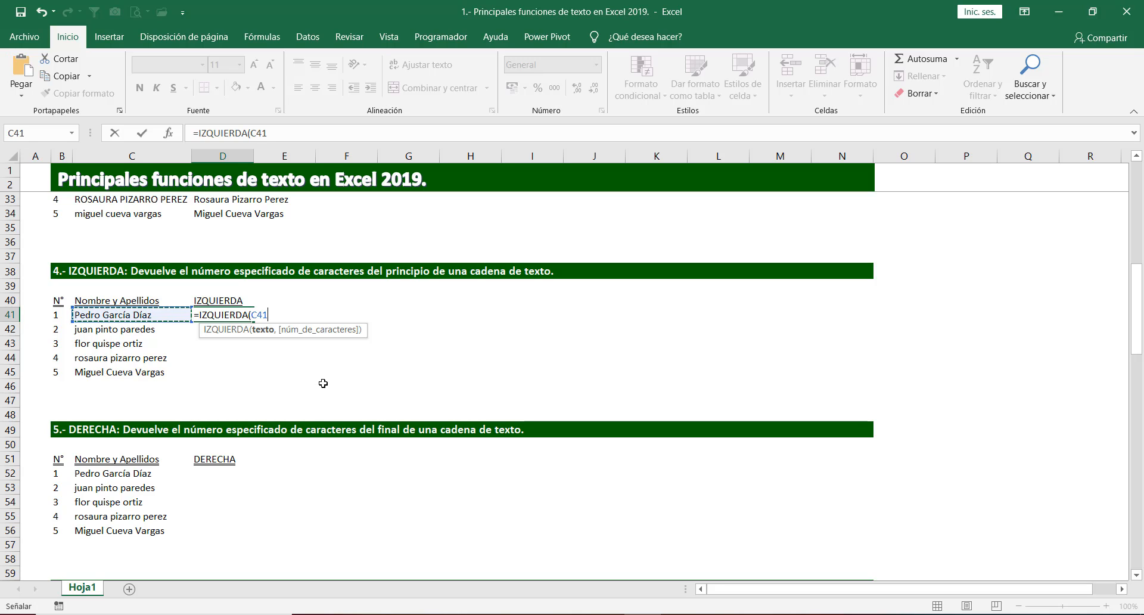
type(",")
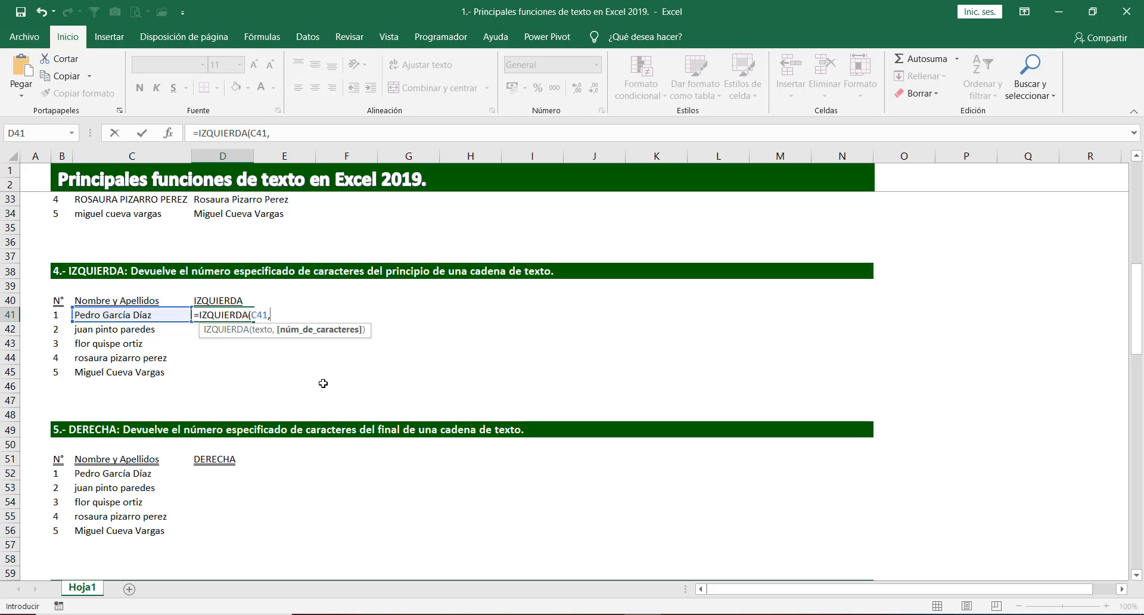
type("5)")
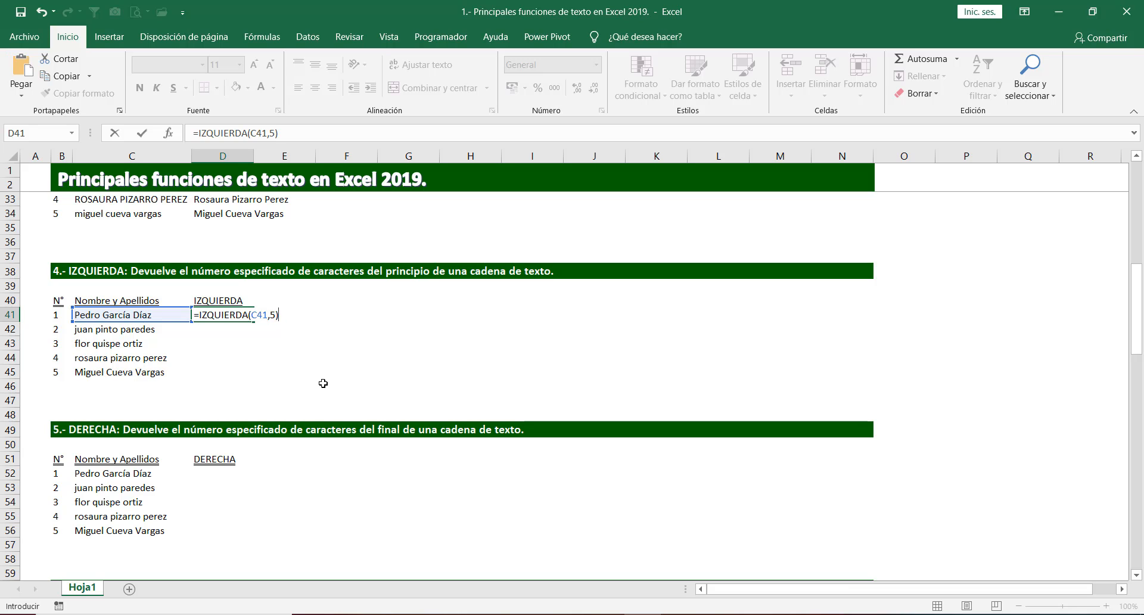
key("Return")
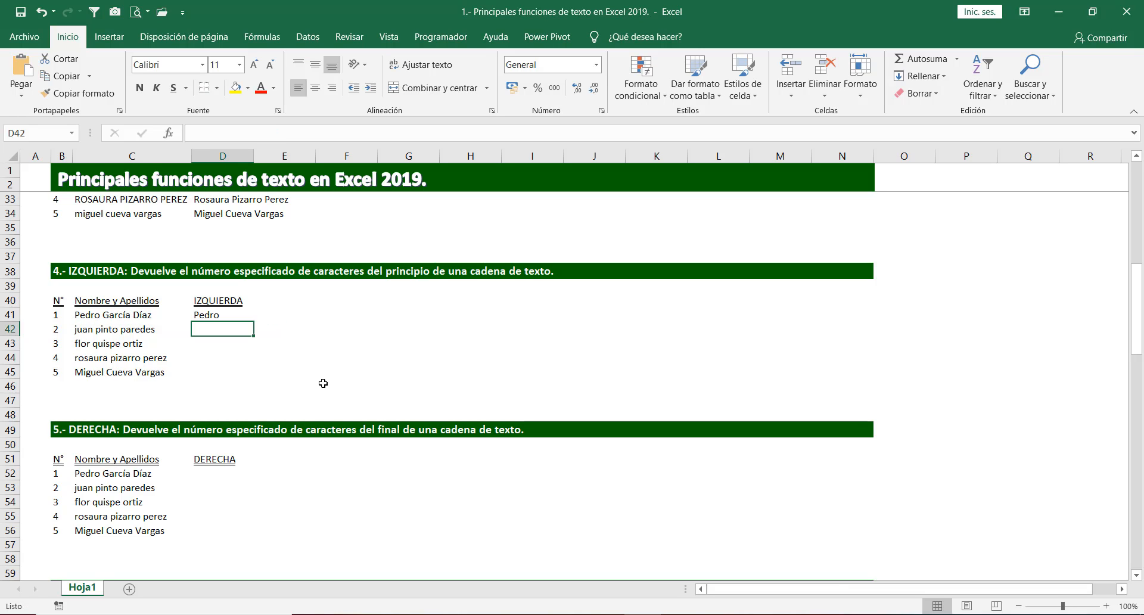
Fill the IZQUIERDA formula from D41 down to D45 and review the copied formulas against the names beside them.
left_click(224, 314)
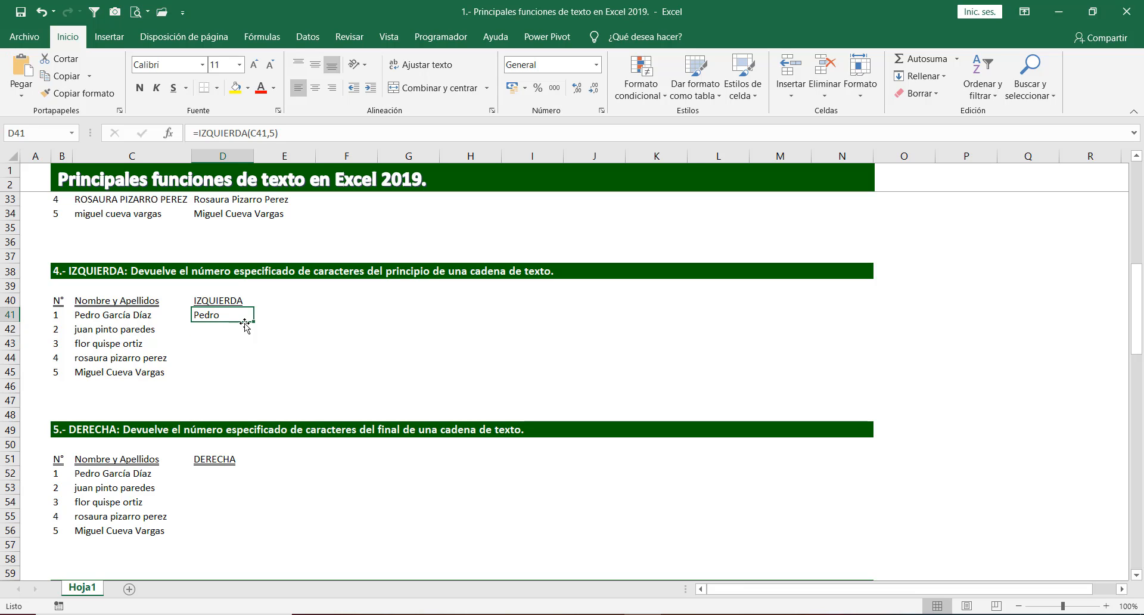
left_click_drag(255, 321, 255, 379)
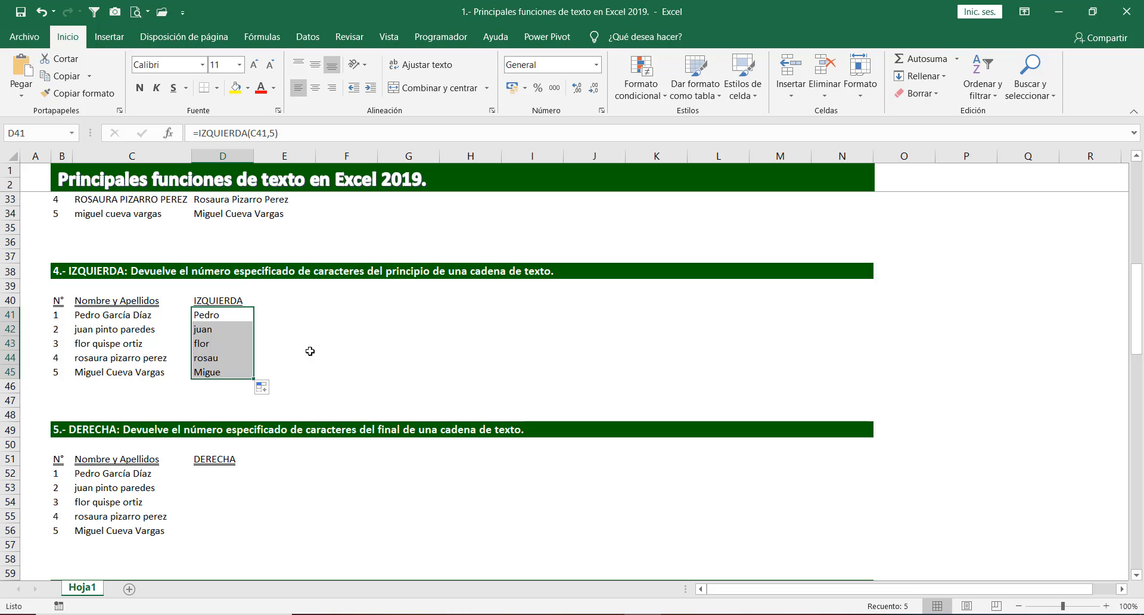
left_click(210, 331)
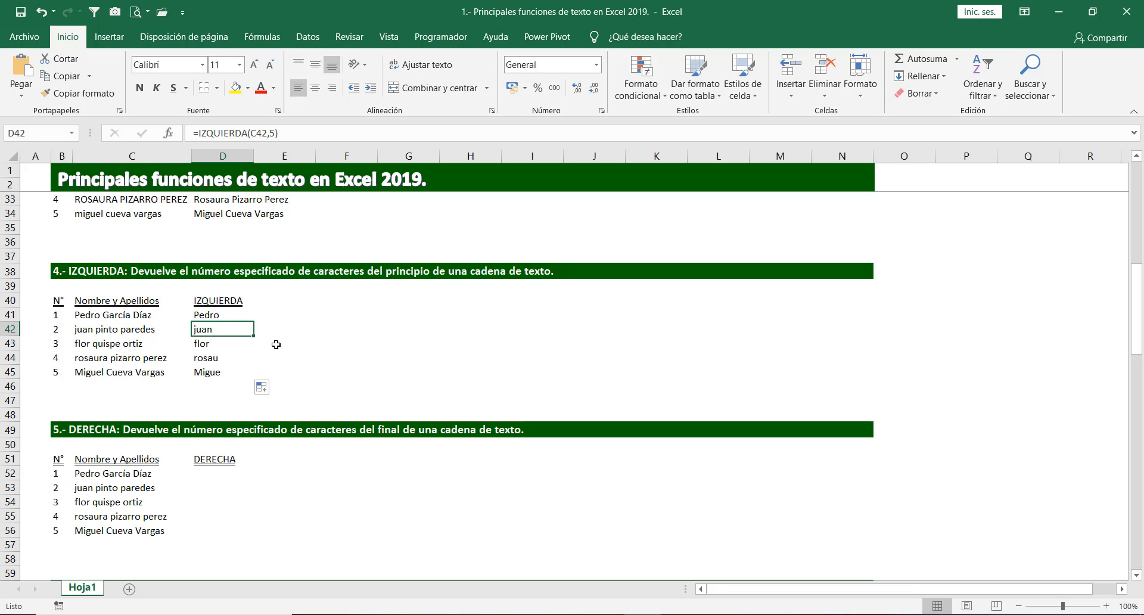
left_click(211, 346)
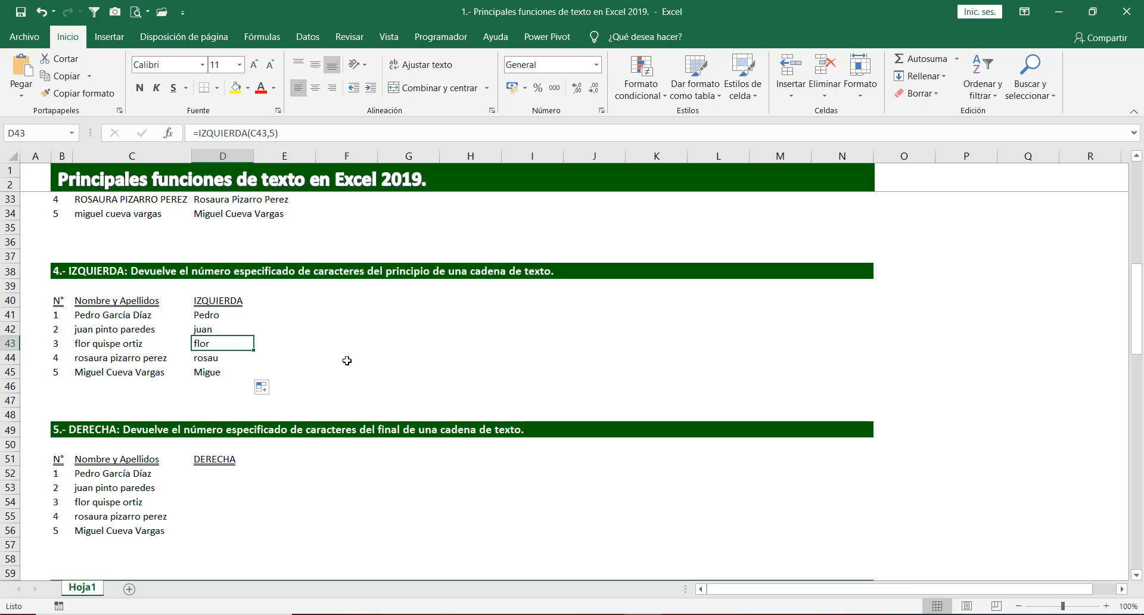
left_click(244, 362)
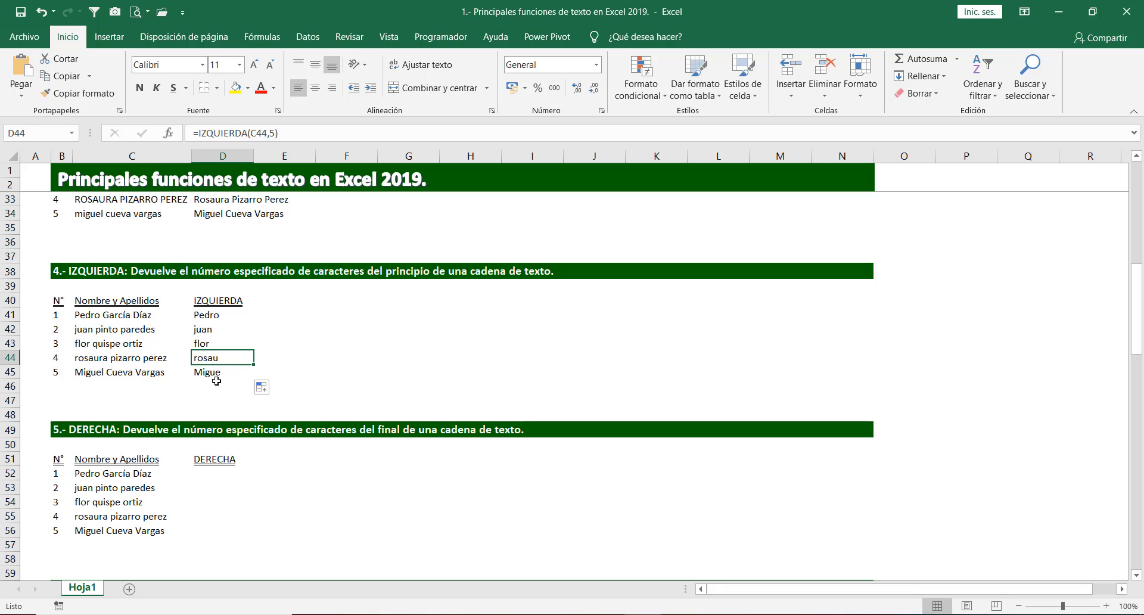
left_click(232, 372)
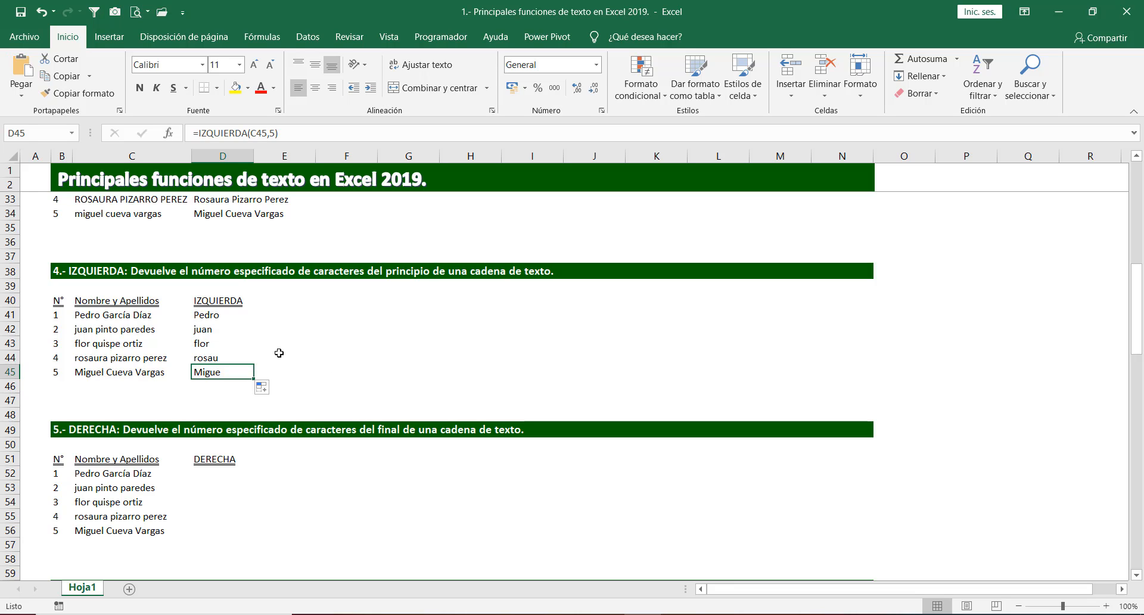
left_click(206, 332)
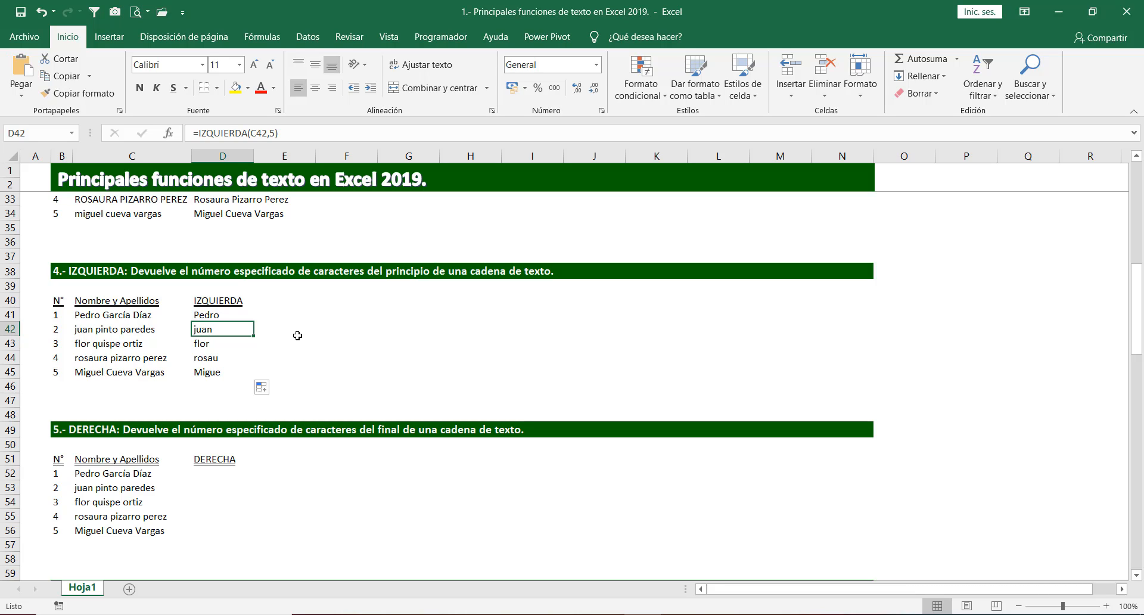
left_click(213, 344)
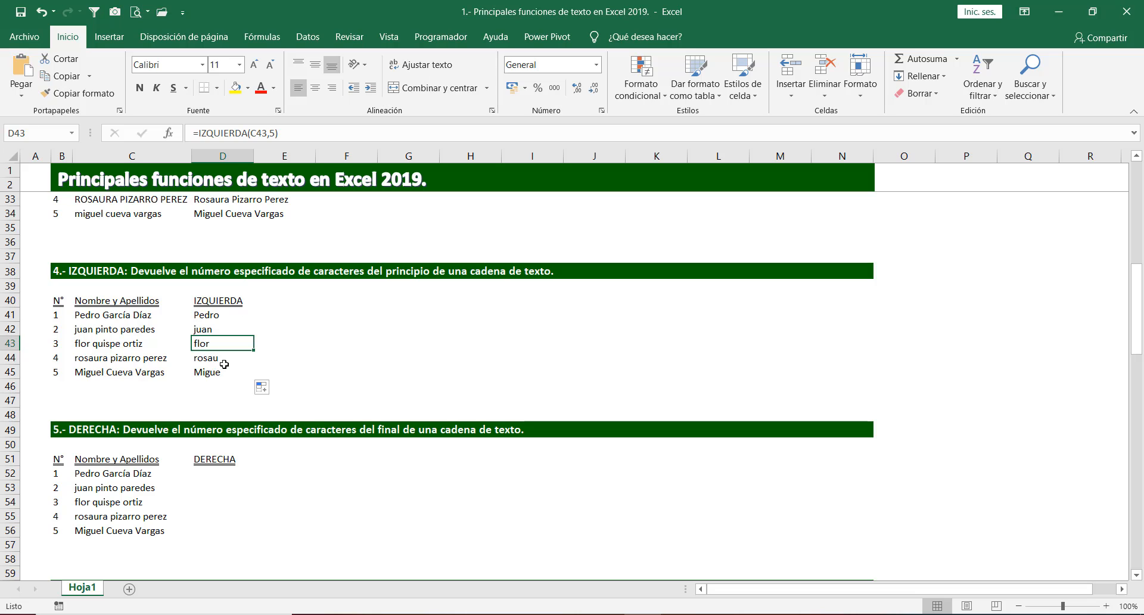
Check the copied IZQUIERDA formulas in D44 and D45 and inspect the character-count argument of the formula in D41.
left_click(224, 363)
left_click(224, 374)
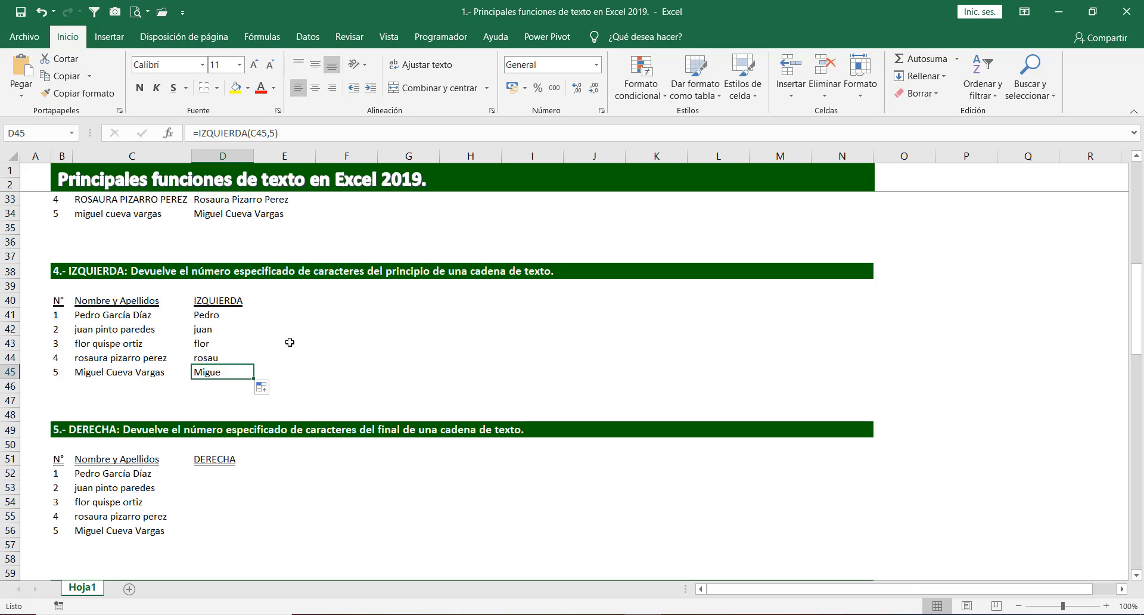
left_click(211, 317)
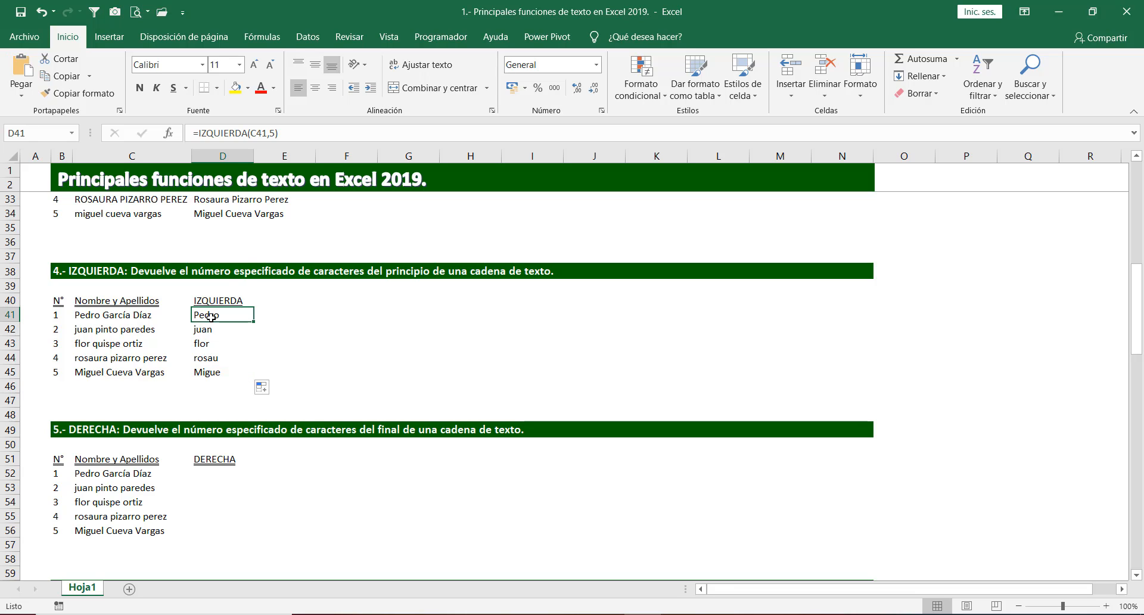
left_click(274, 132)
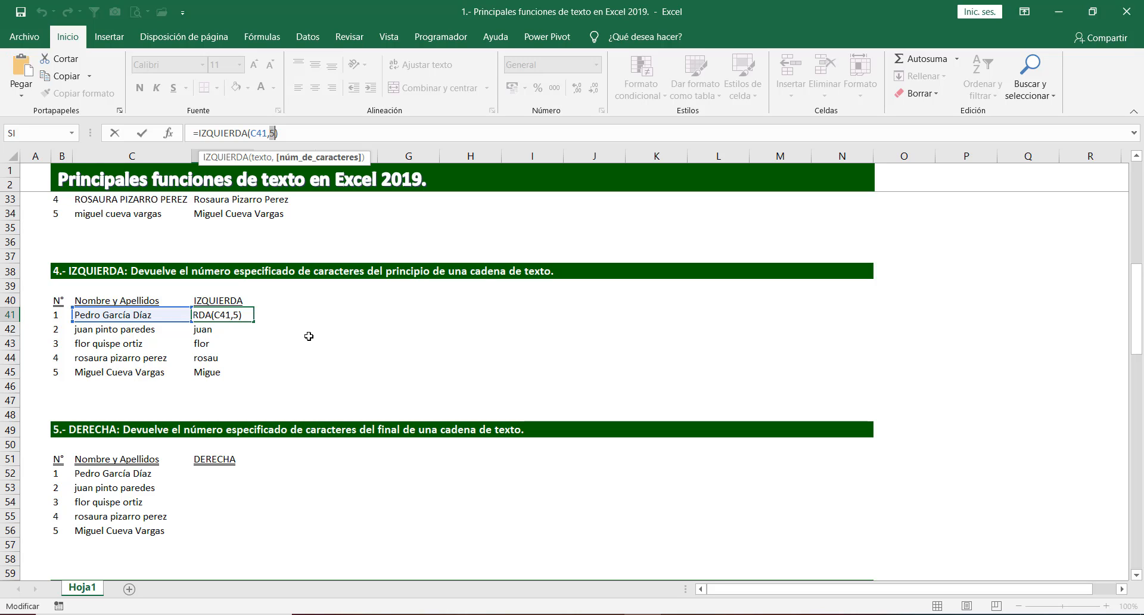
key("ctrl+Return")
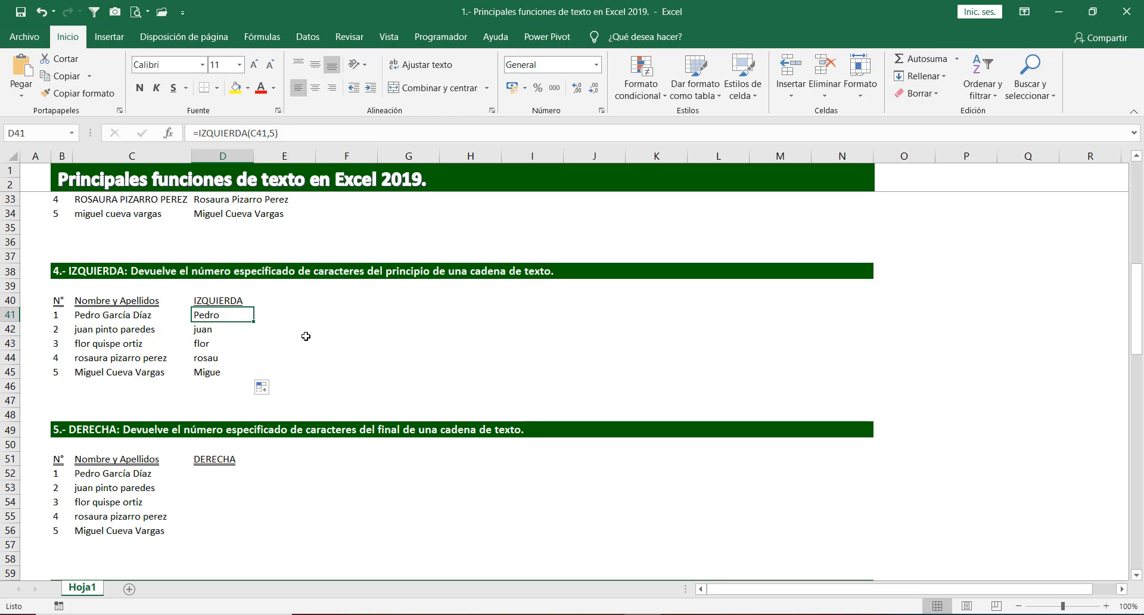
Enter the formula =DERECHA(C52,4) in cell D52 to extract the last four characters of the first name in section 5.
scroll(305, 337, "down", 2)
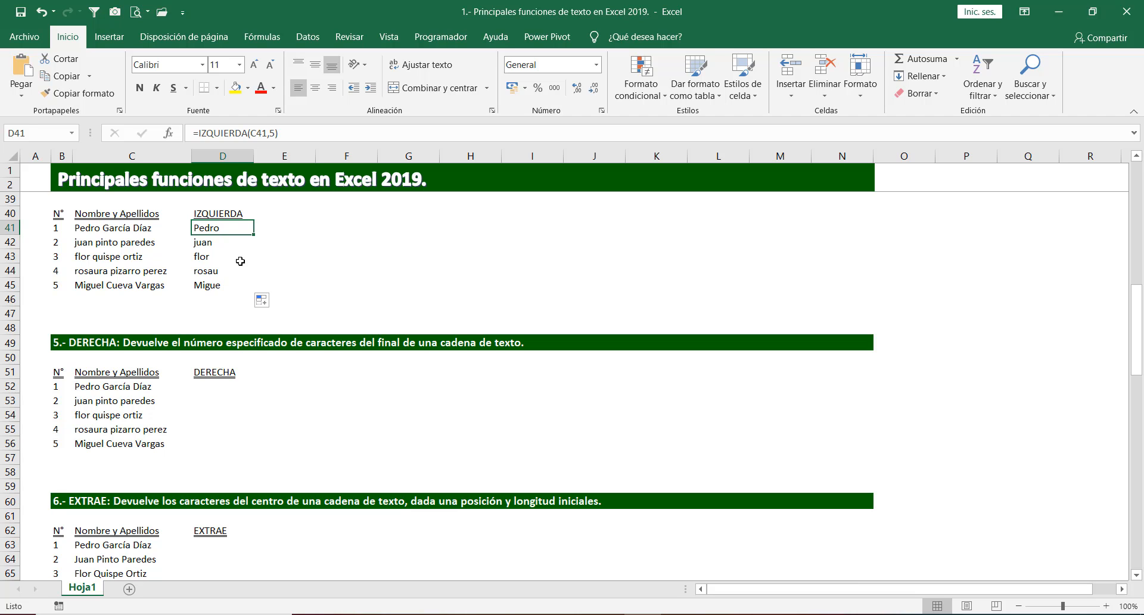
scroll(250, 260, "up", 1)
scroll(231, 313, "down", 3)
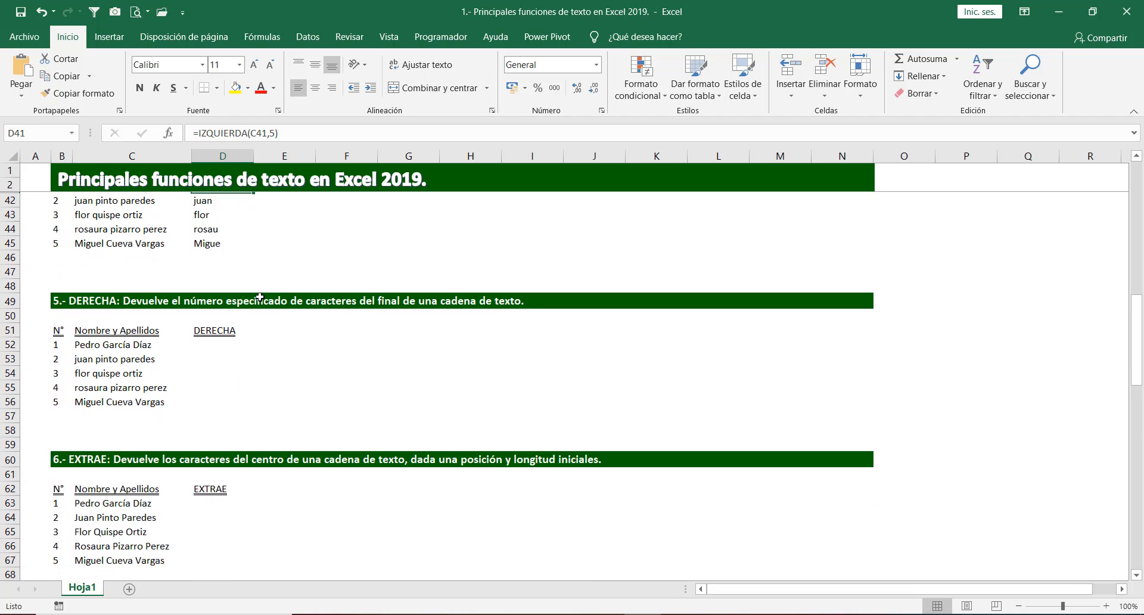
left_click(205, 304)
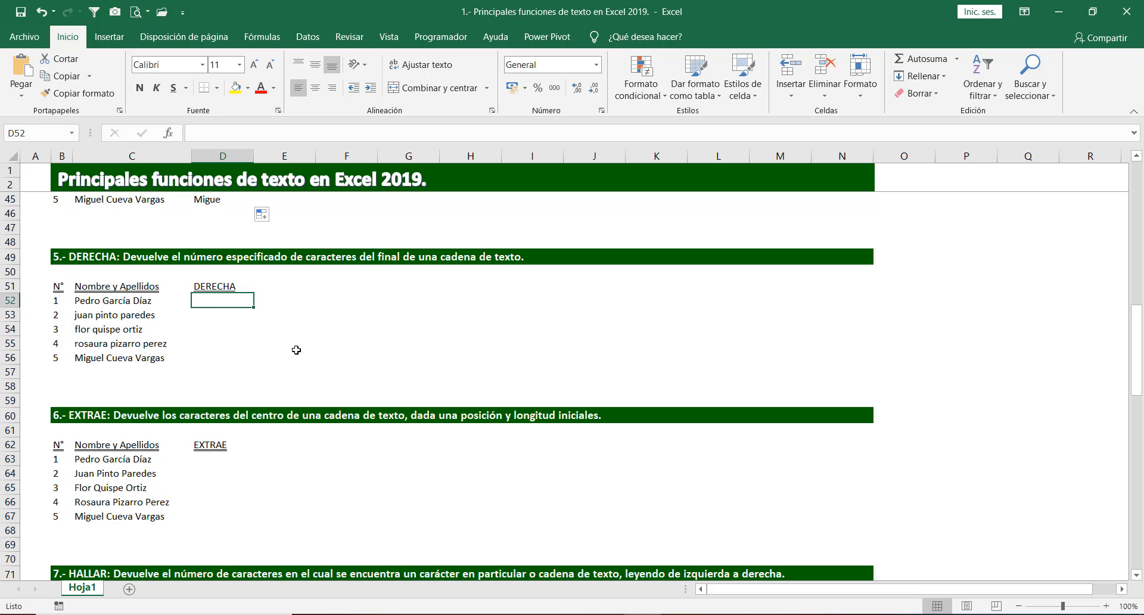
type("=")
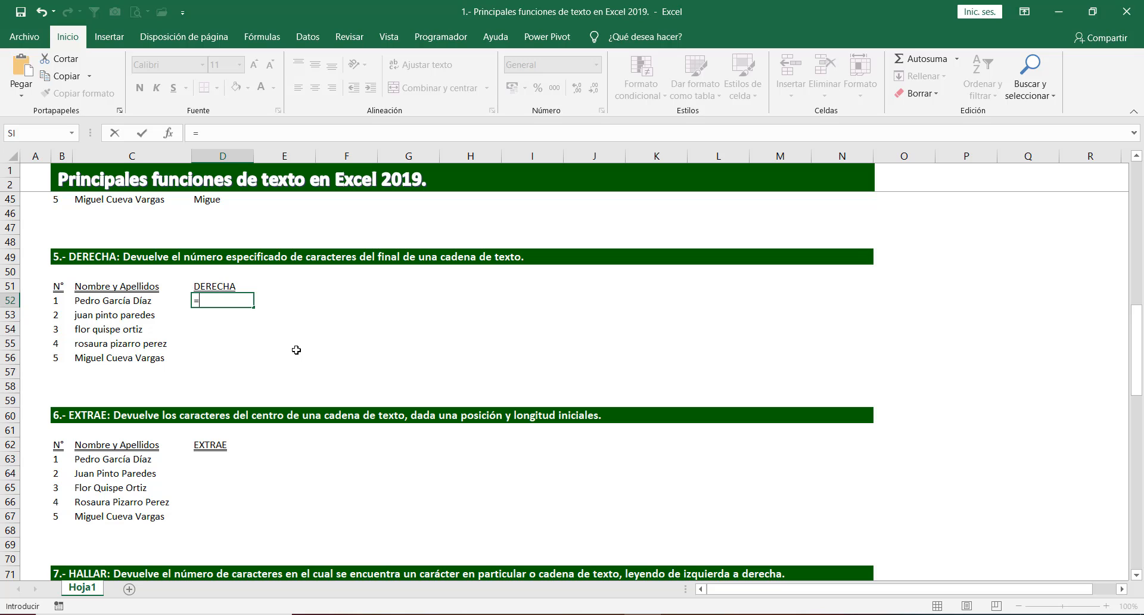
type("DERE")
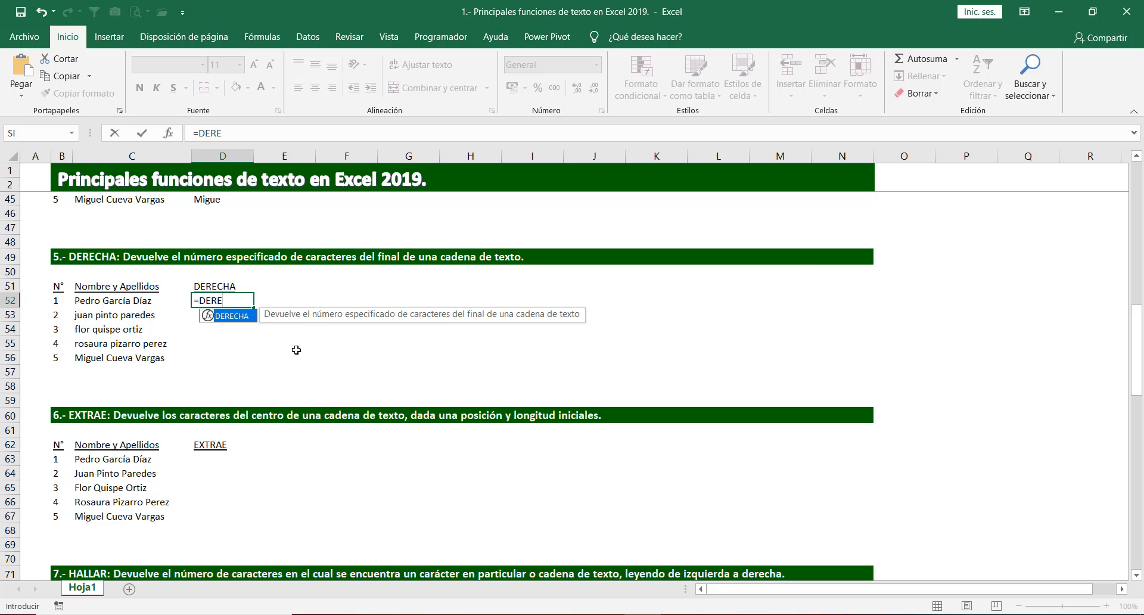
key("Tab")
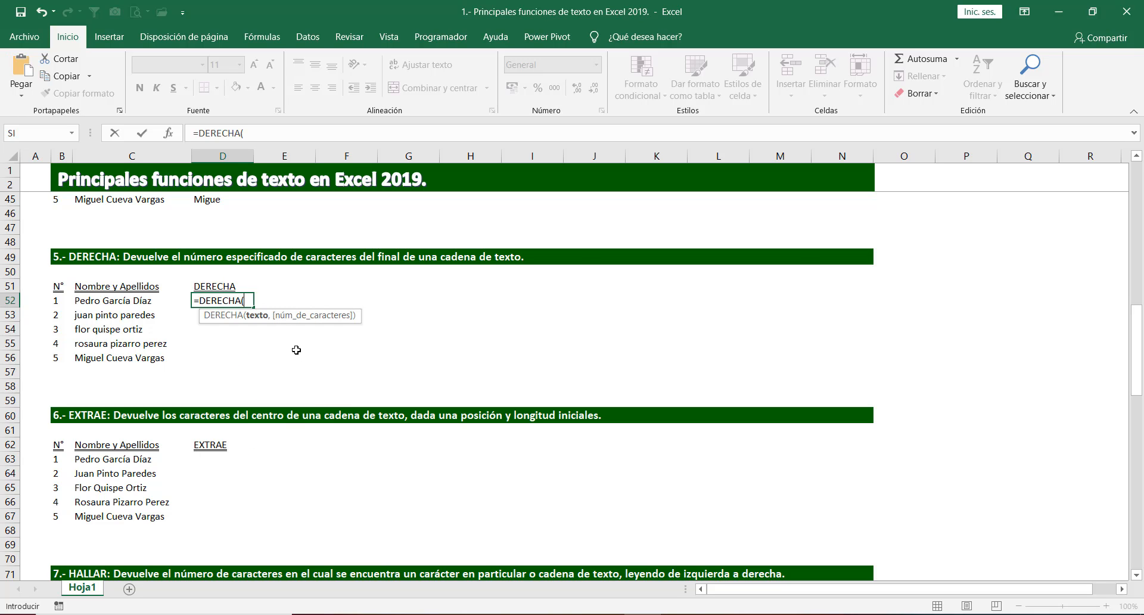
left_click(118, 303)
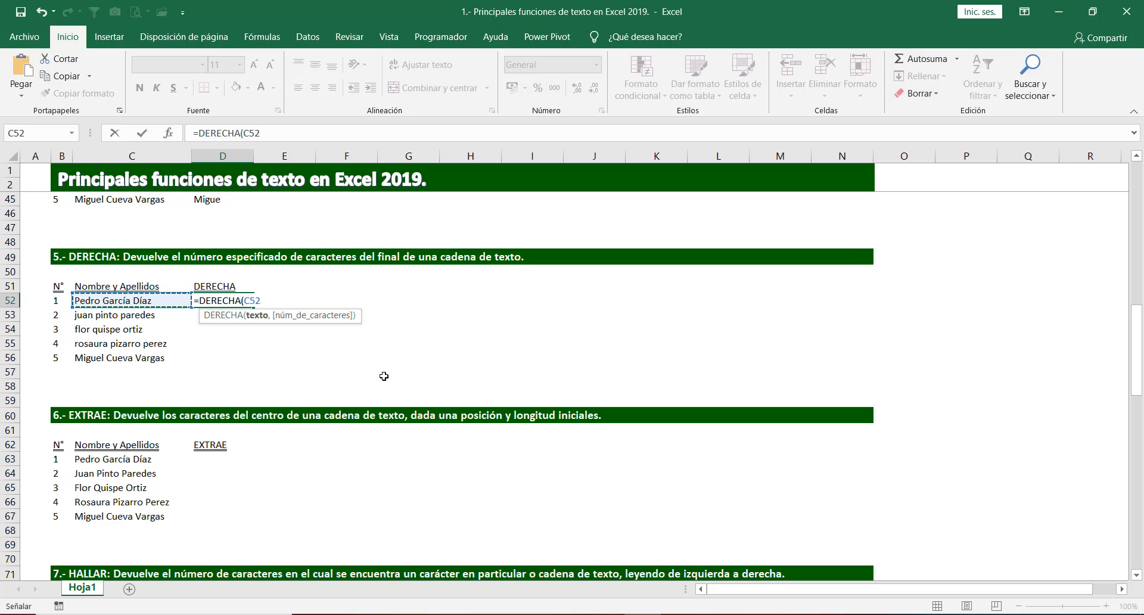
type(",")
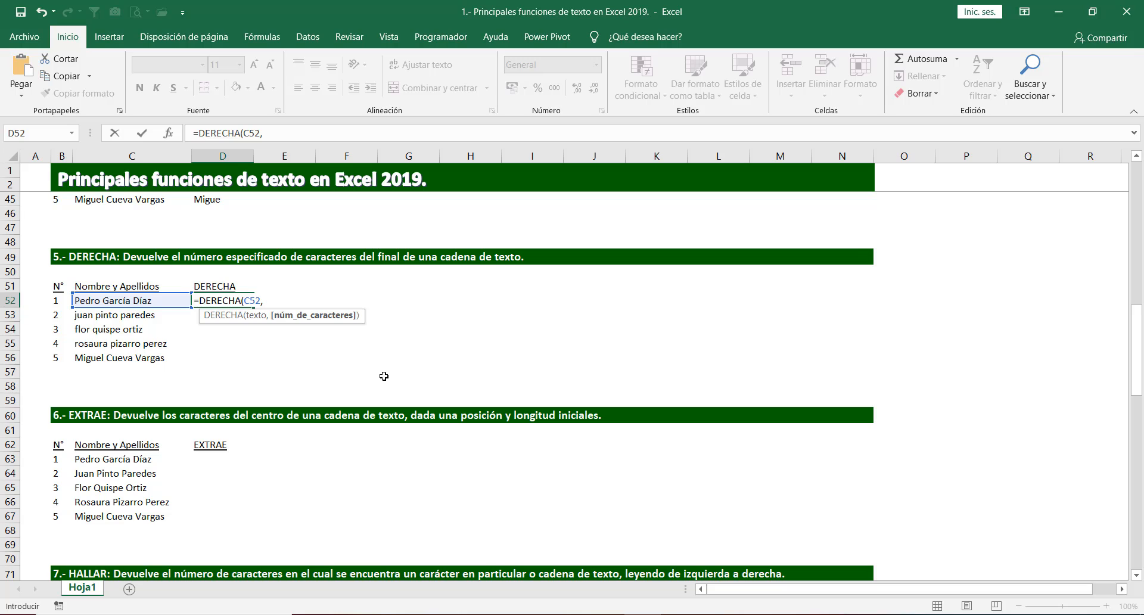
type("4)")
key("Return")
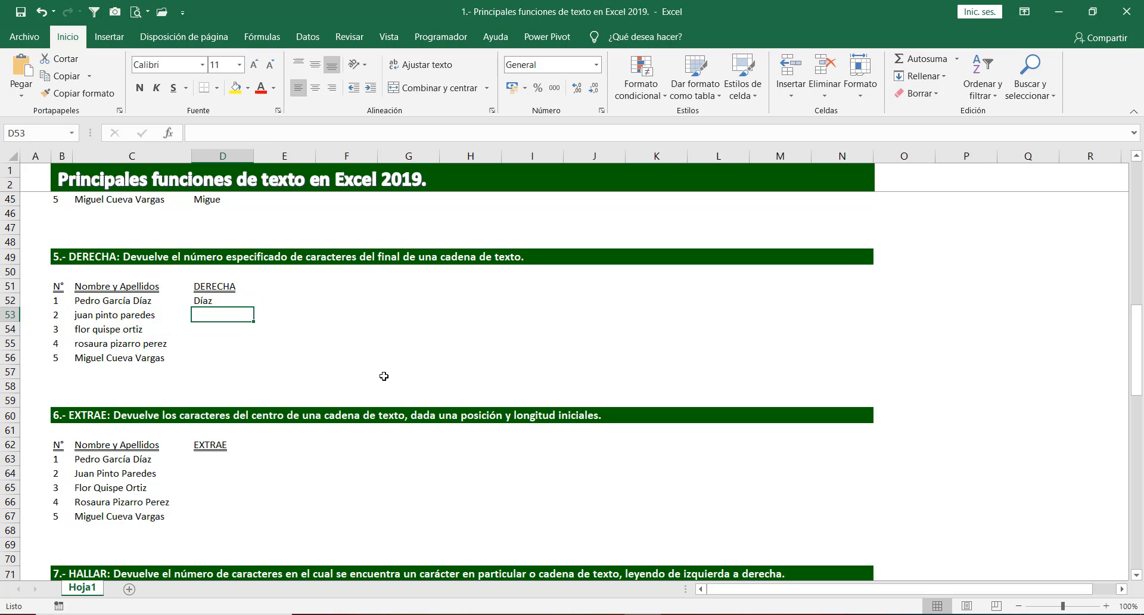
Fill the DERECHA formula from D52 down to D56 and review the copied formulas against the names beside them.
left_click(211, 302)
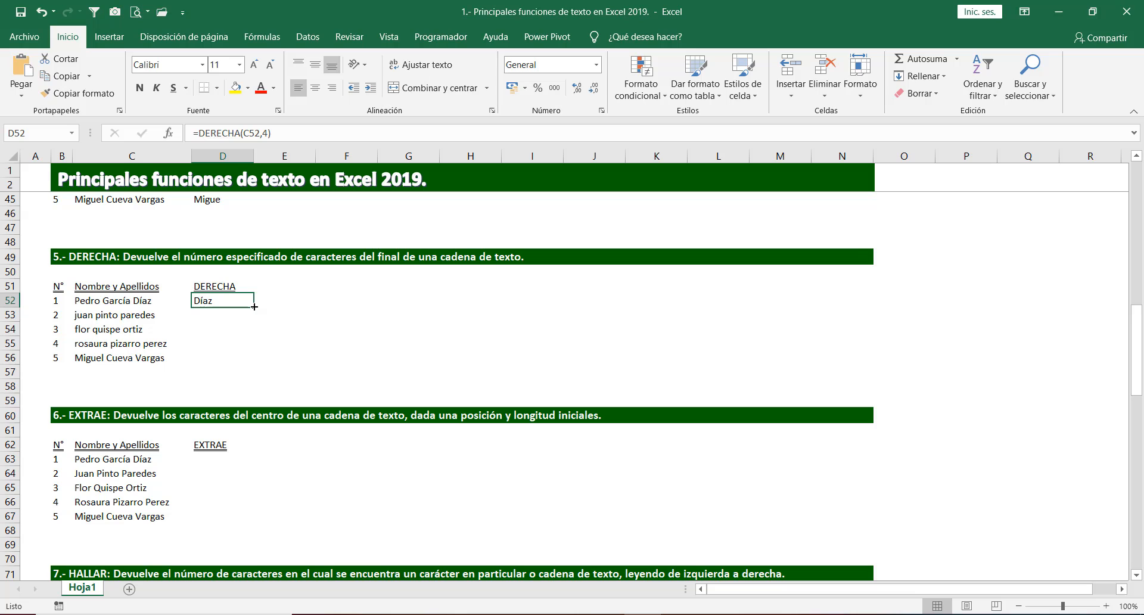
left_click_drag(254, 307, 254, 365)
left_click(346, 328)
left_click(212, 317)
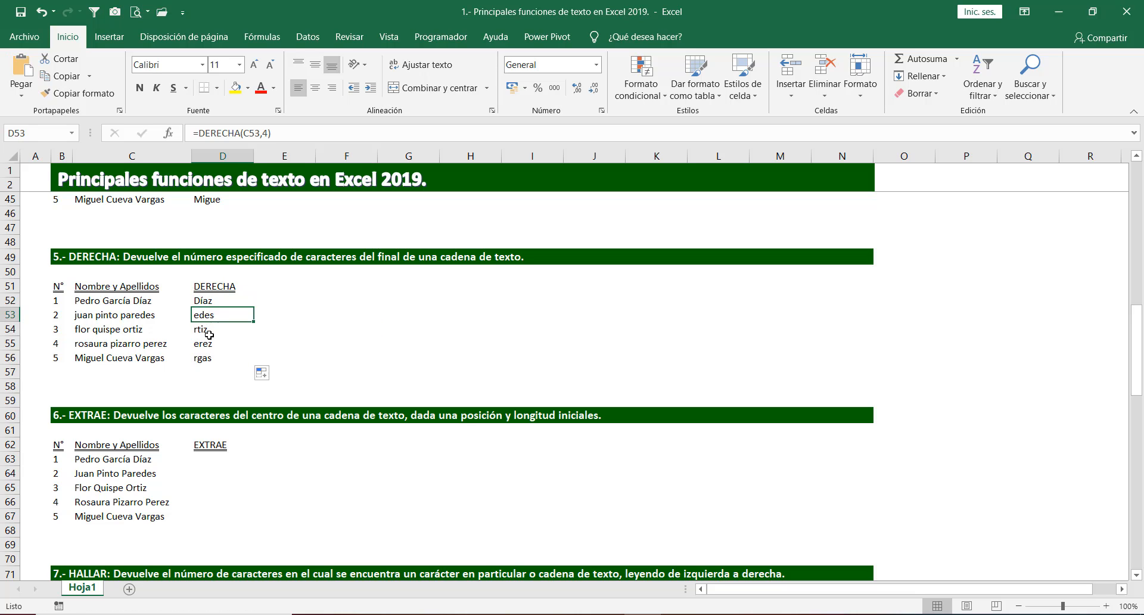
left_click(209, 340)
left_click(206, 358)
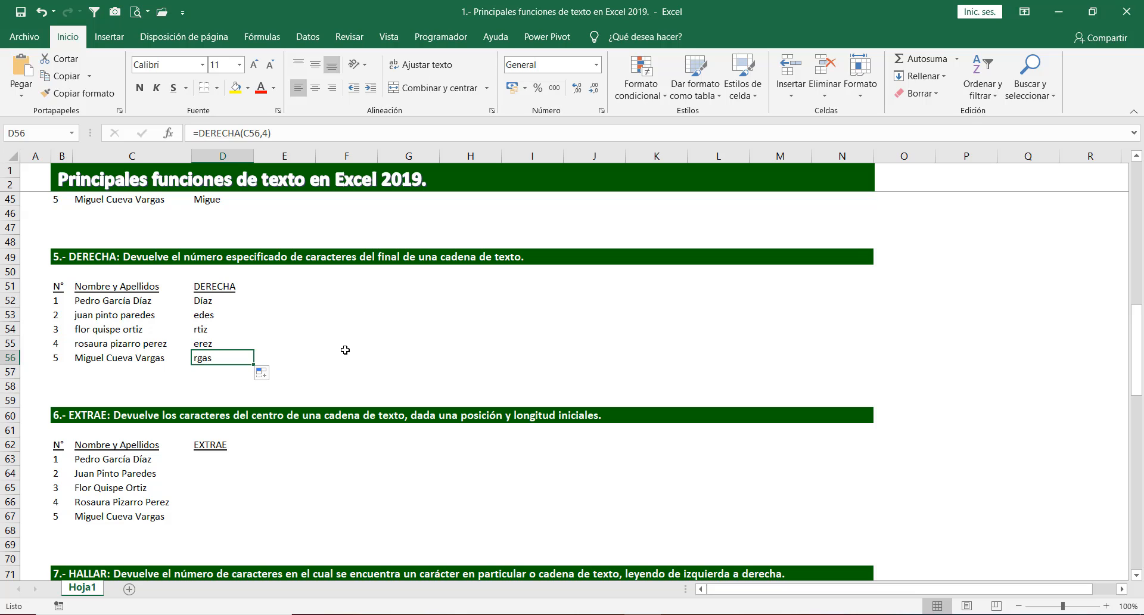
left_click(204, 305)
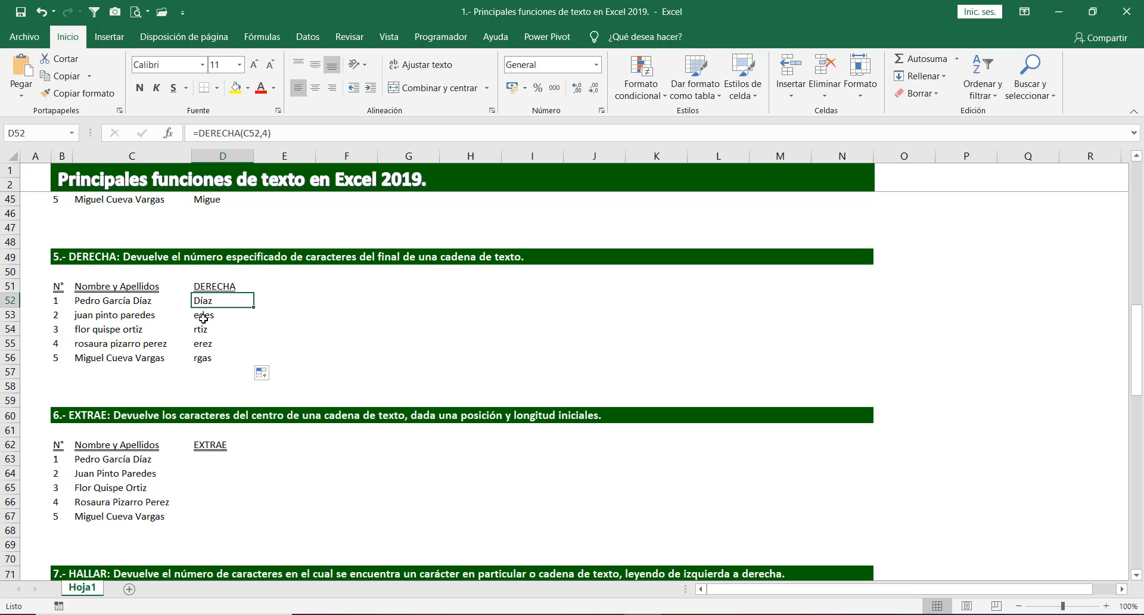
left_click(203, 319)
left_click(204, 330)
left_click(218, 345)
left_click(210, 356)
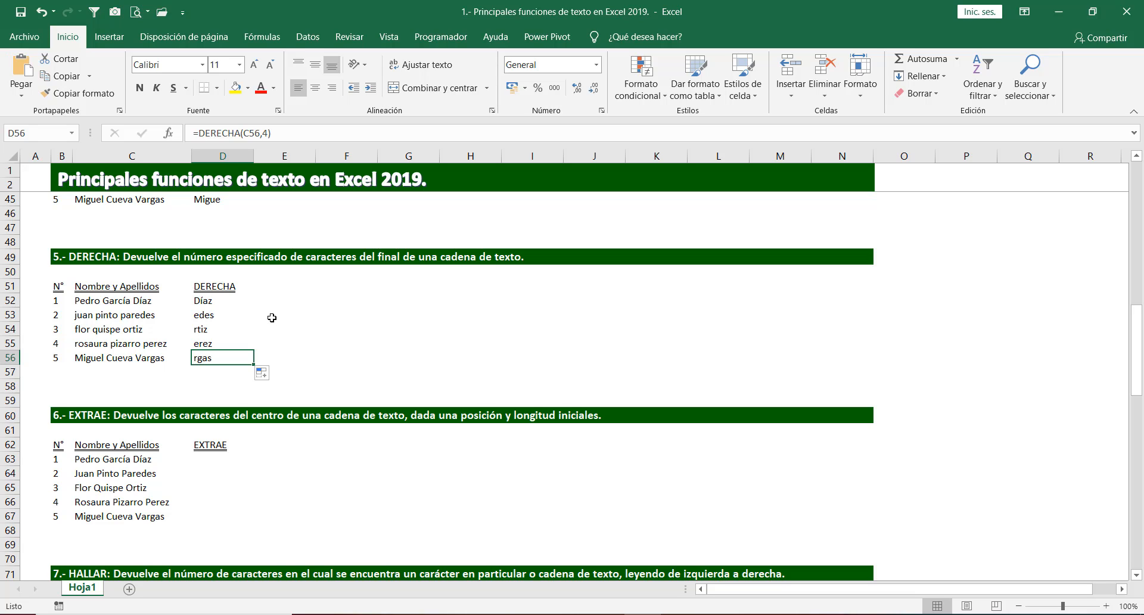
Enter the formula =EXTRAE(C63,7,6) in cell D63 to extract six characters starting at position 7 of the first name in section 6.
scroll(271, 318, "down", 2)
scroll(273, 345, "down", 1)
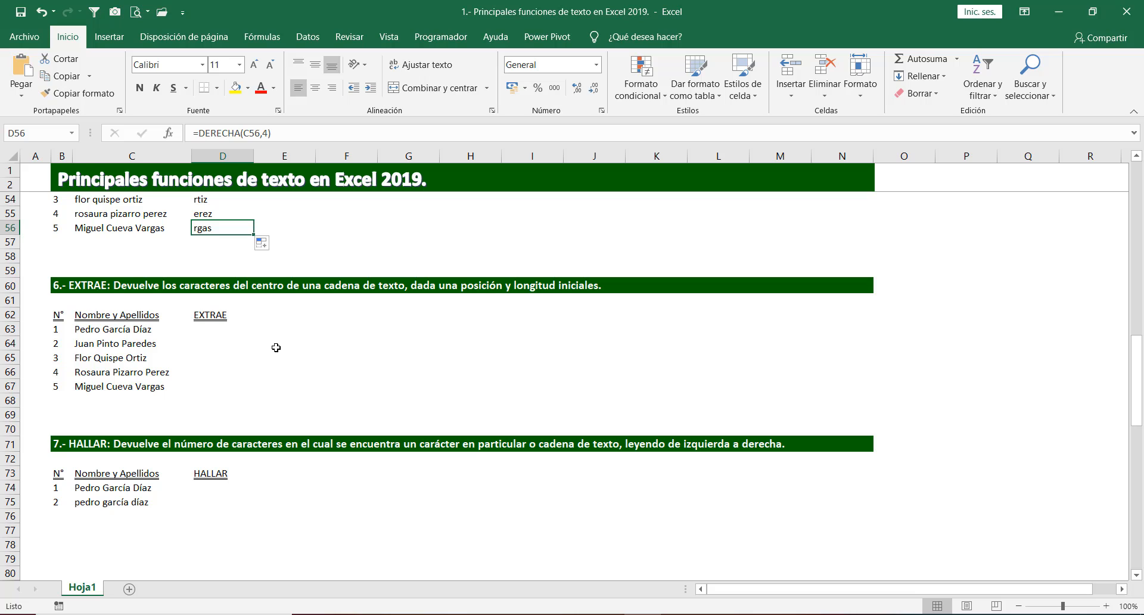
left_click(84, 285)
left_click(276, 344)
scroll(238, 350, "down", 1)
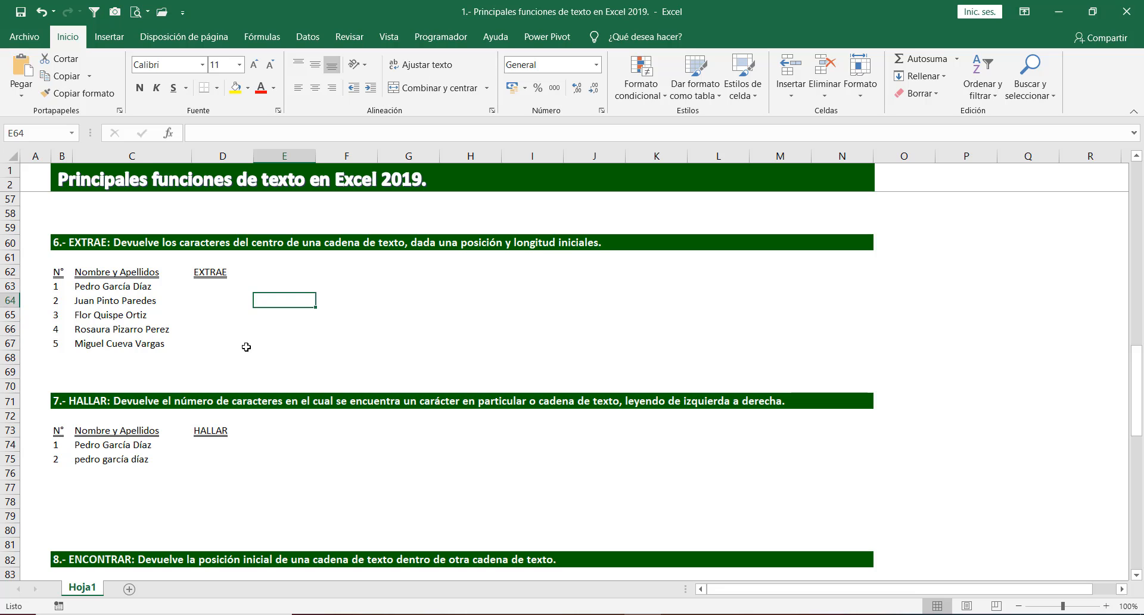
left_click(206, 289)
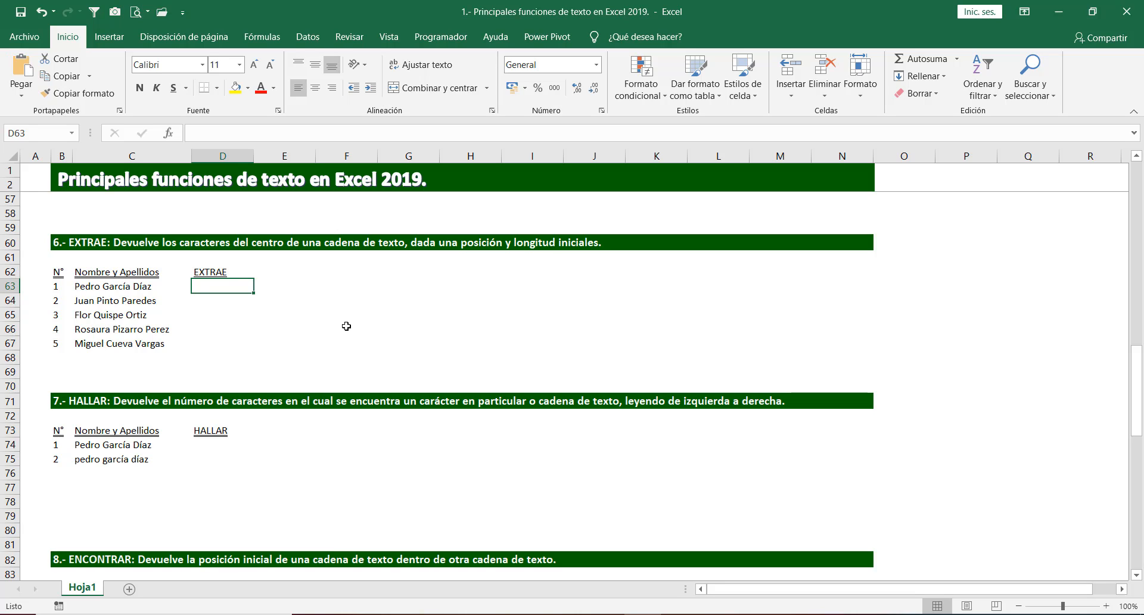
type("=")
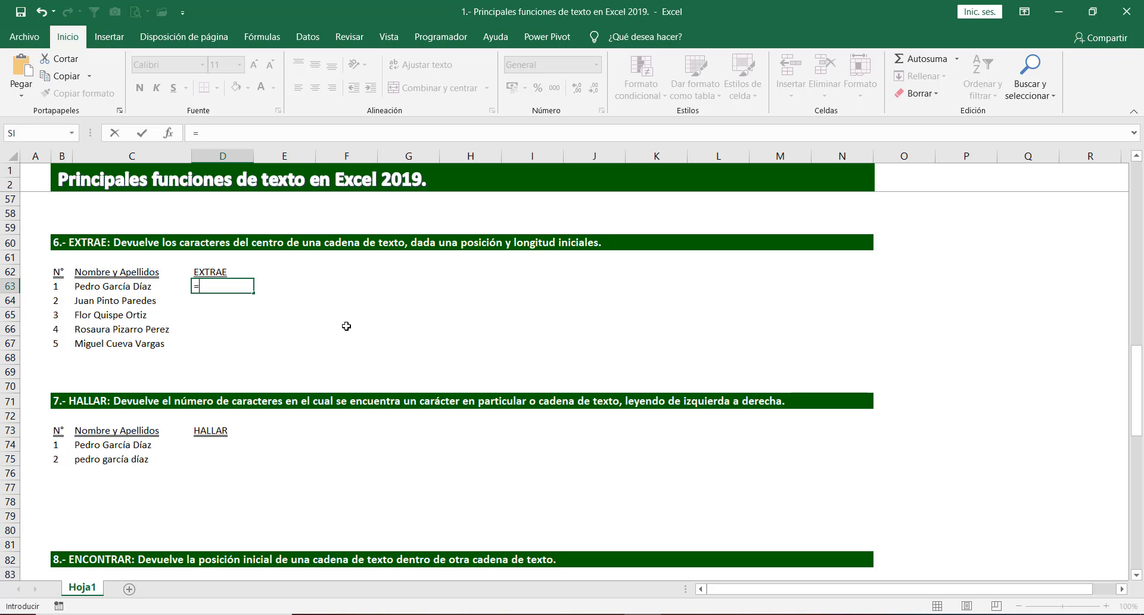
type("EXTR")
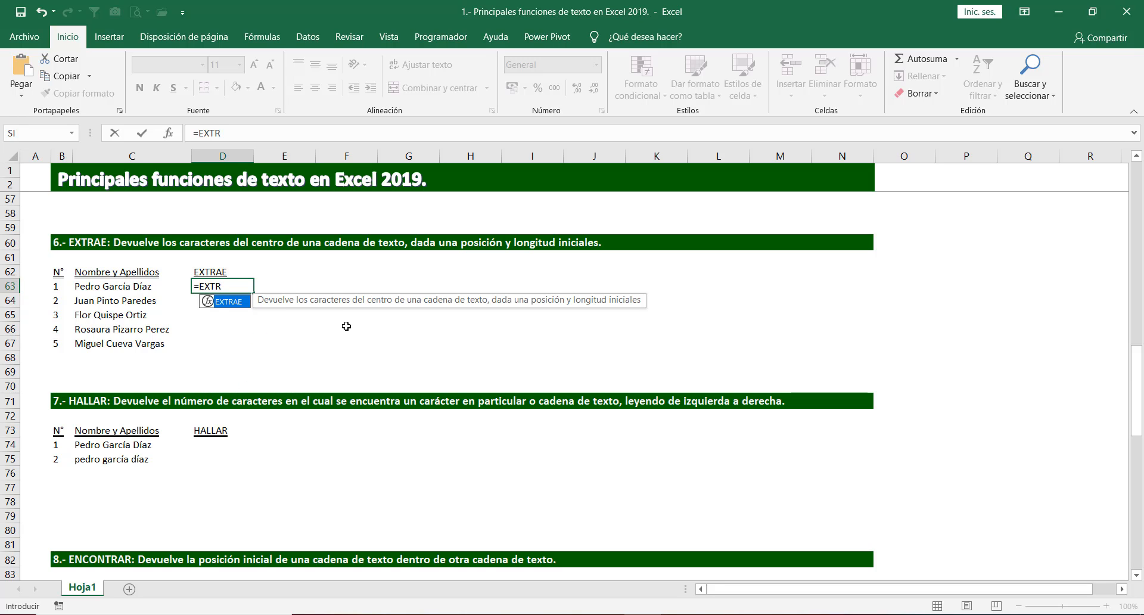
key("Tab")
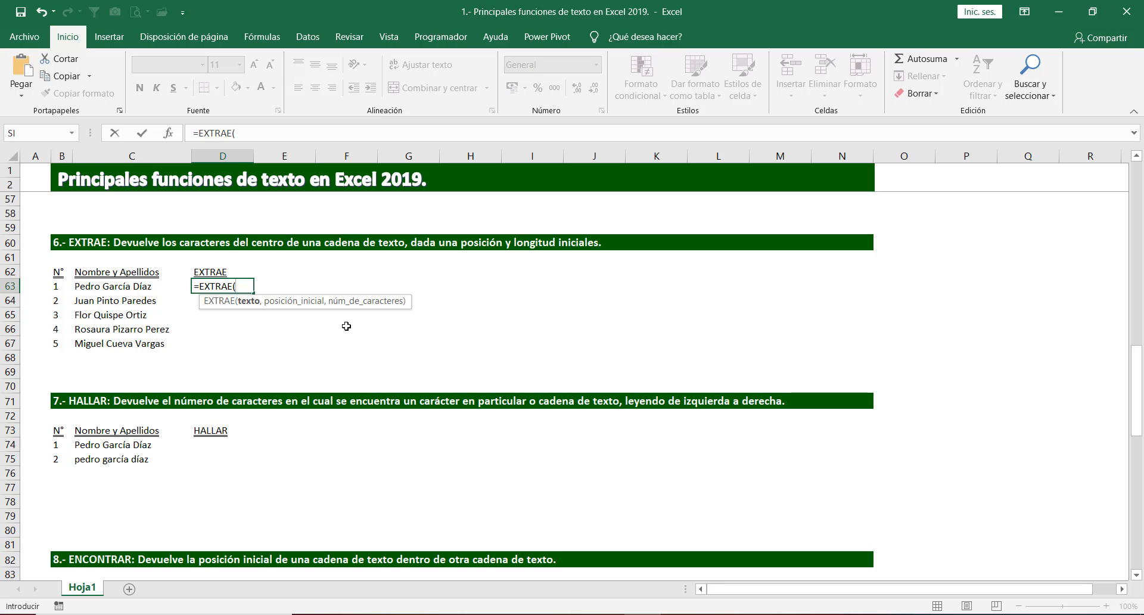
left_click(113, 285)
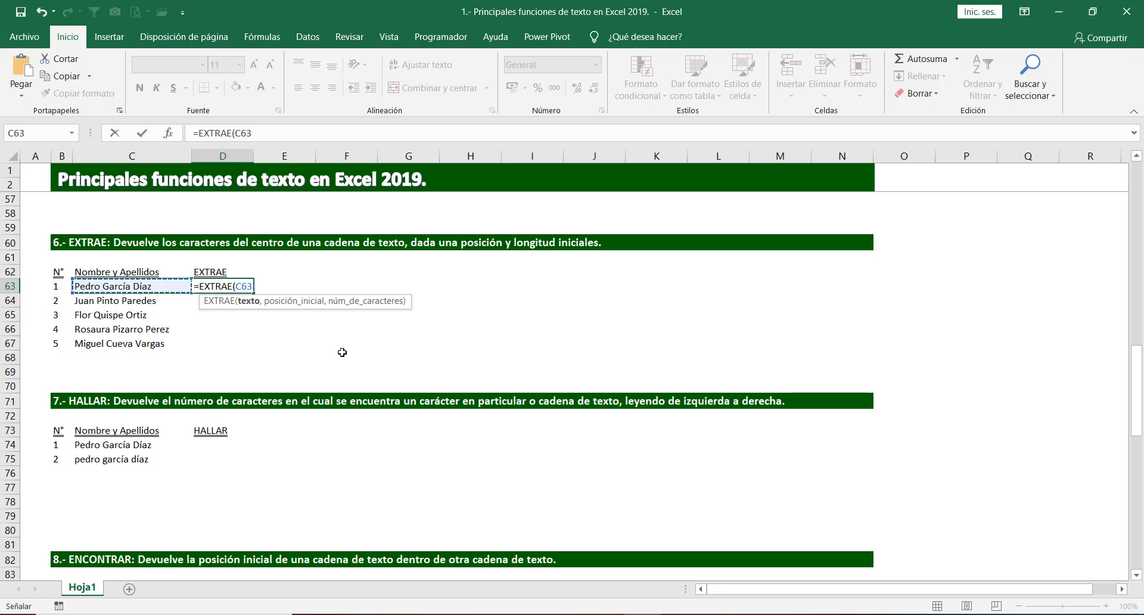
type(",")
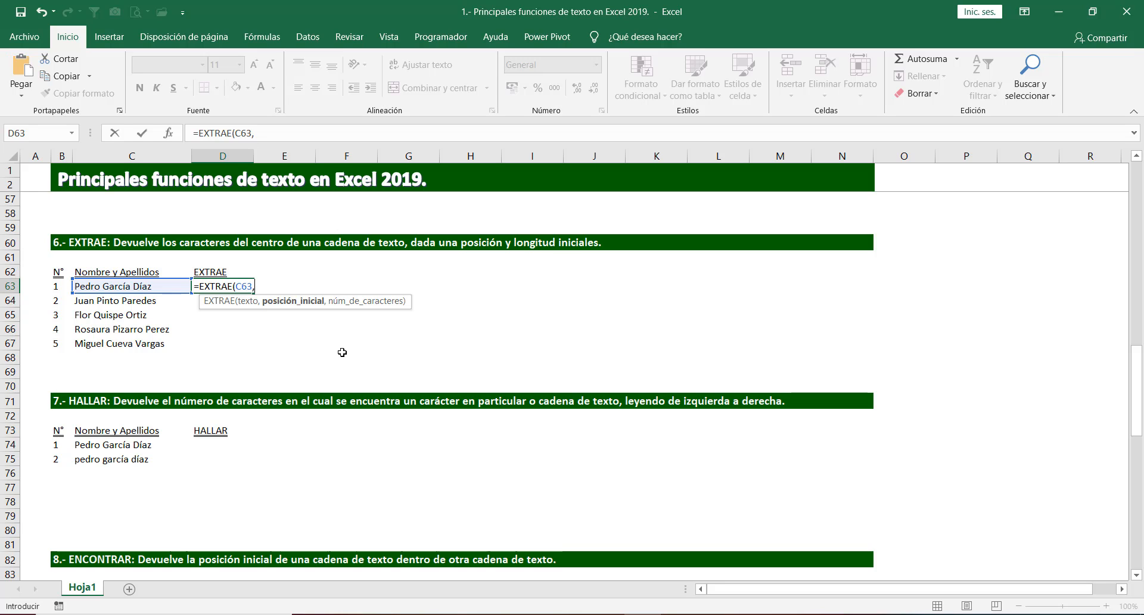
type("7,")
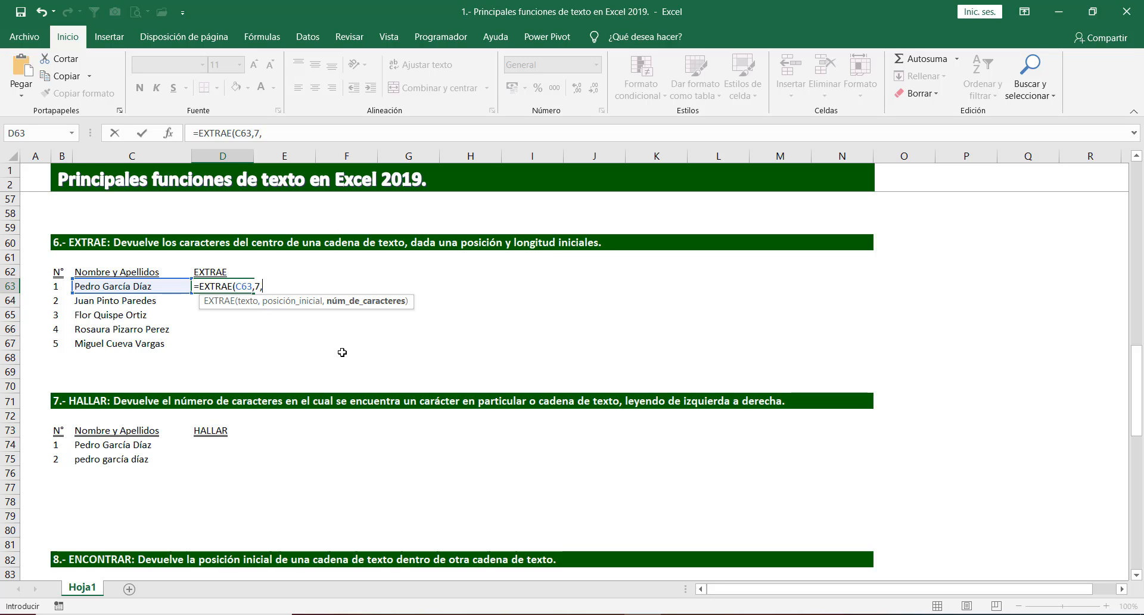
type("6")
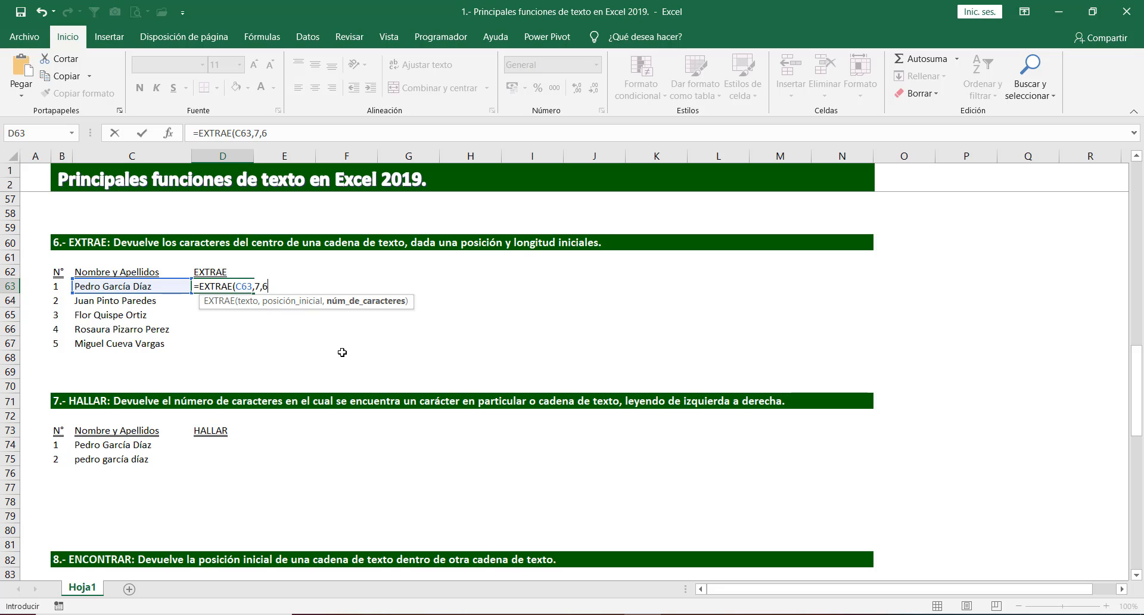
type(")")
key("Return")
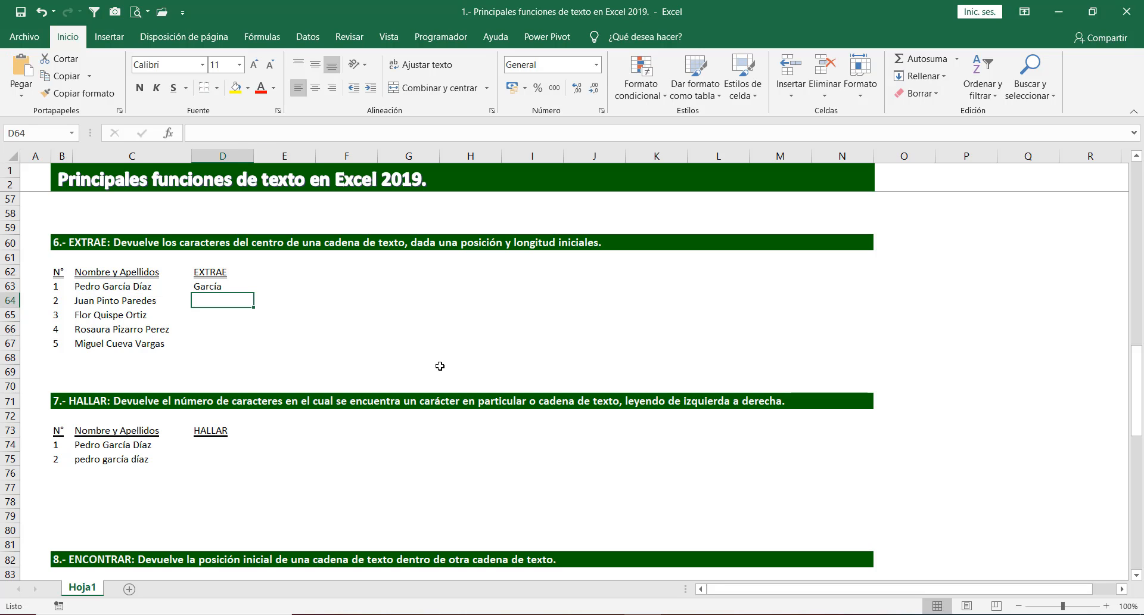
Fill the EXTRAE formula from D63 down to D67 and check the copied formulas in D64 and D65.
left_click(209, 288)
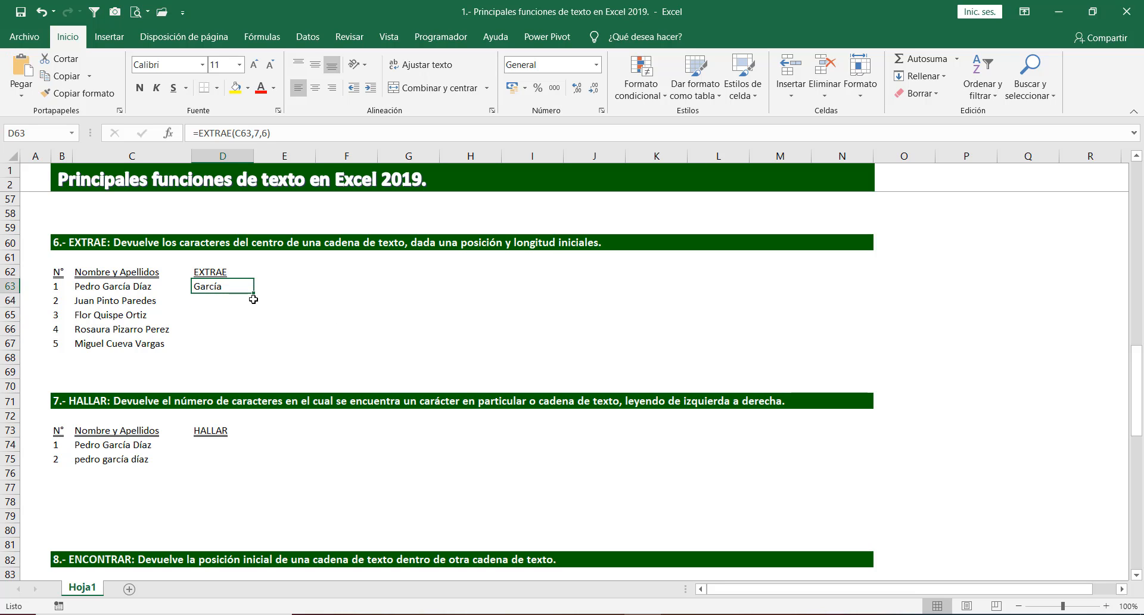
left_click_drag(254, 293, 251, 350)
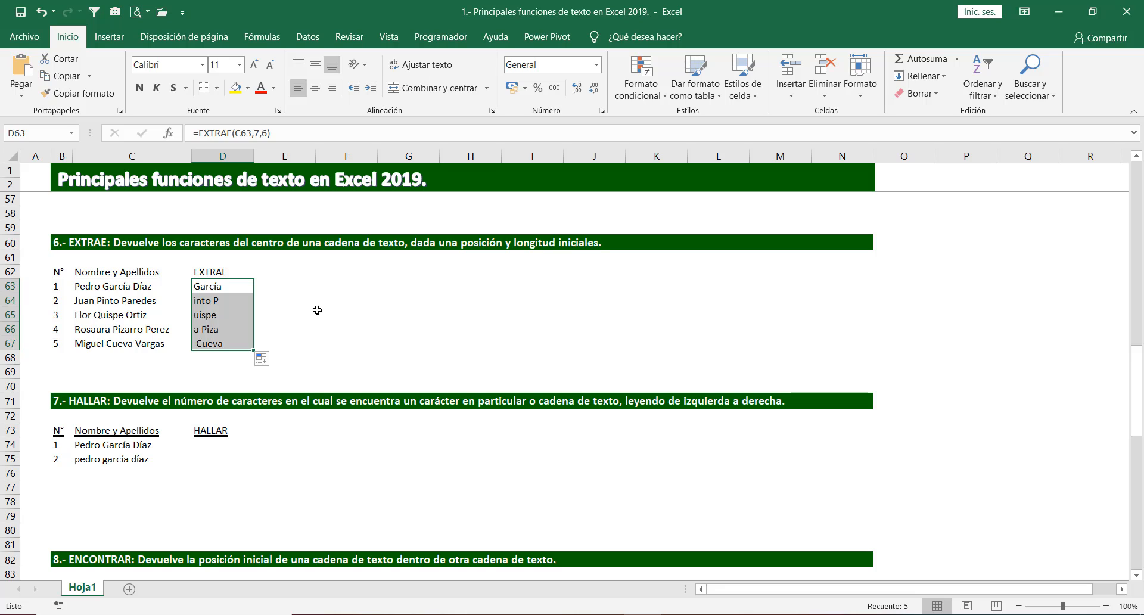
left_click(318, 312)
left_click(205, 300)
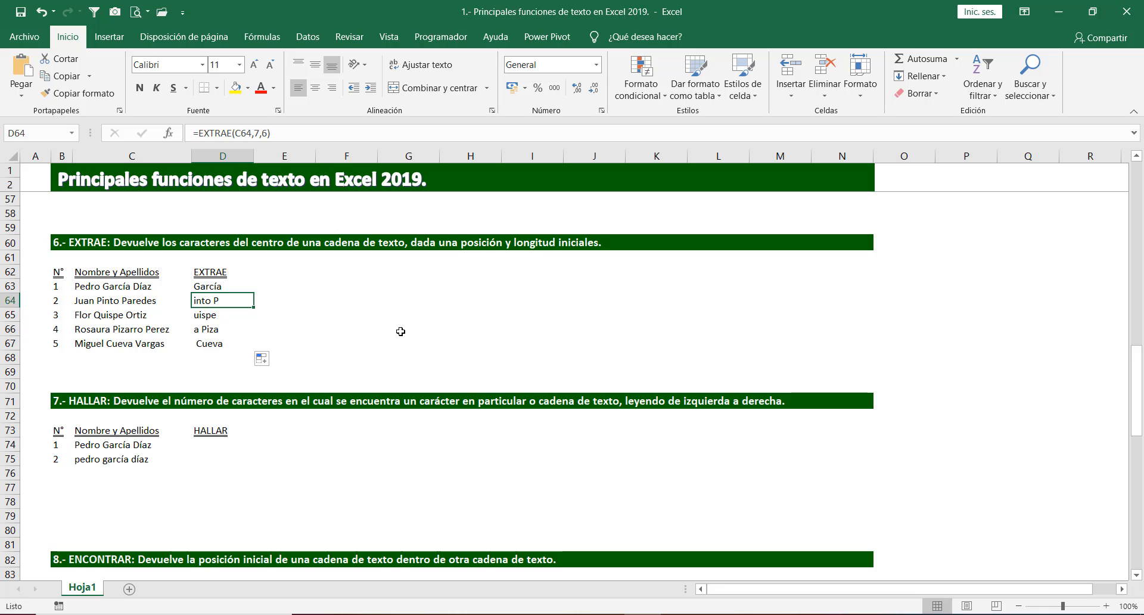
left_click(217, 318)
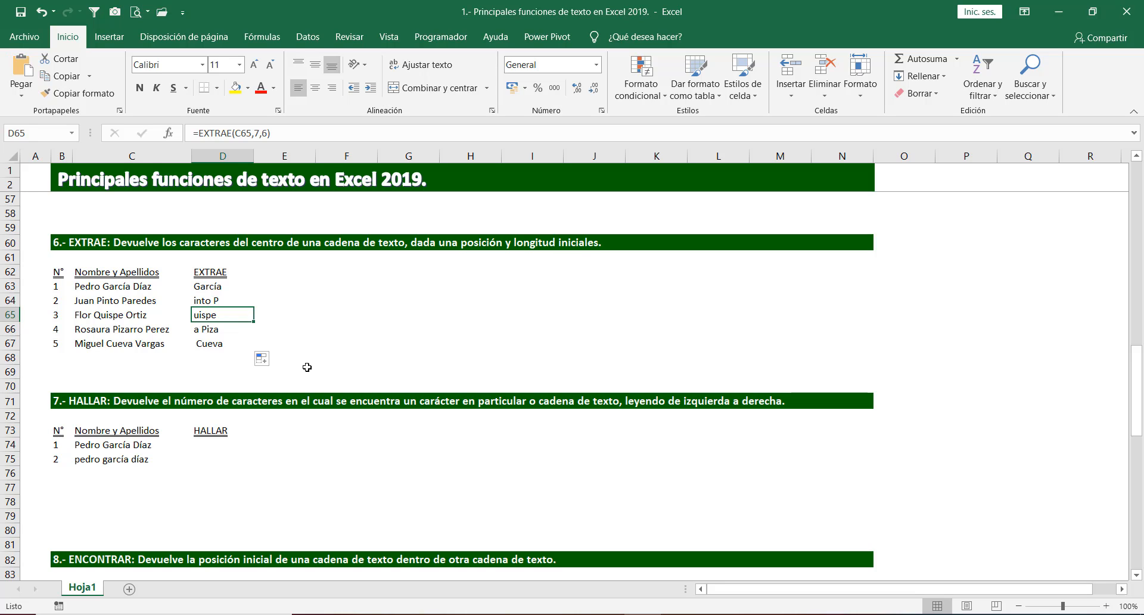
Compare each EXTRAE result in D63:D67 with its full name, considering the fixed start position and character count.
left_click(215, 287)
left_click(208, 303)
left_click(203, 316)
left_click(203, 328)
left_click(209, 343)
left_click(209, 329)
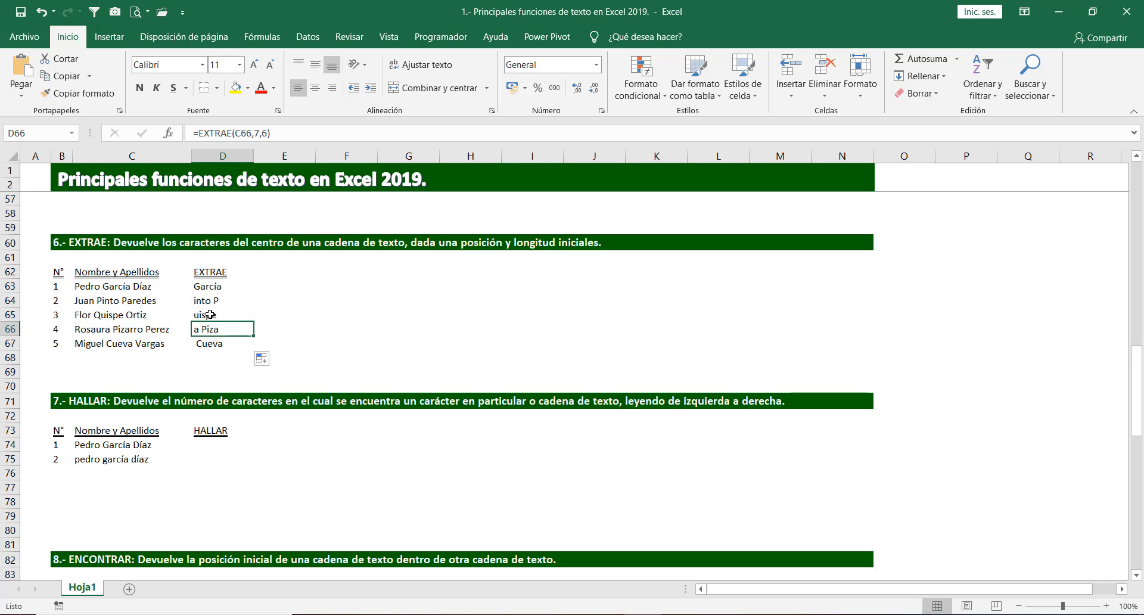
left_click(211, 315)
left_click(211, 301)
left_click(214, 287)
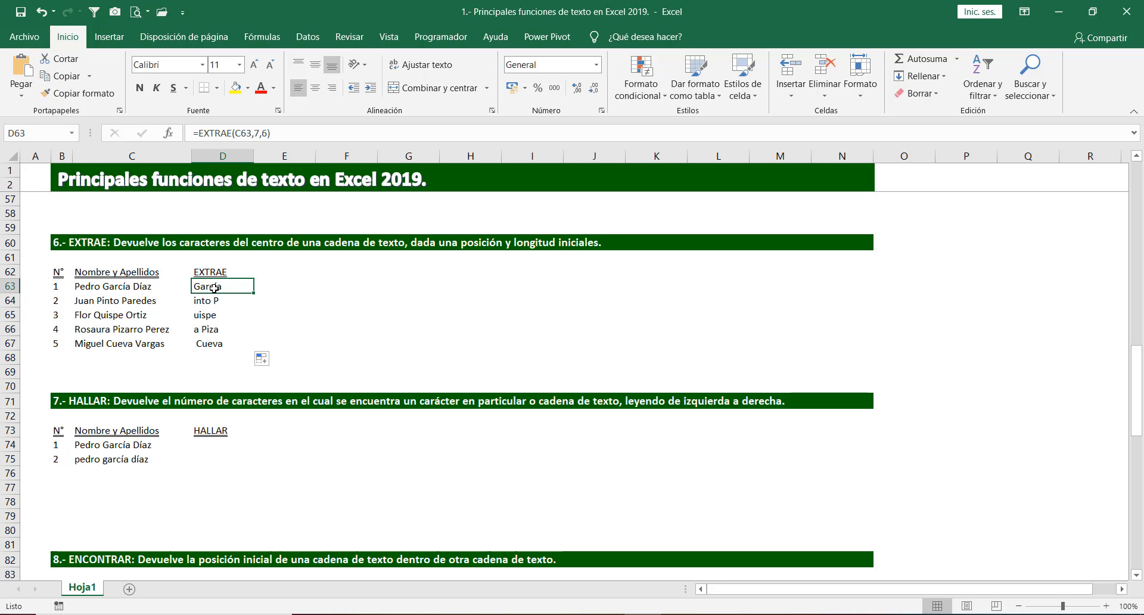
Clear the EXTRAE results in D63:D67 and enter =EXTRAE(C63,1,5) in D63 to extract the first five characters.
left_click_drag(217, 288, 203, 352)
key("Delete")
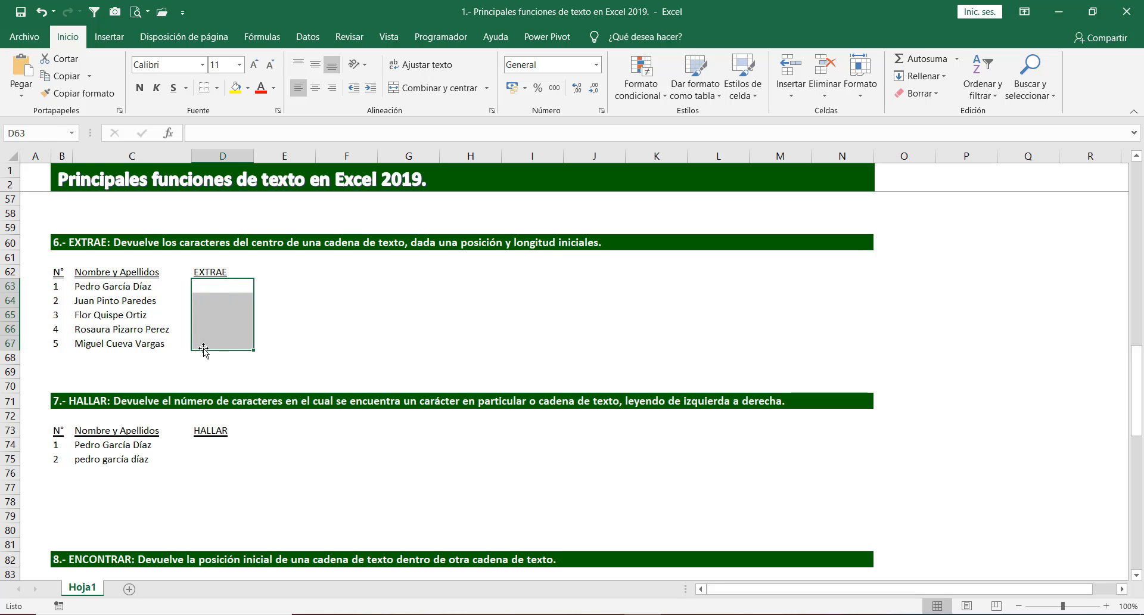
left_click(215, 290)
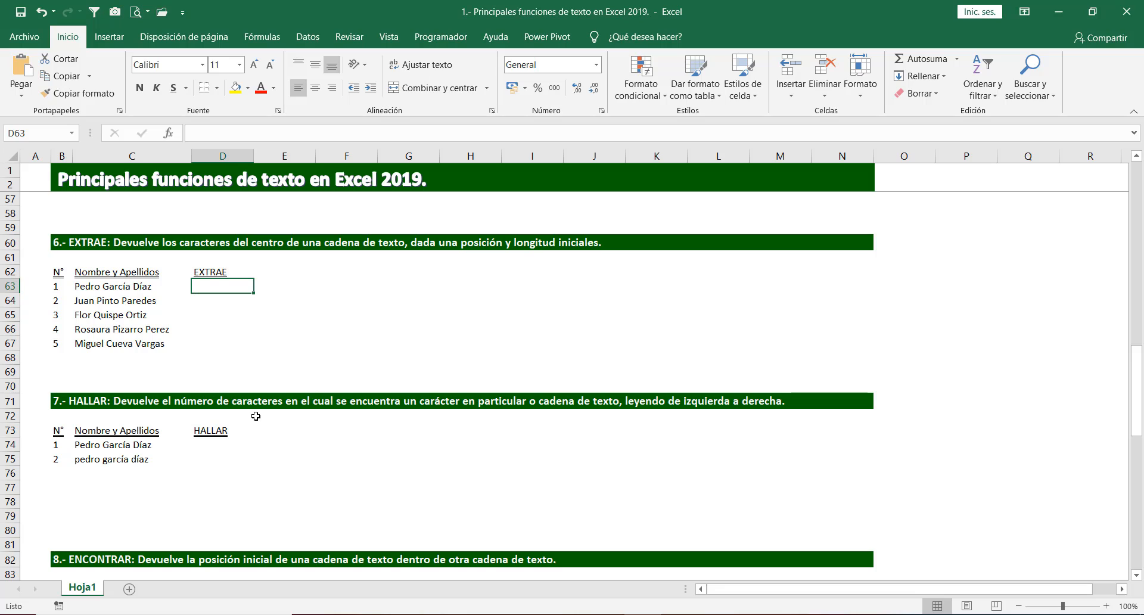
type("=")
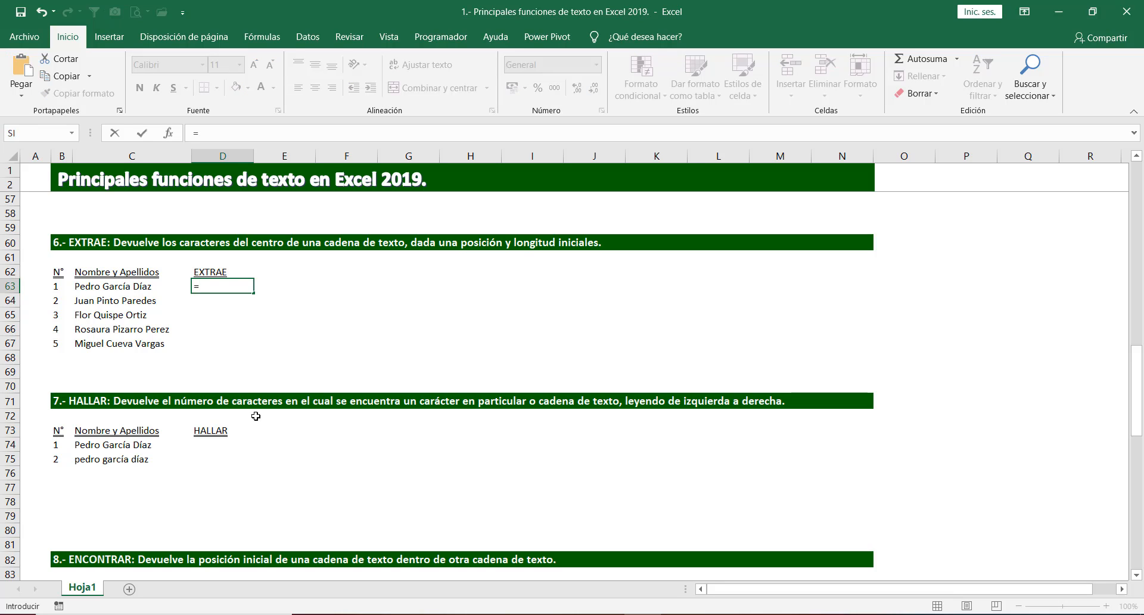
type("EXTR")
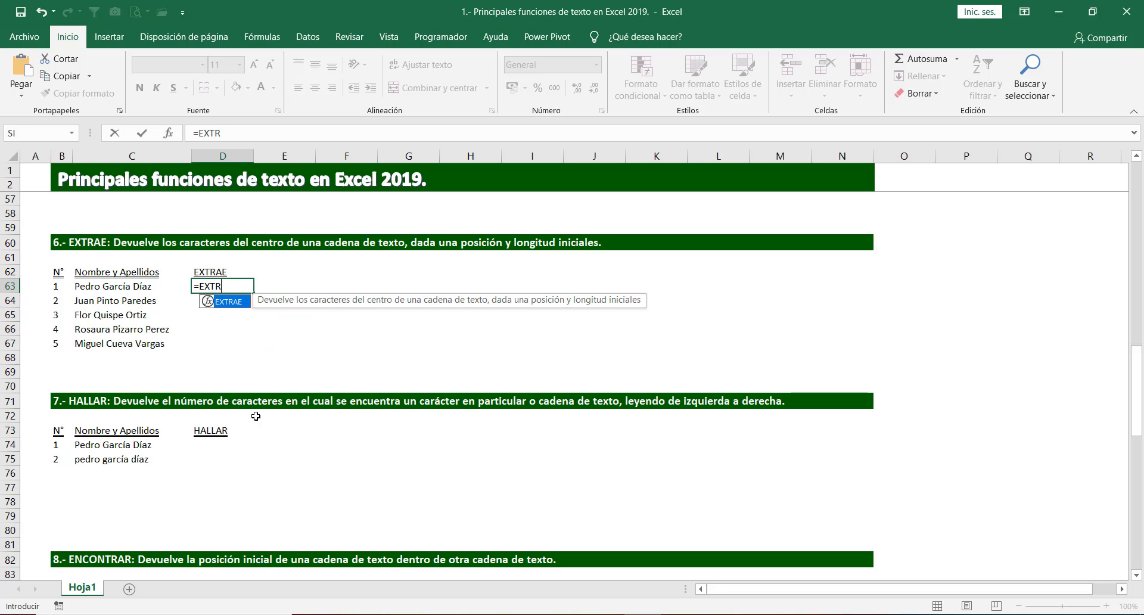
key("Tab")
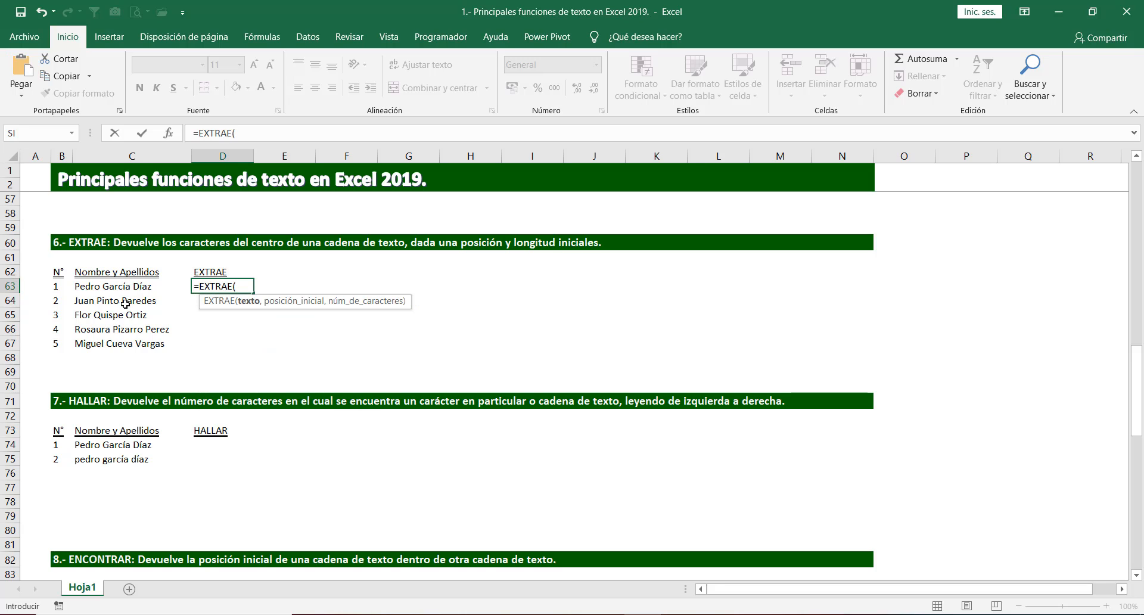
left_click(124, 289)
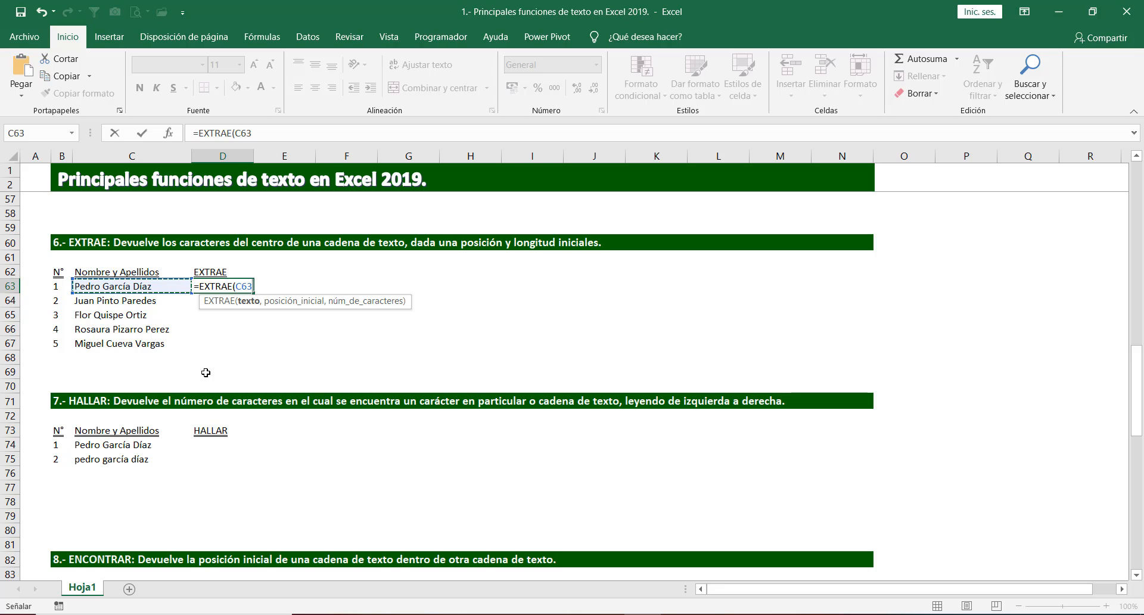
type(",")
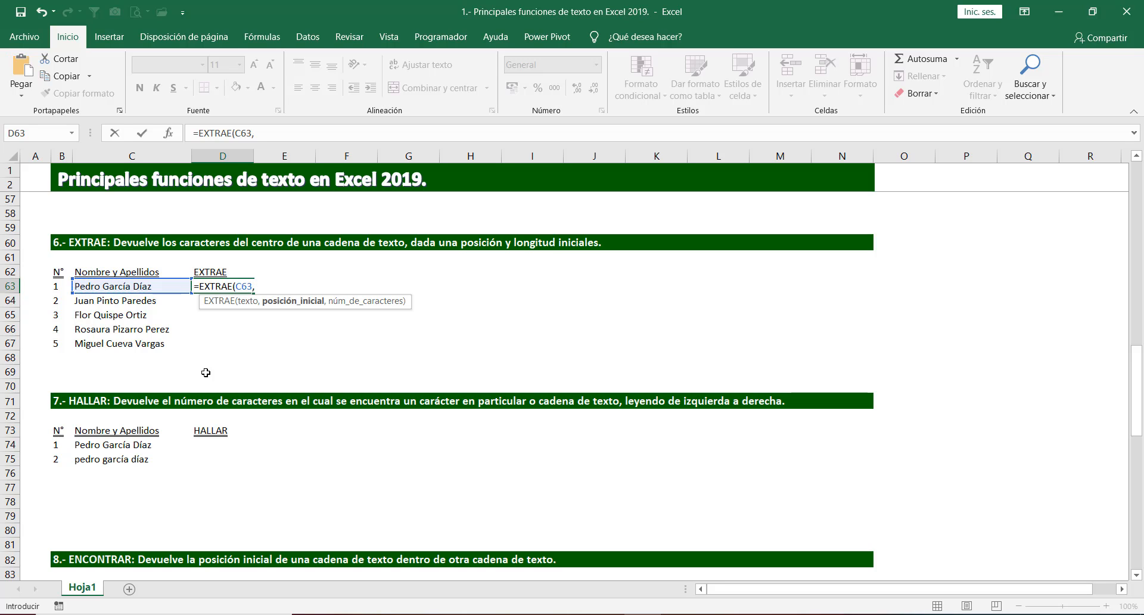
type("1,")
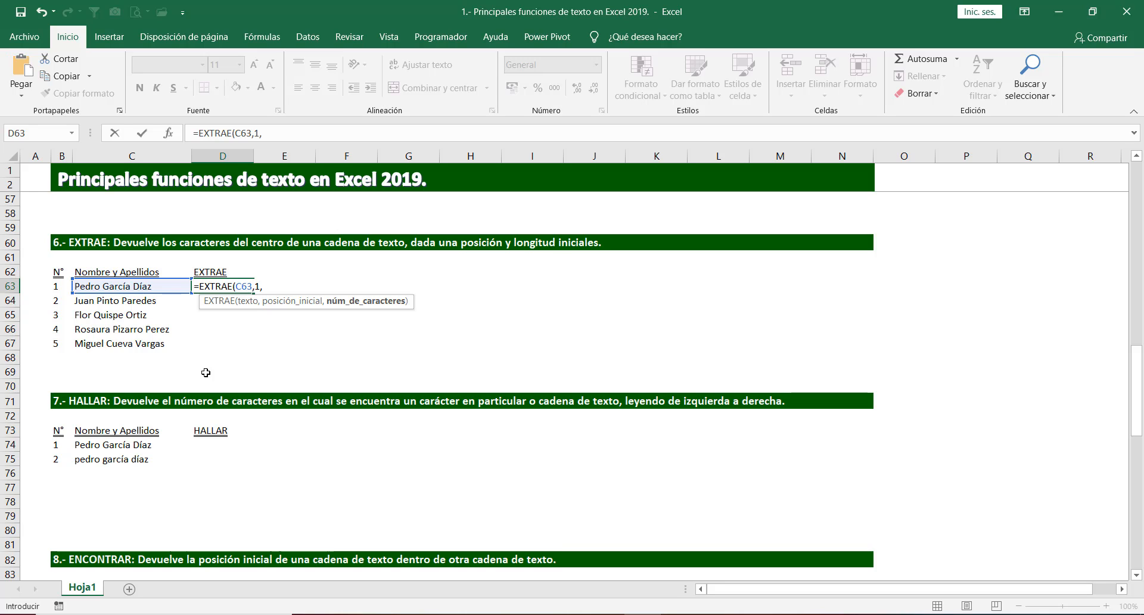
type("5)")
key("Return")
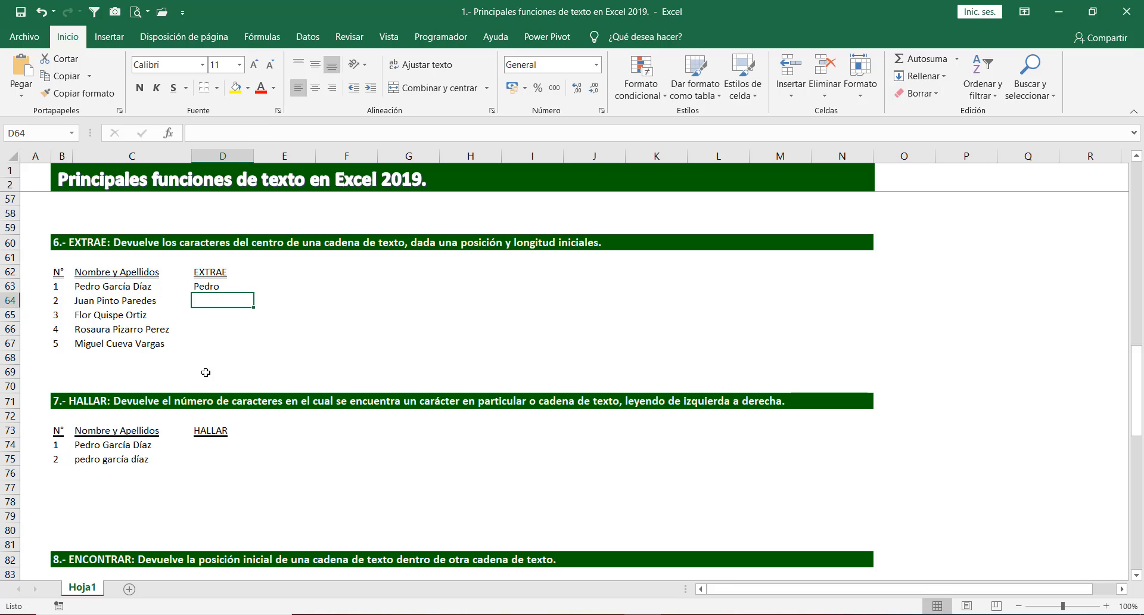
Fill the EXTRAE formula from D63 down to D67 for the remaining names.
left_click(227, 288)
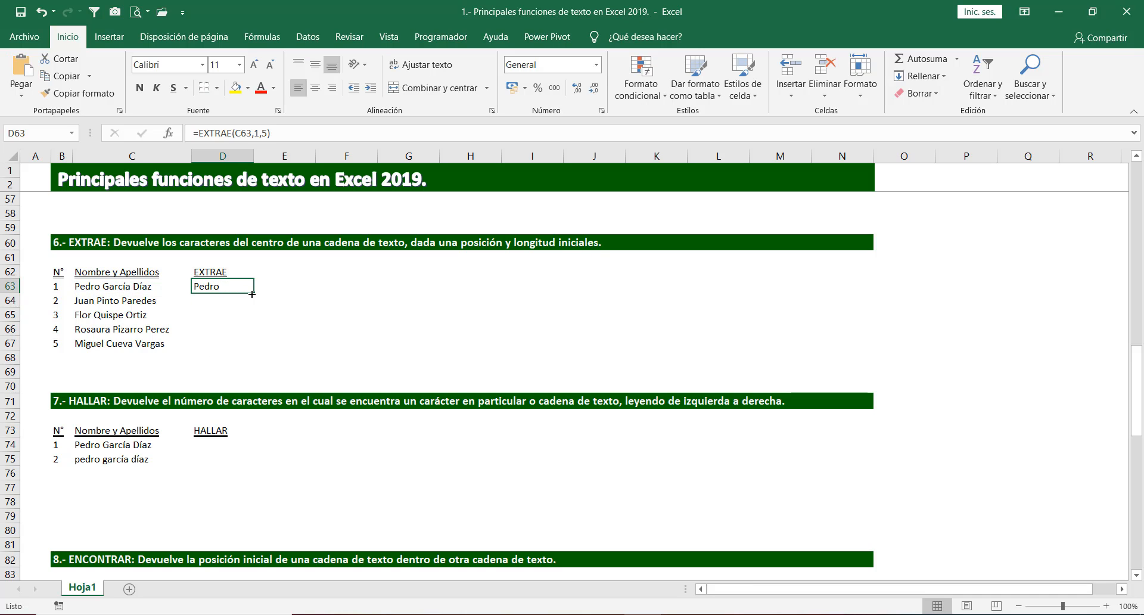
double_click(254, 292)
left_click(314, 340)
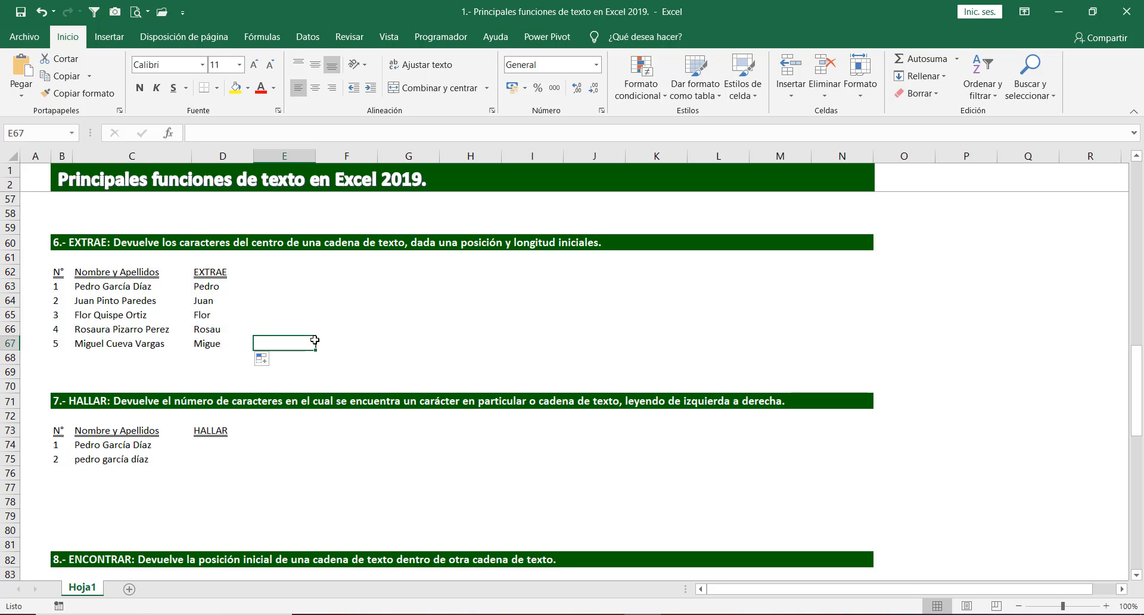
Review the capitalized and lowercase names in section 7, C74 and C75, and start a HALLAR formula in cell D74.
scroll(215, 335, "down", 3)
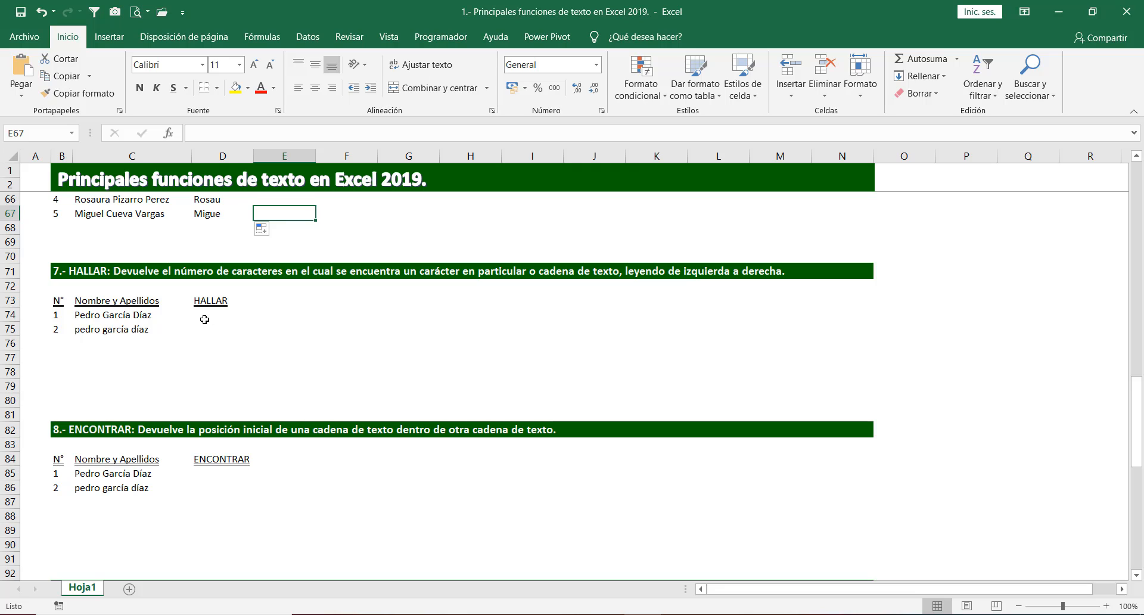
left_click(197, 314)
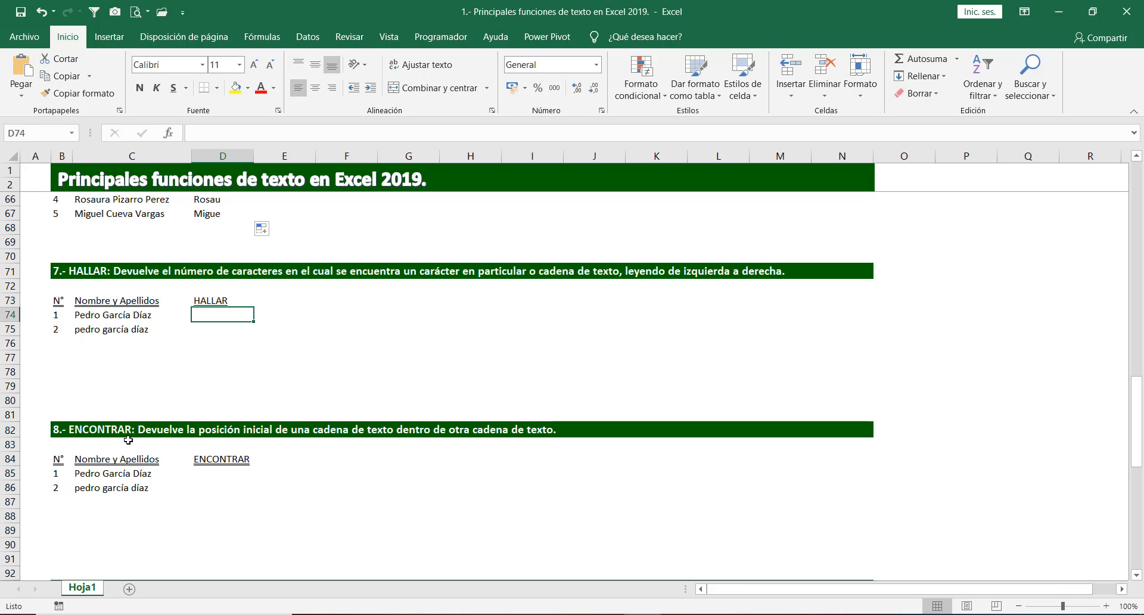
left_click(212, 332)
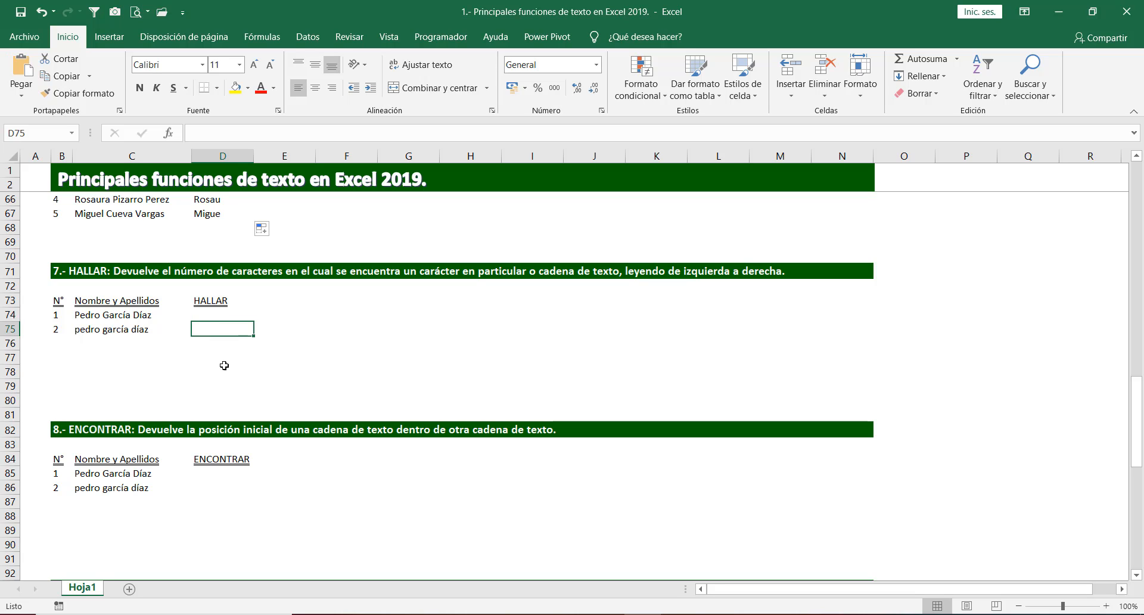
left_click(212, 316)
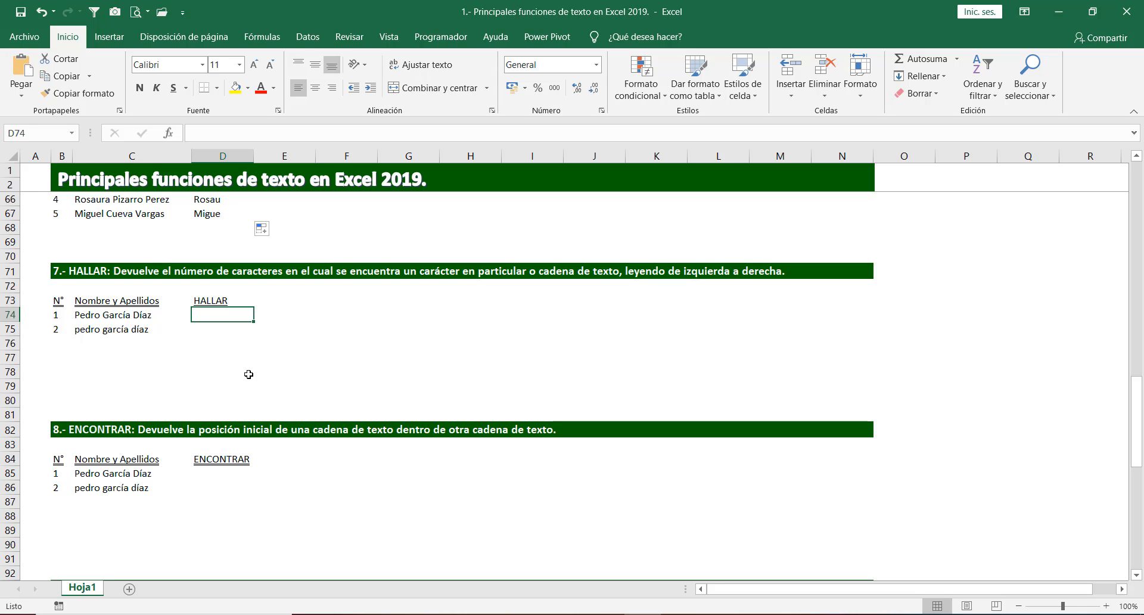
left_click(104, 314)
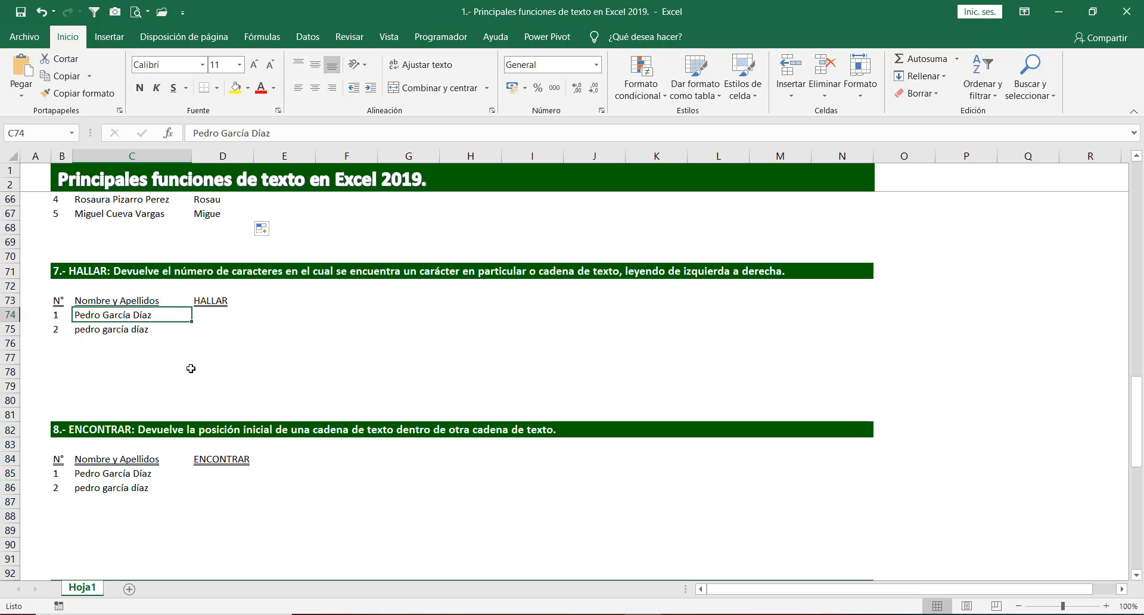
left_click(98, 329)
left_click(206, 319)
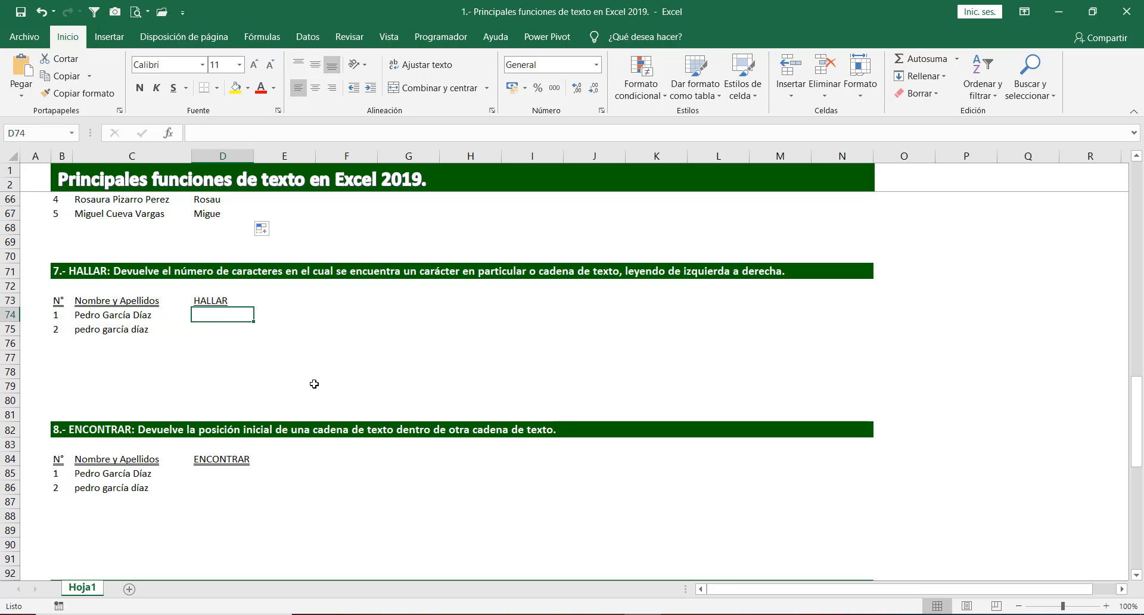
type("=")
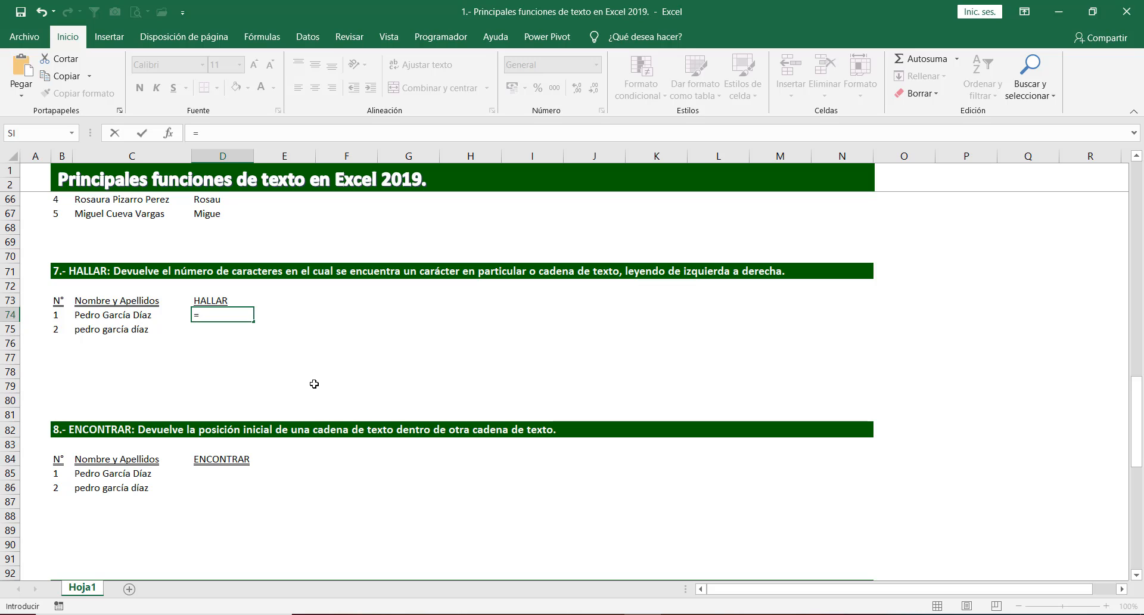
type("H")
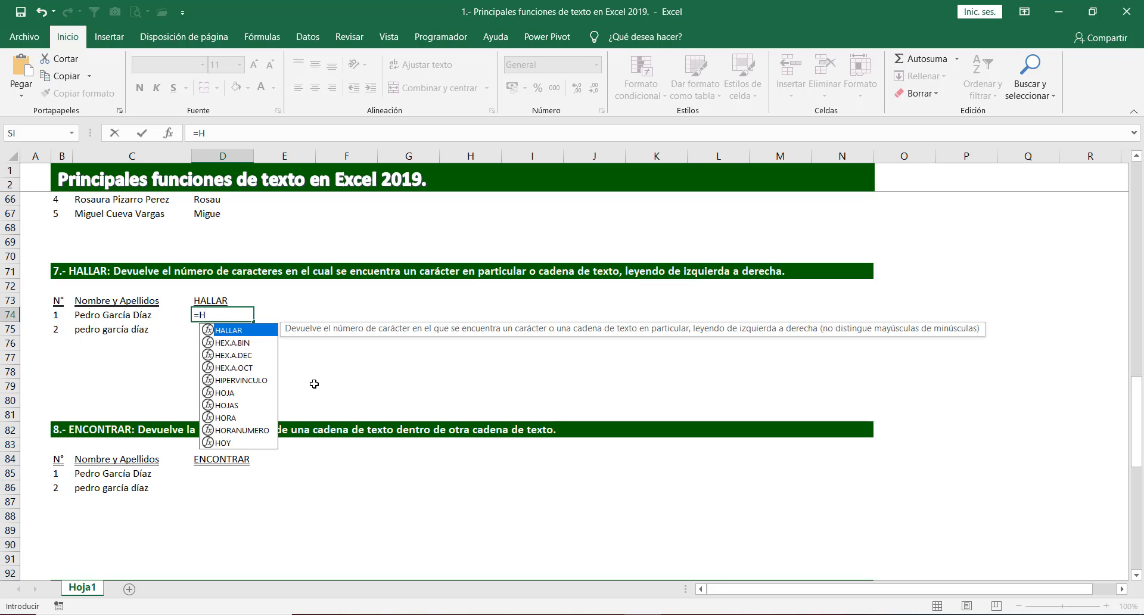
type("ALL")
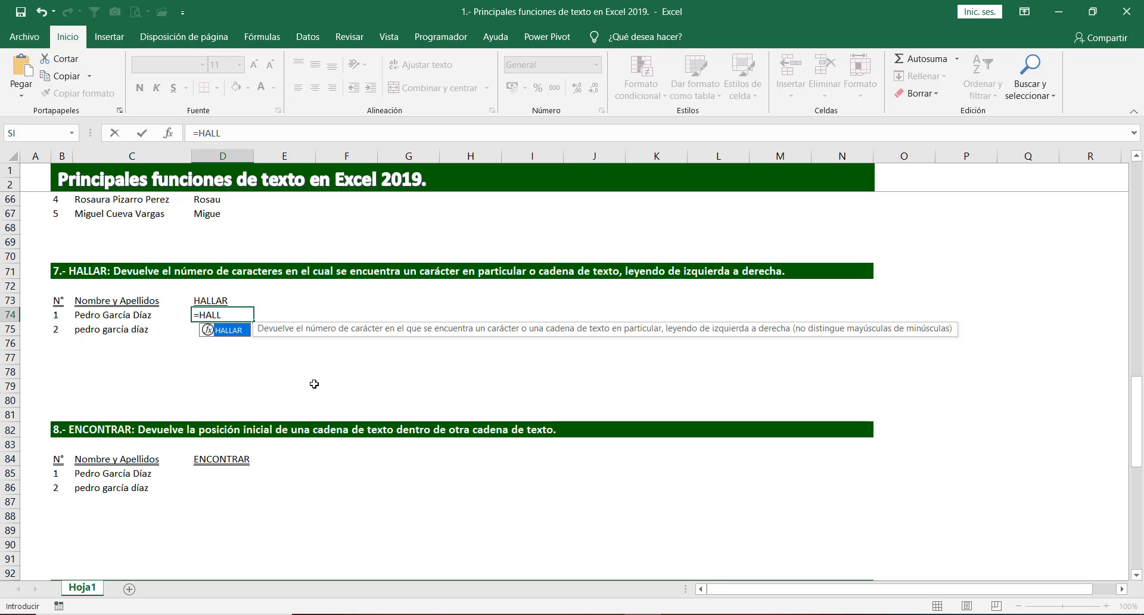
key("Tab")
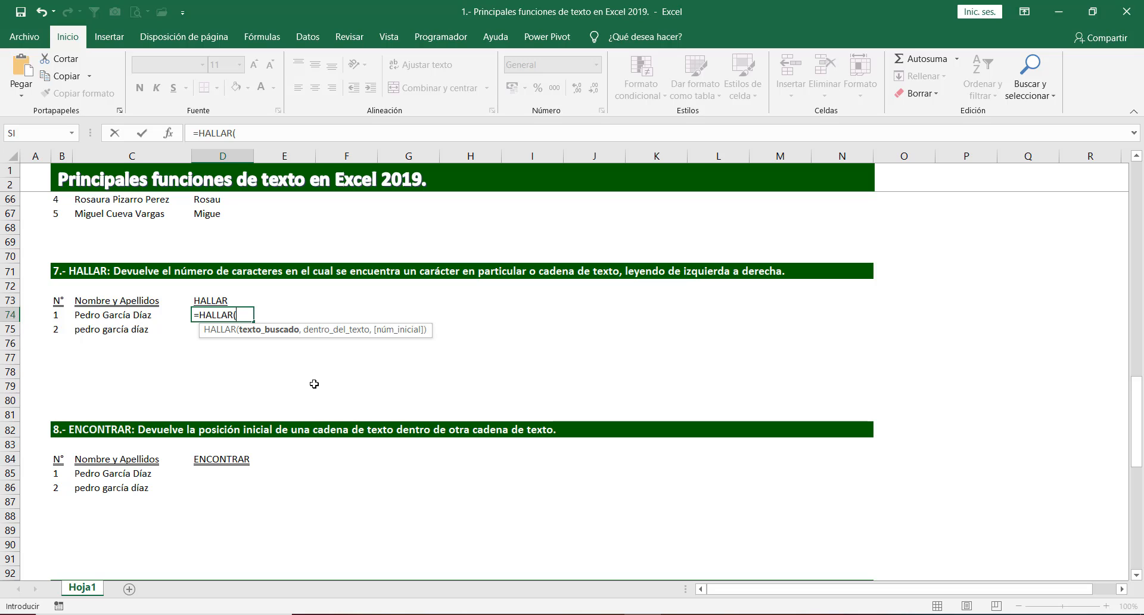
left_click(126, 317)
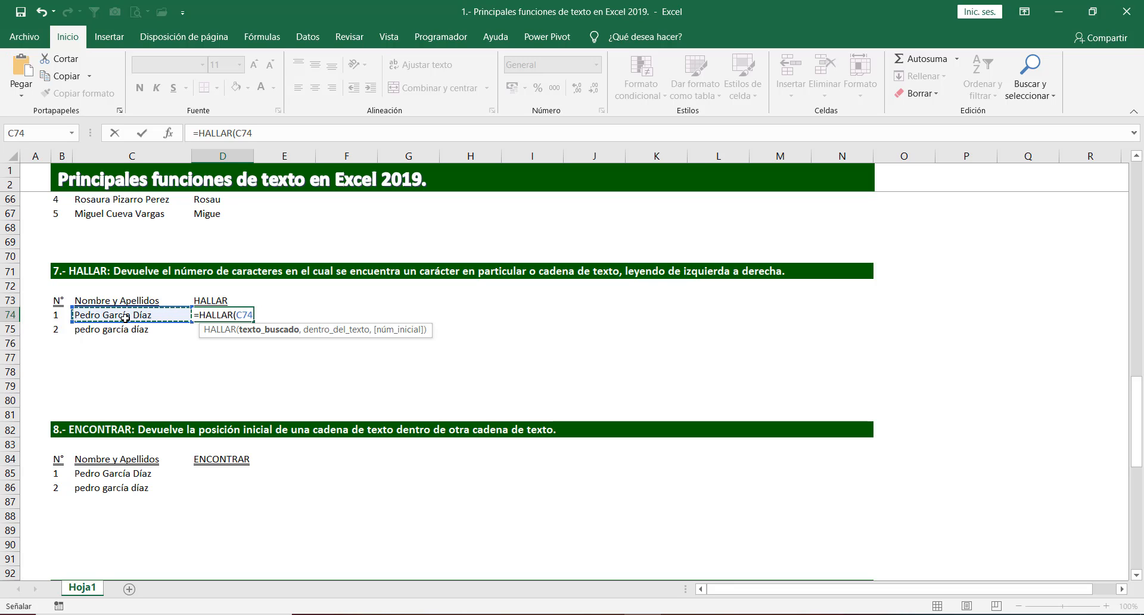
type(",")
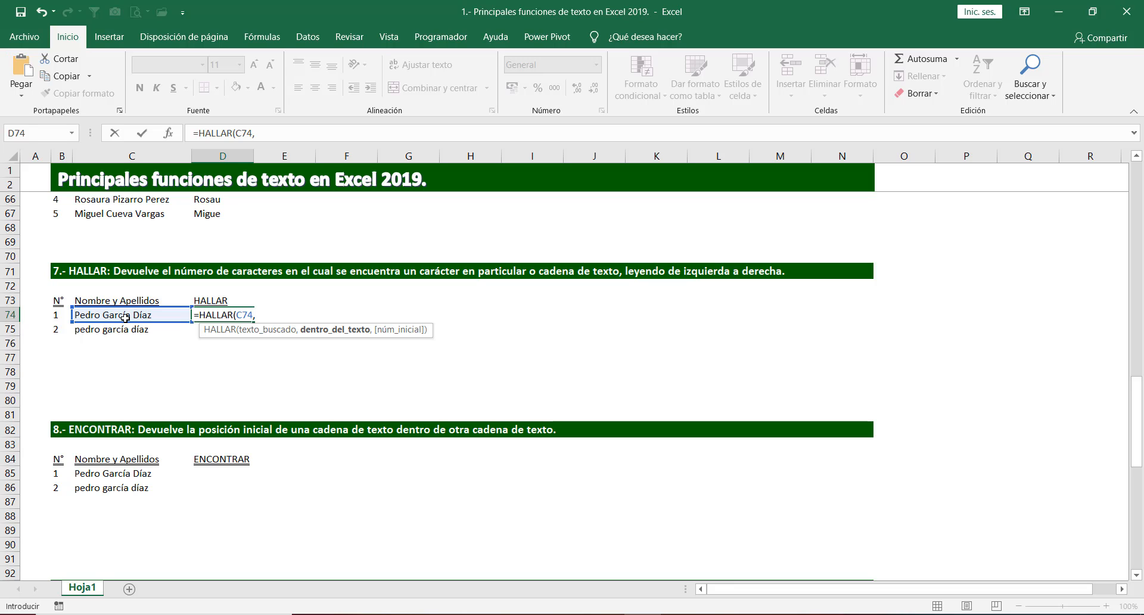
key("BackSpace")
key("BackSpace")
key("BackSpace")
key("BackSpace")
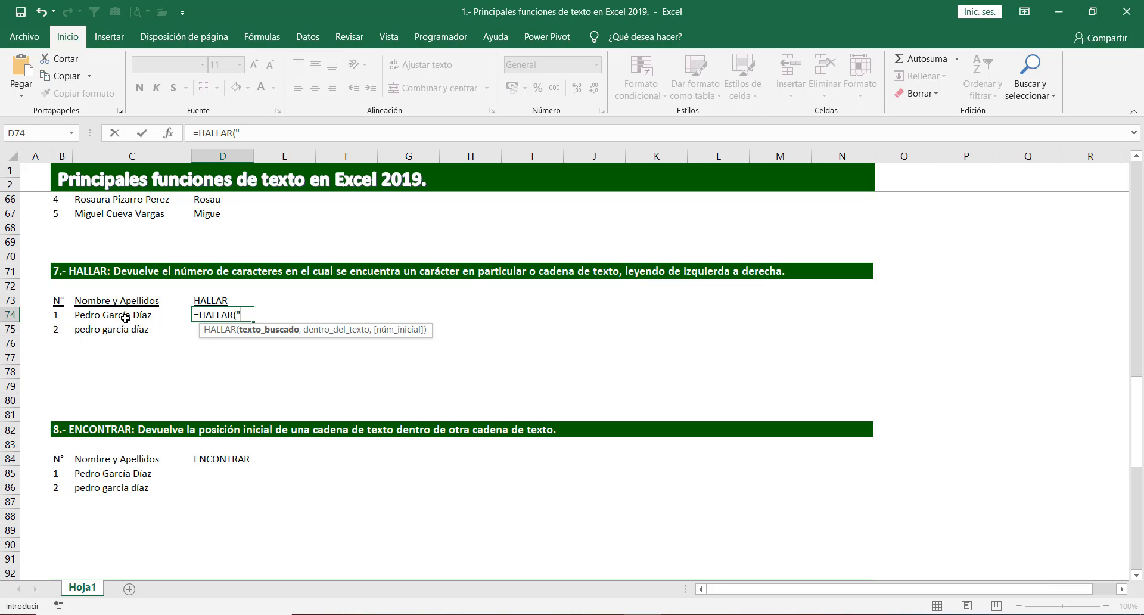
Complete the formula in D74 as =HALLAR("G",C74,1) to find the letter G starting from the first character.
type("\"G\",")
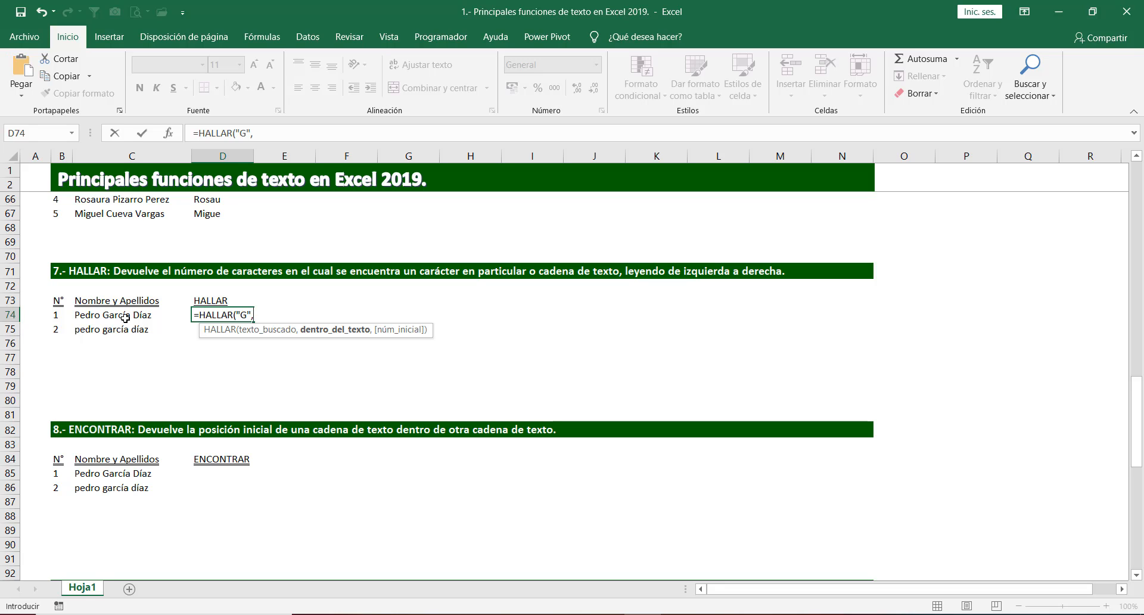
left_click(125, 318)
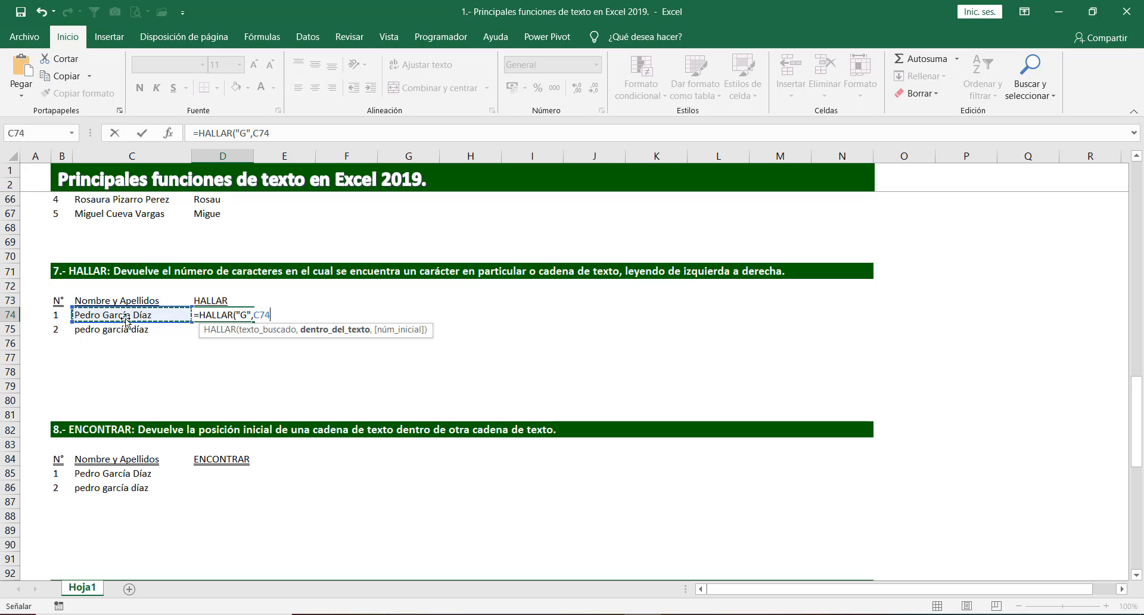
type(",")
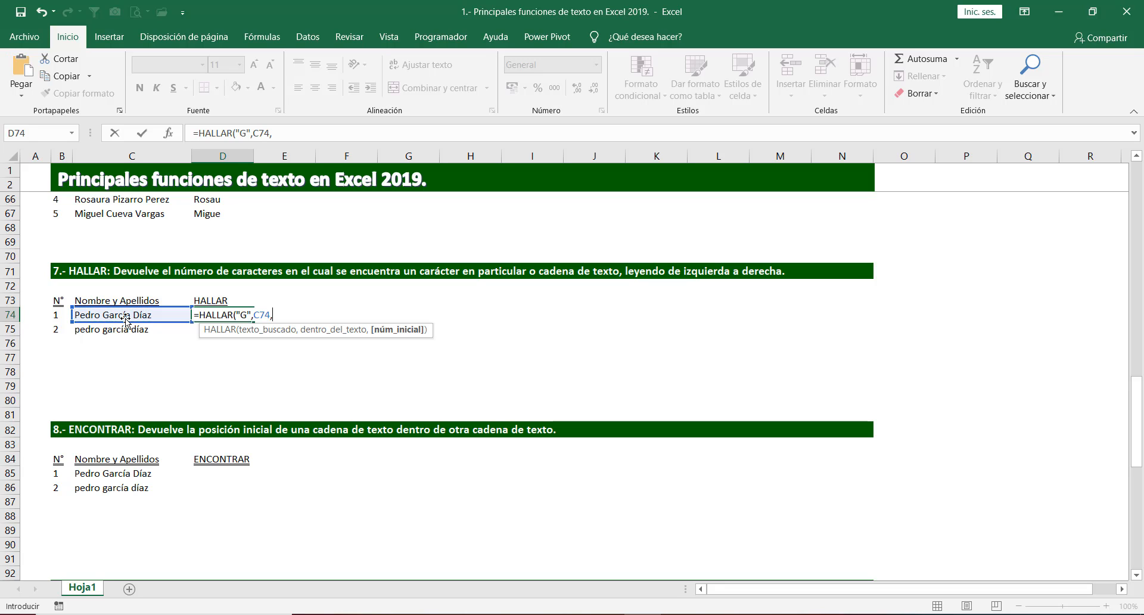
type("1)")
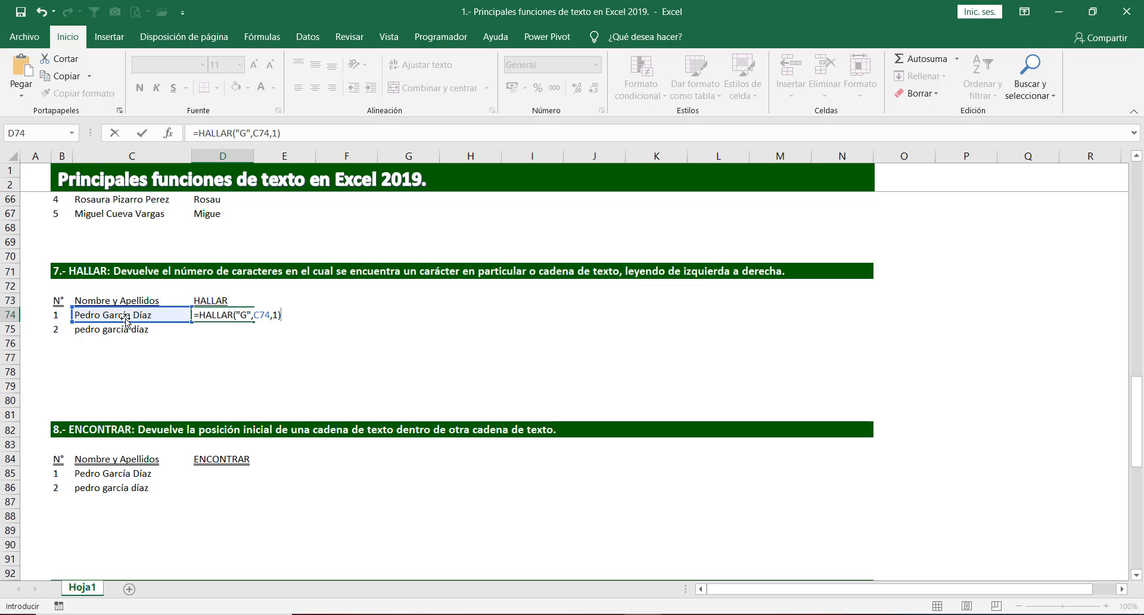
key("Return")
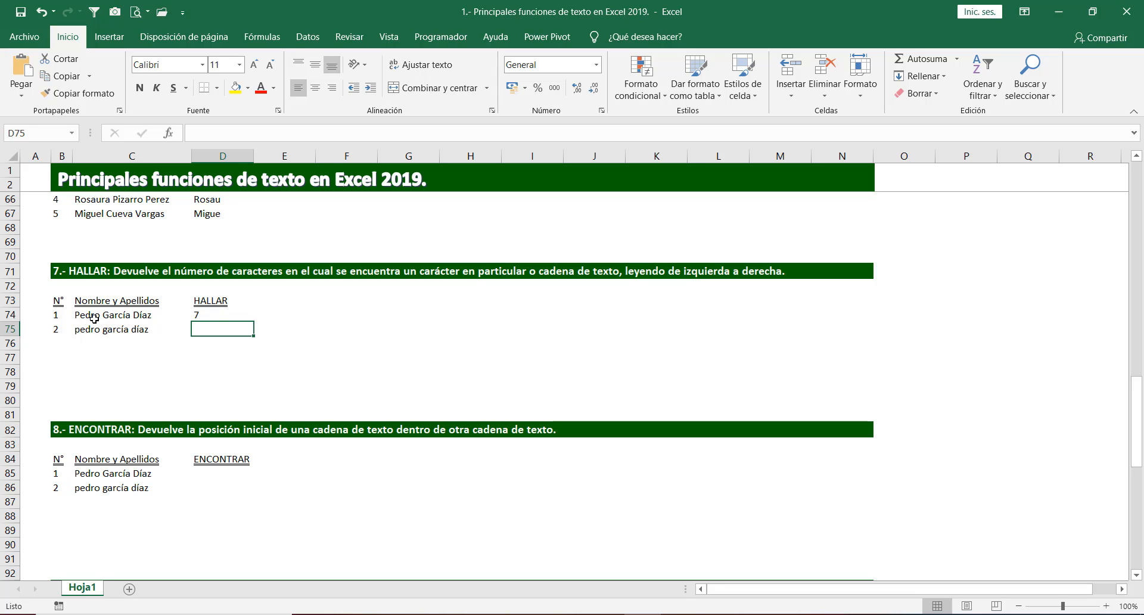
Fill the HALLAR formula from D74 down to D75 and review both formulas against the capitalized and lowercase names.
left_click(200, 315)
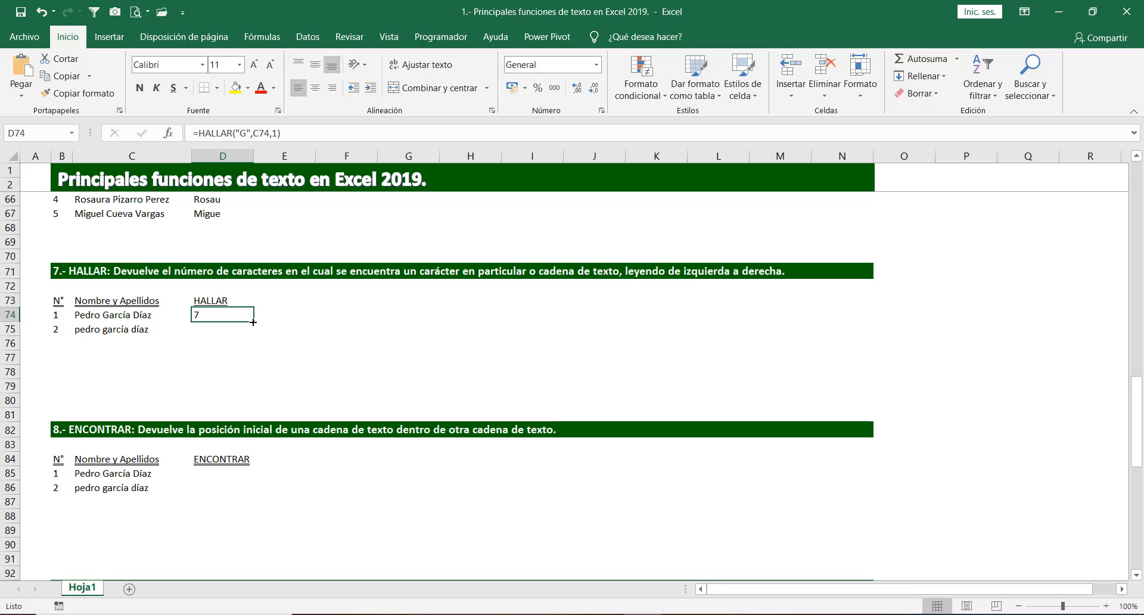
left_click_drag(253, 322, 251, 333)
left_click(328, 340)
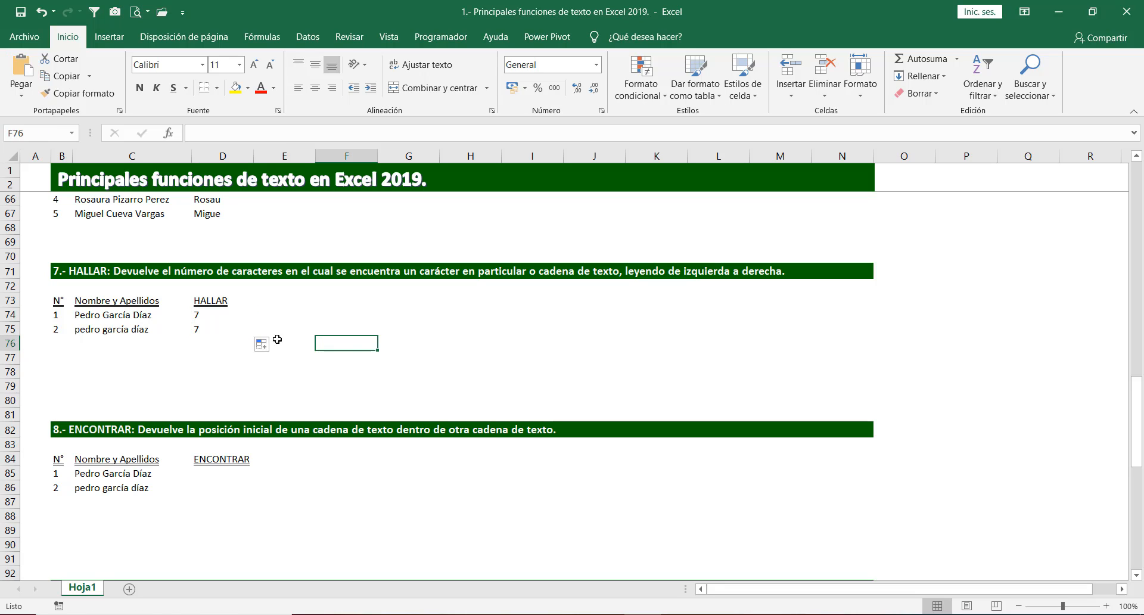
left_click(212, 328)
left_click(211, 315)
left_click(214, 314)
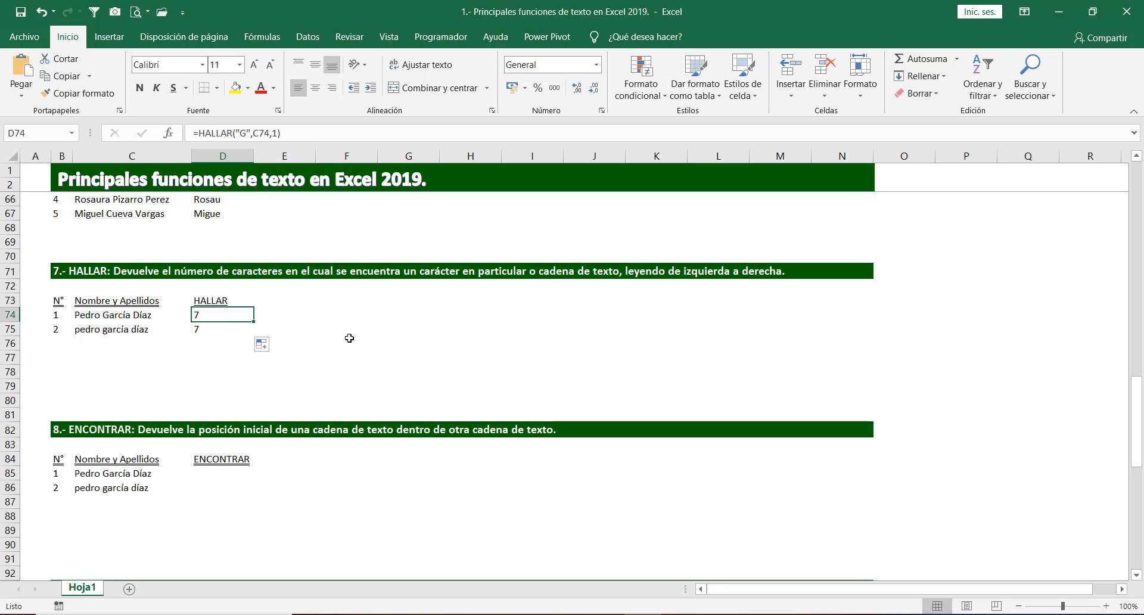
left_click(104, 332)
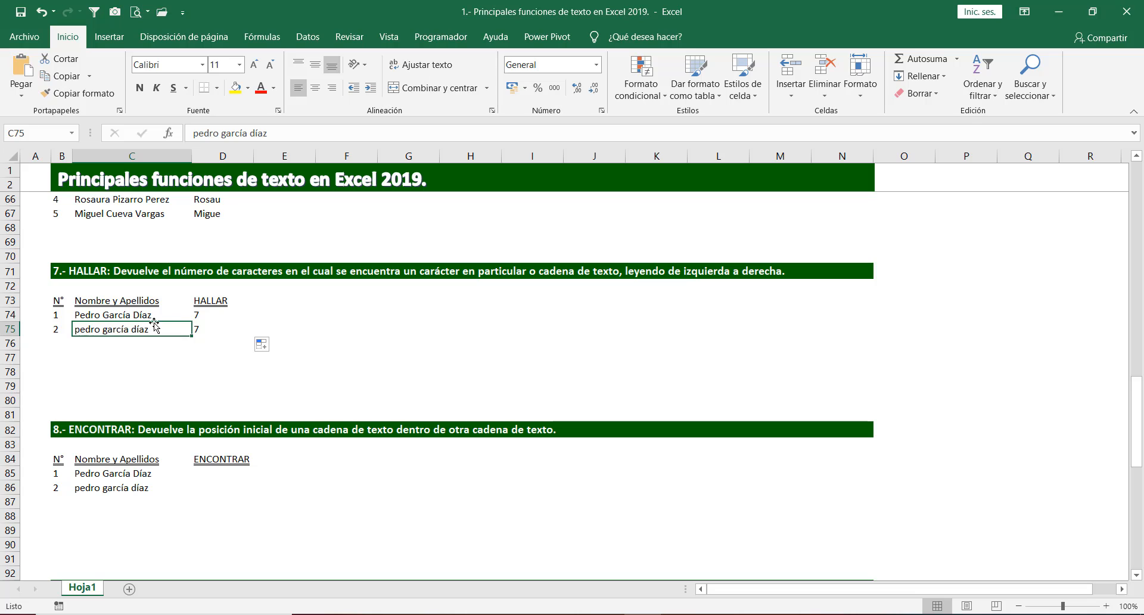
left_click(201, 328)
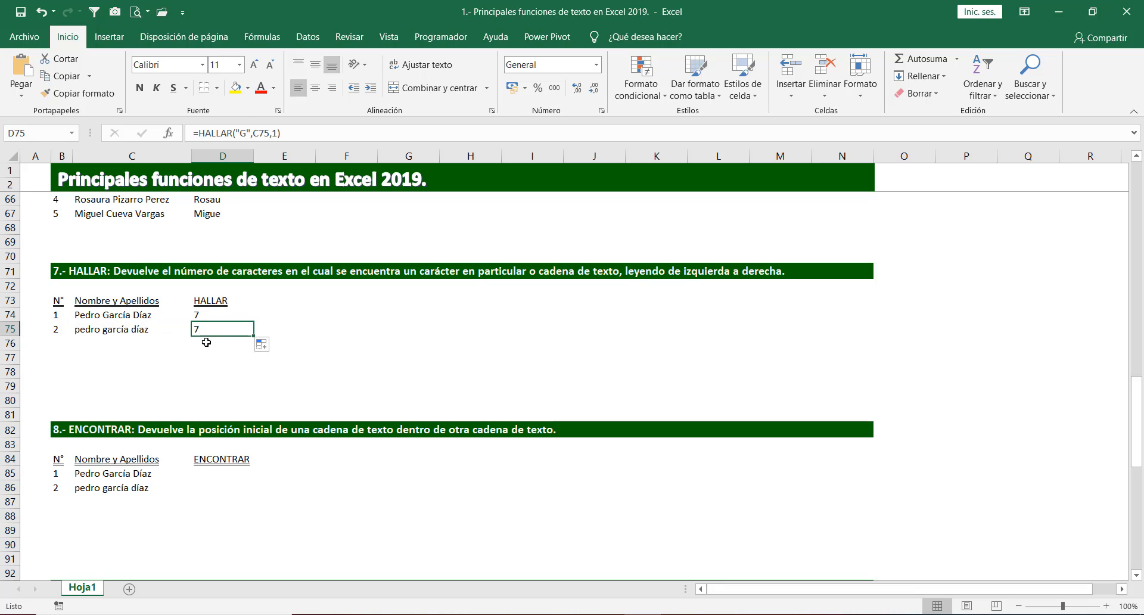
scroll(208, 418, "down", 1)
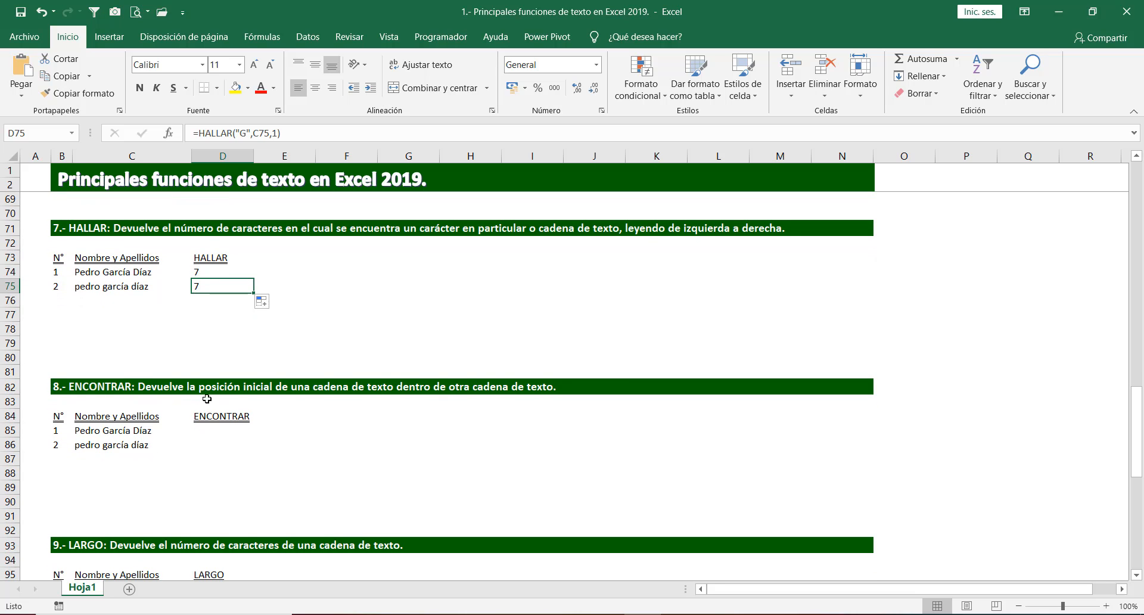
Enter =ENCONTRAR("G",C85,1) in cell D85 to find the capital G in the first name of section 8.
scroll(207, 417, "up", 1)
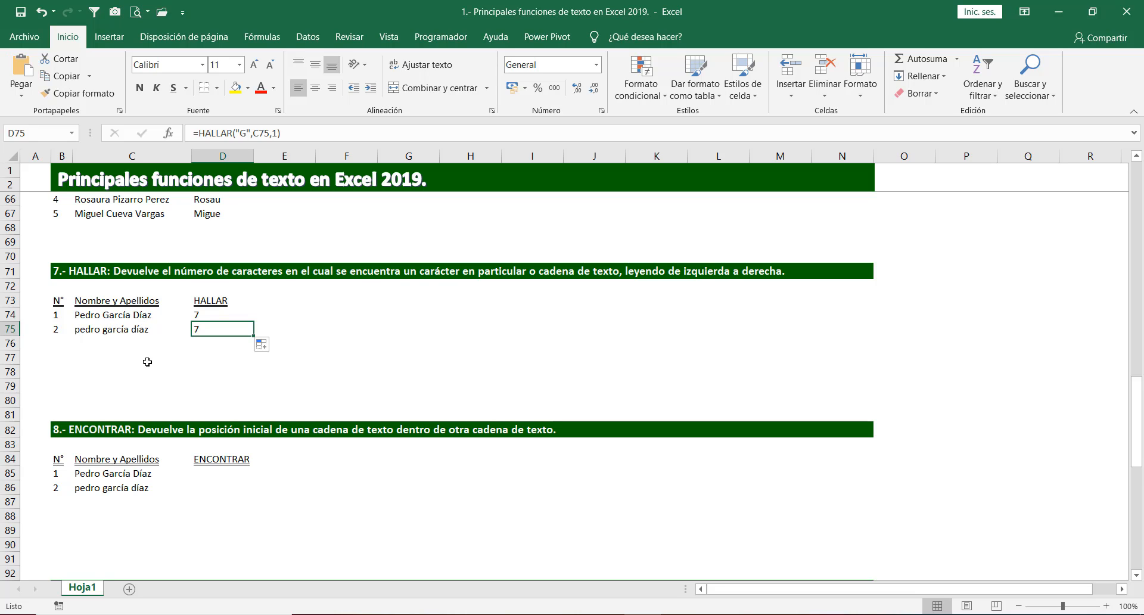
scroll(146, 375, "down", 1)
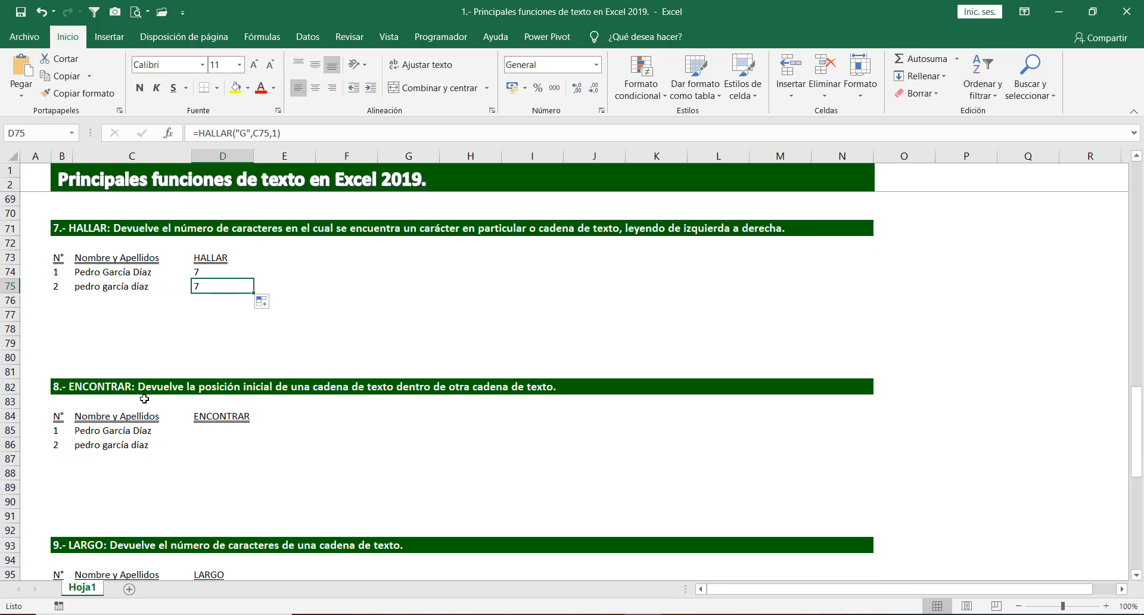
left_click(216, 435)
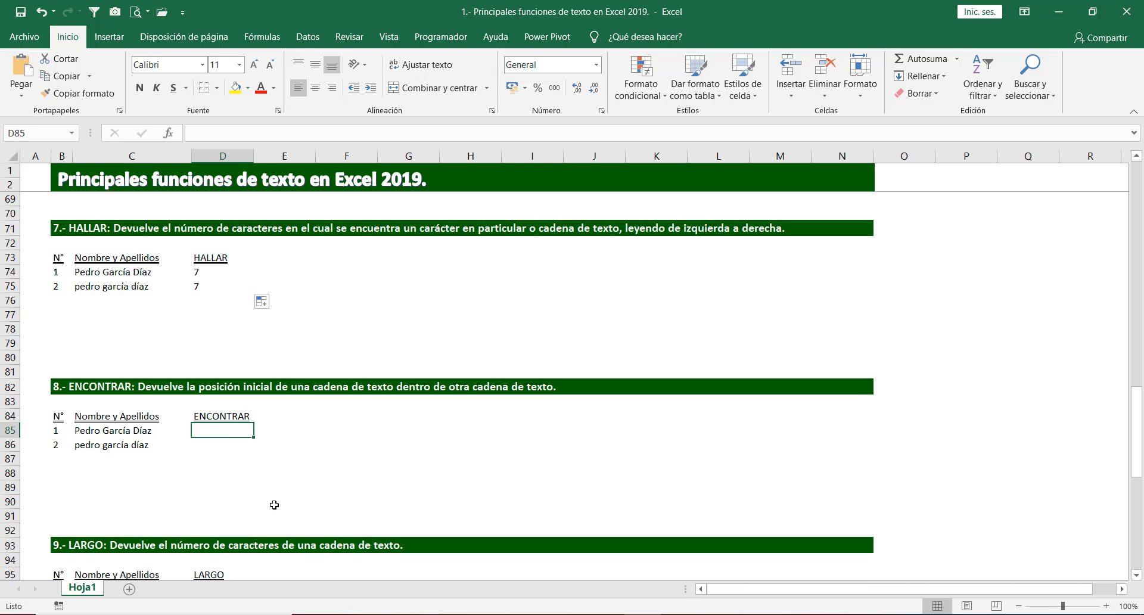
type("=ENC")
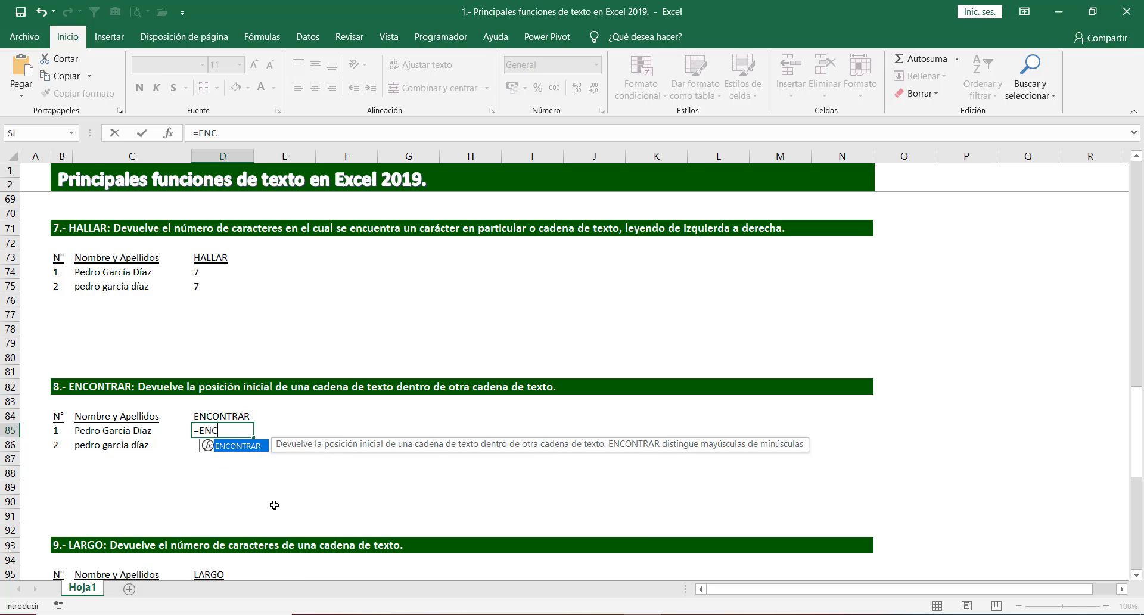
key("Tab")
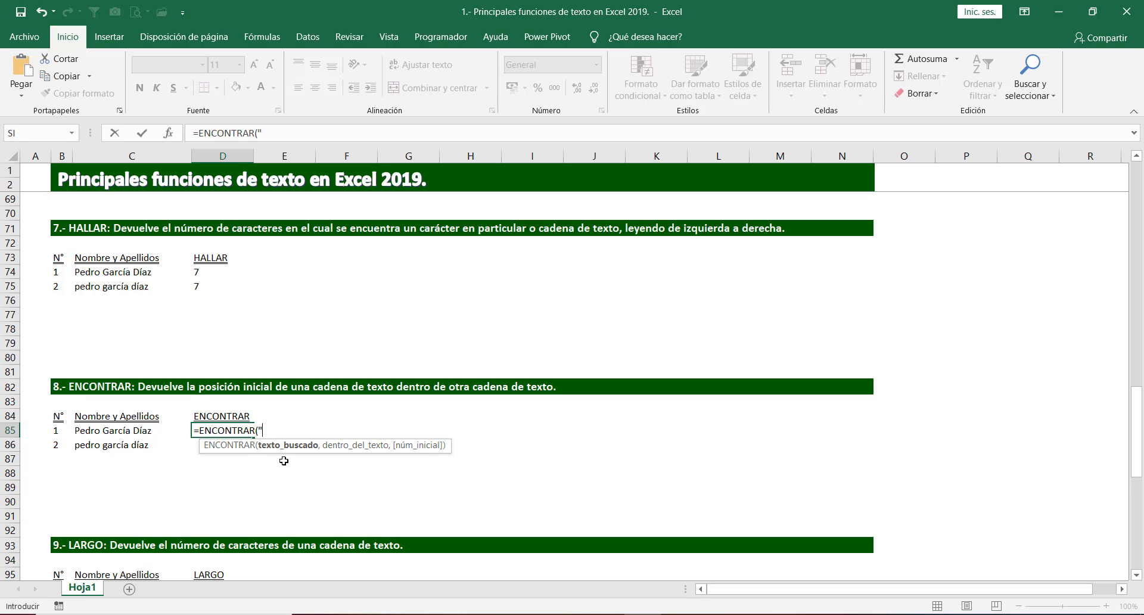
type("G\",")
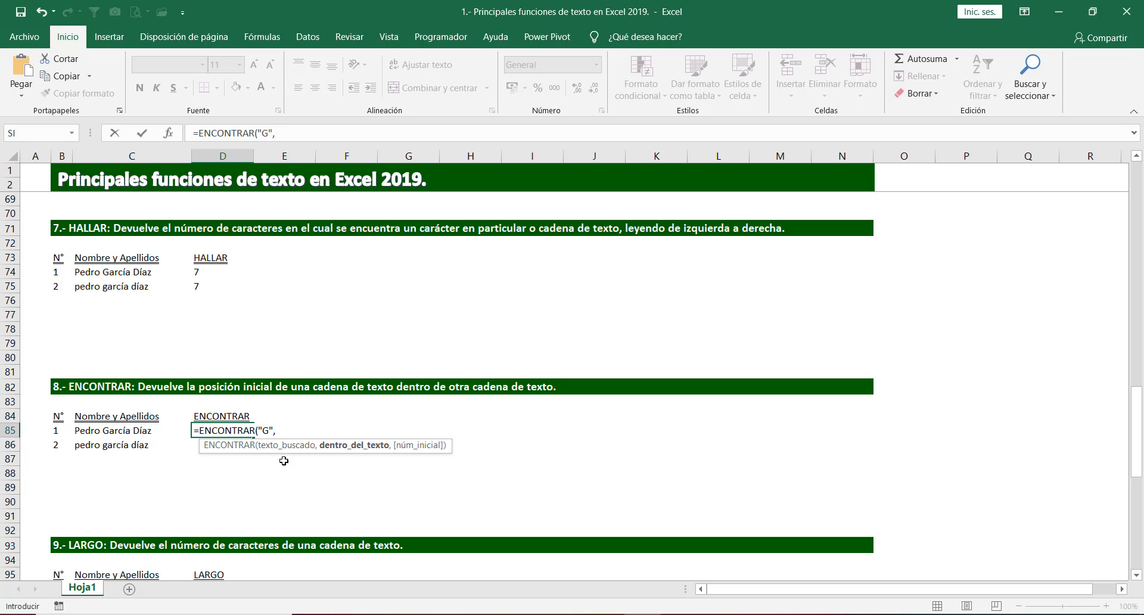
left_click(138, 431)
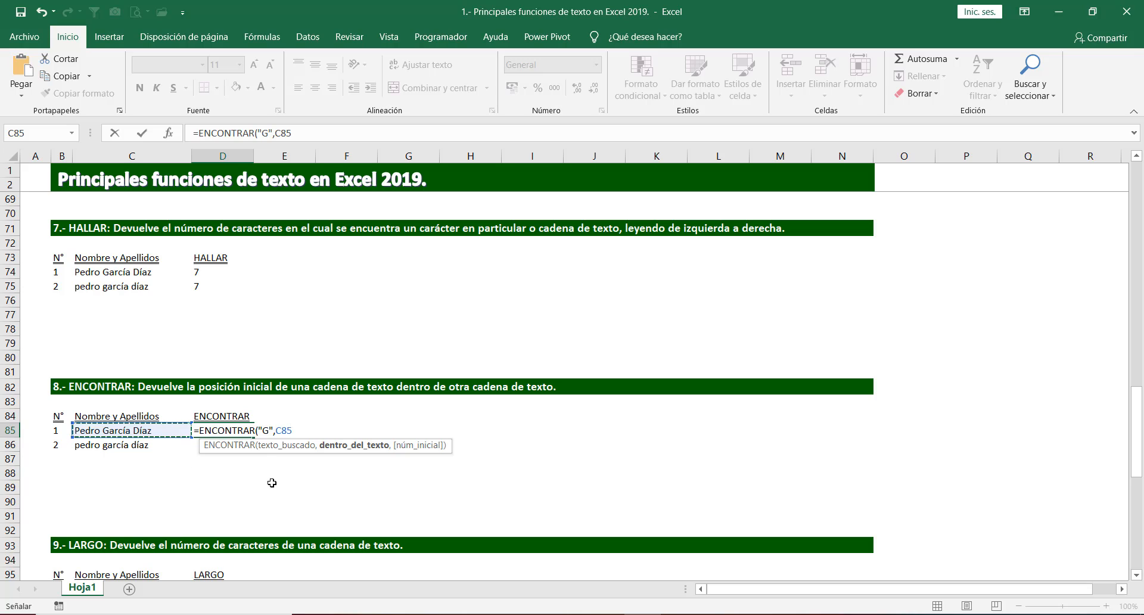
type(",")
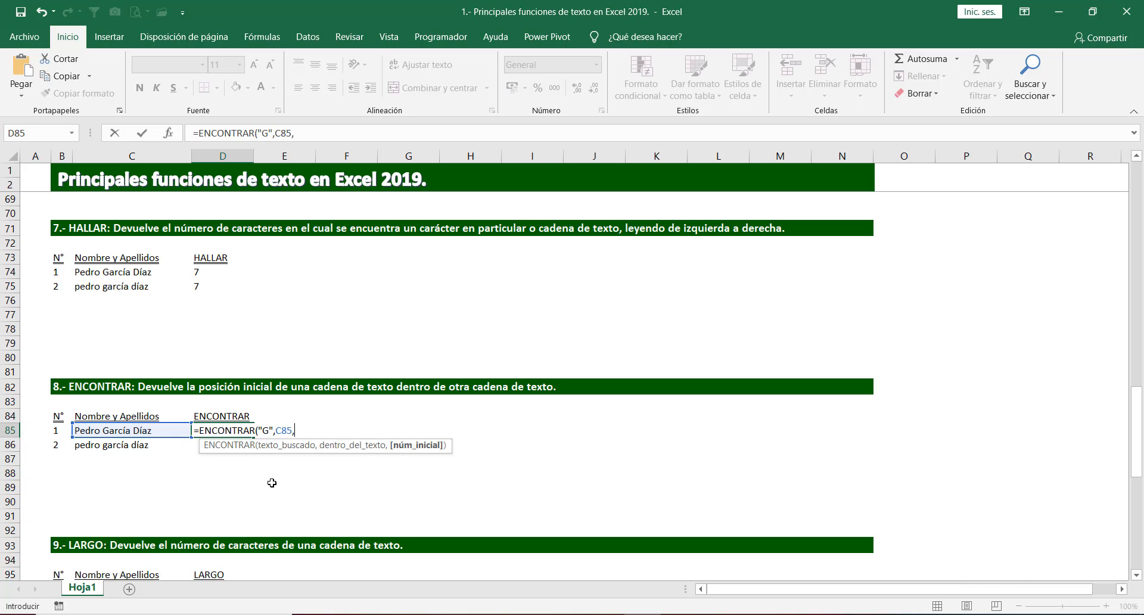
type("1)")
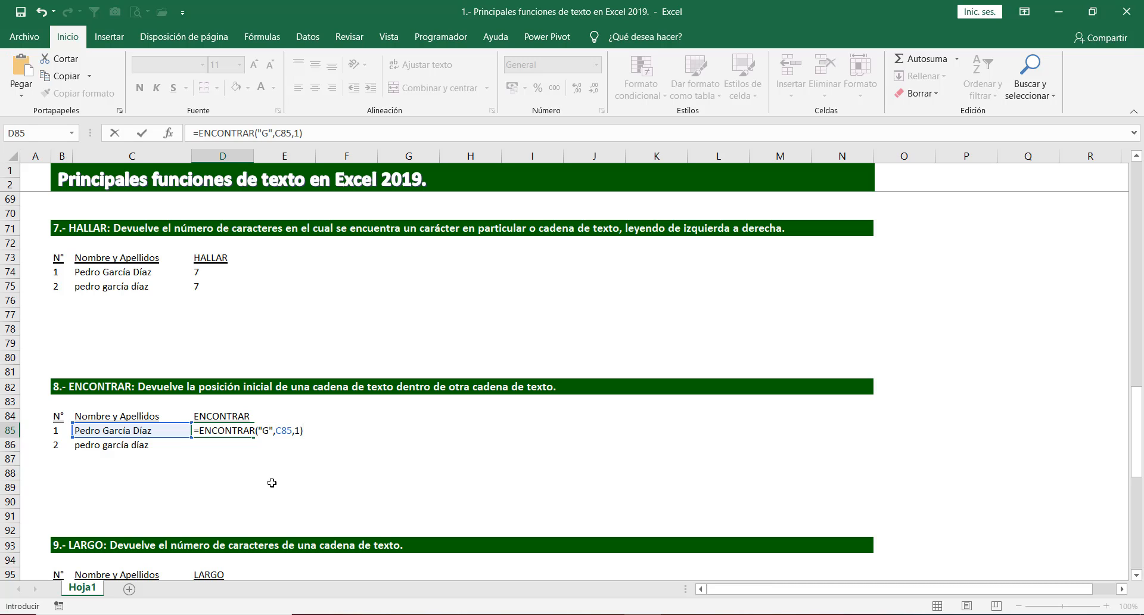
key("Return")
Fill the ENCONTRAR formula from D85 down to D86 and compare the copied formula with the lowercase name in C86.
left_click(218, 428)
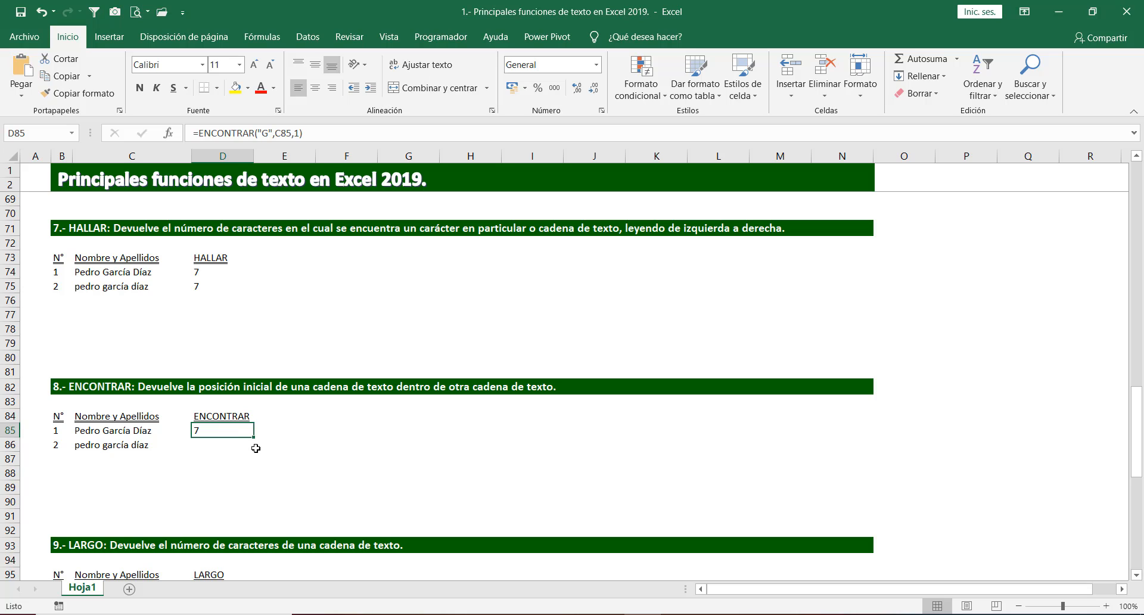
left_click_drag(254, 438, 254, 448)
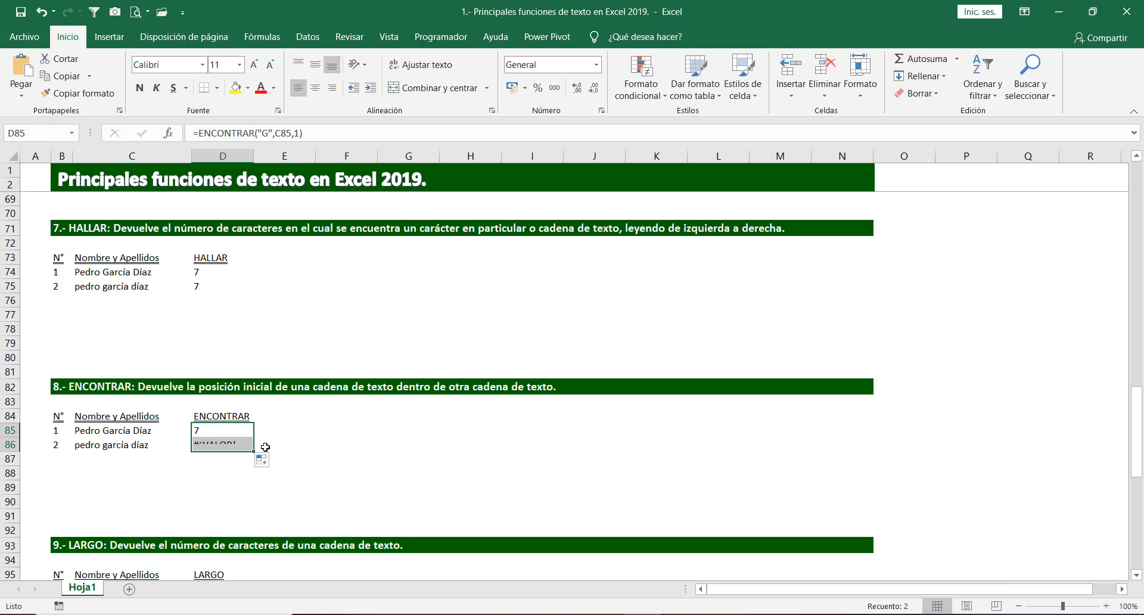
left_click(328, 449)
left_click(230, 445)
left_click(445, 468)
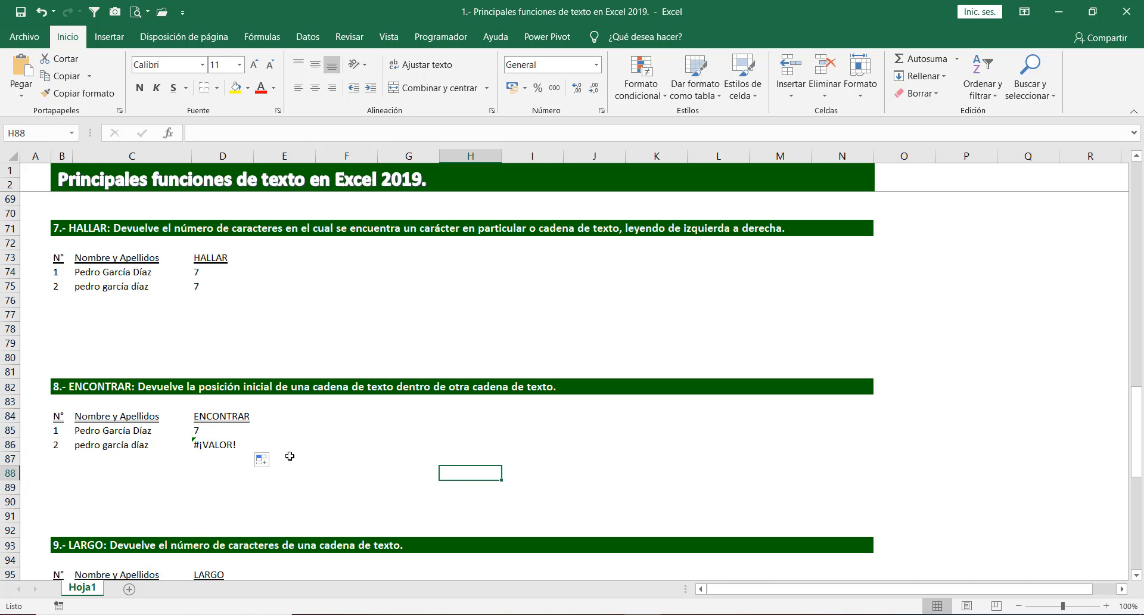
left_click(210, 447)
left_click(398, 457)
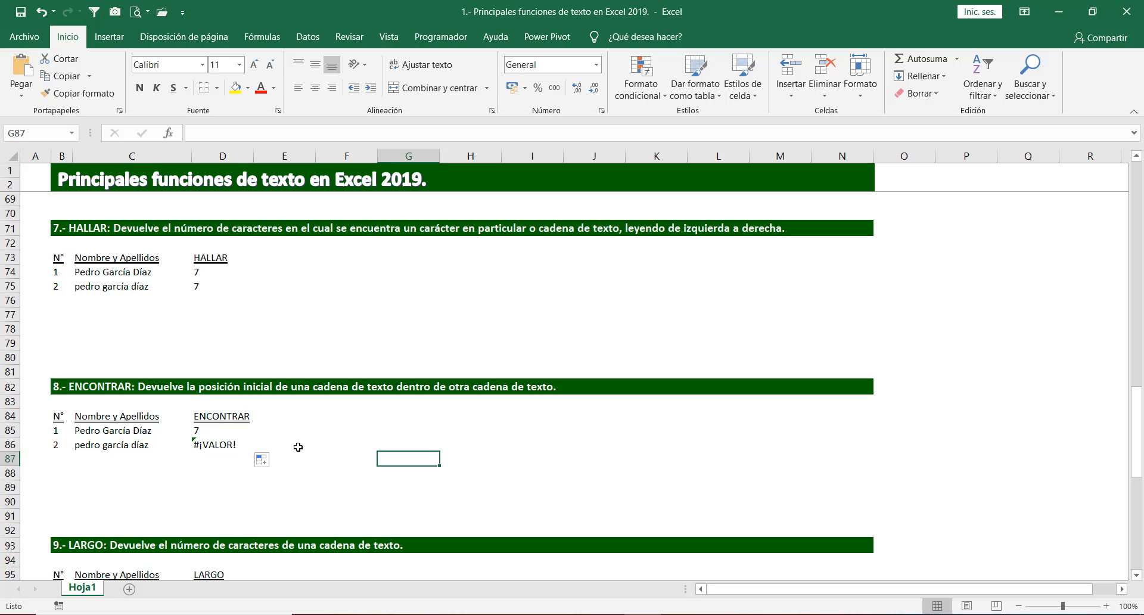
left_click(100, 443)
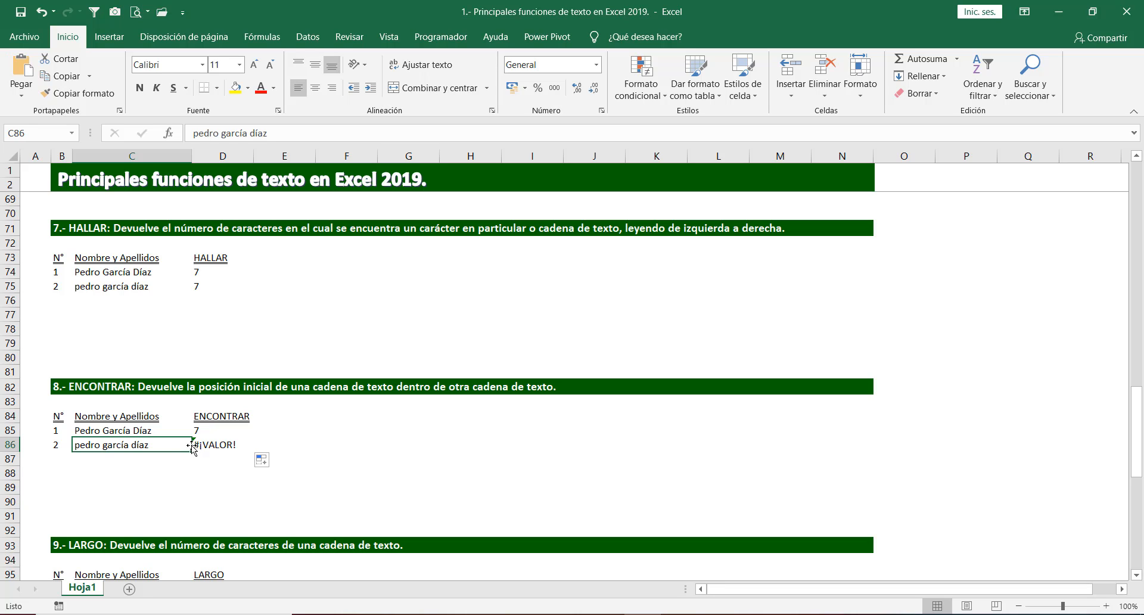
left_click(216, 444)
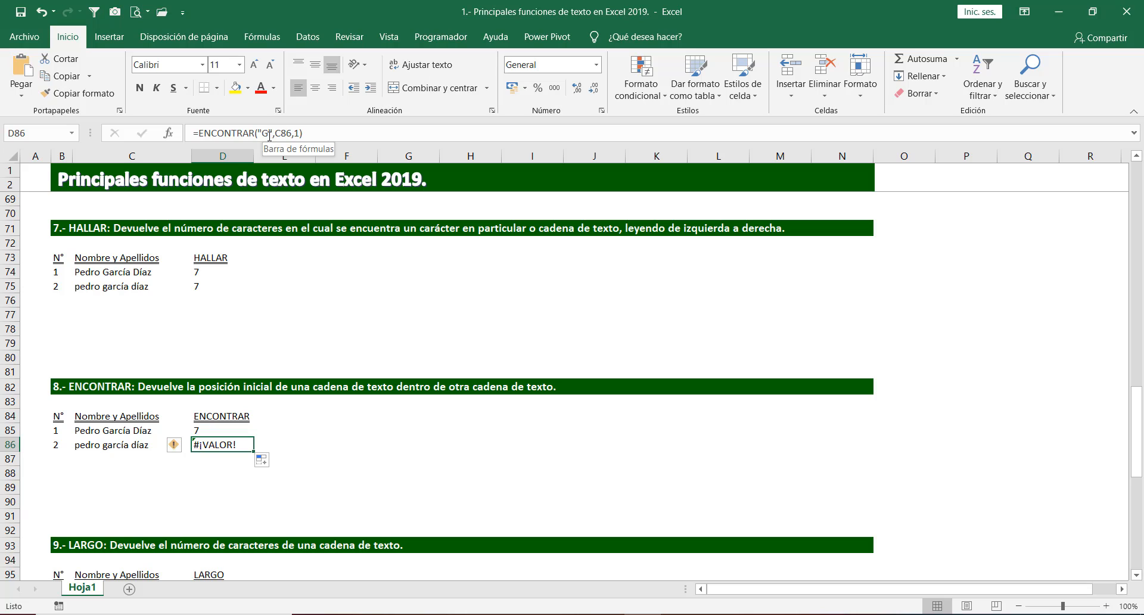
left_click(365, 459)
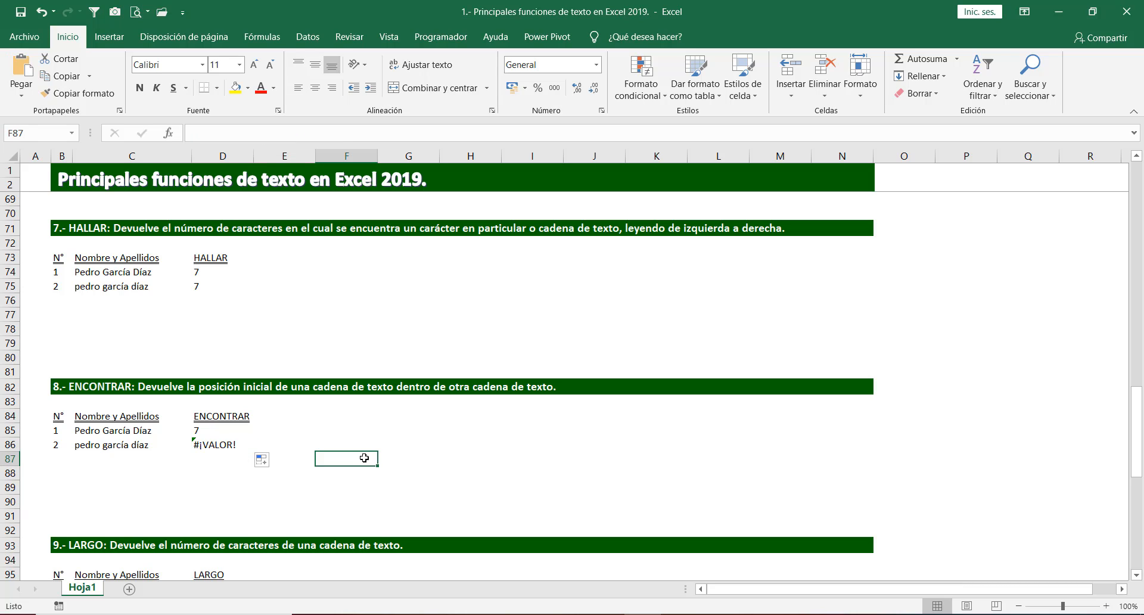
left_click(226, 448)
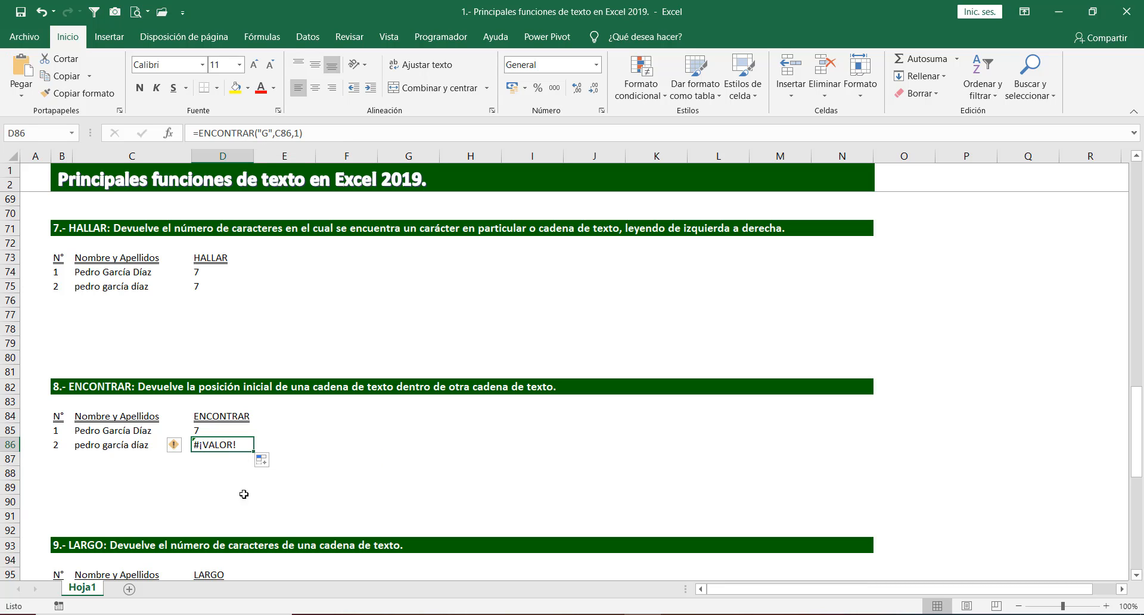
Try replacing the initial d of the last surname in C86 with a capital G to test the ENCONTRAR formula.
left_click(106, 447)
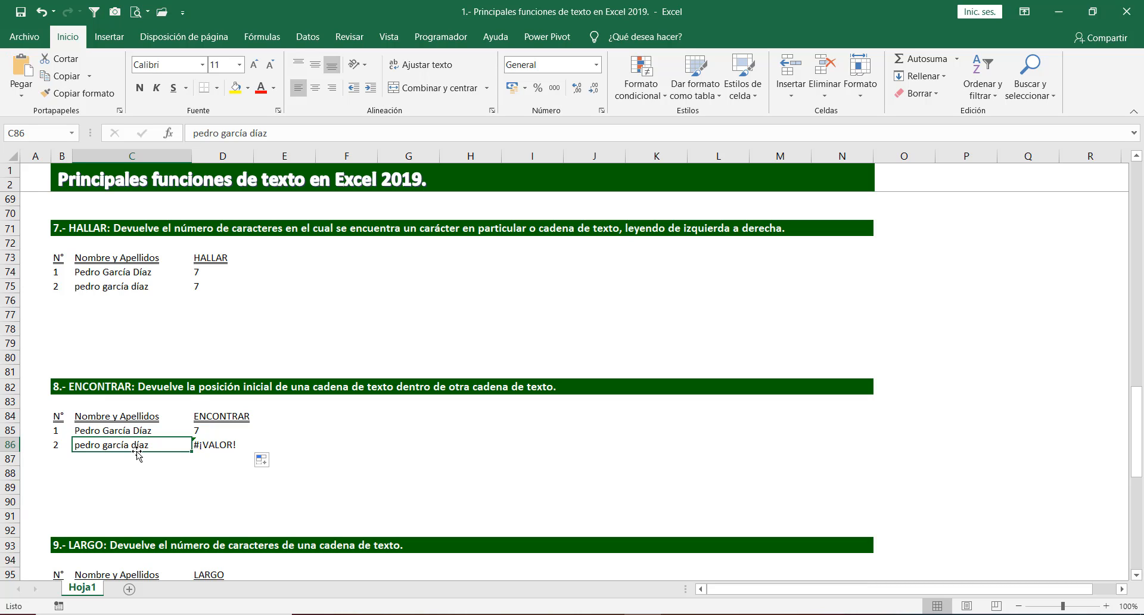
left_click(252, 132)
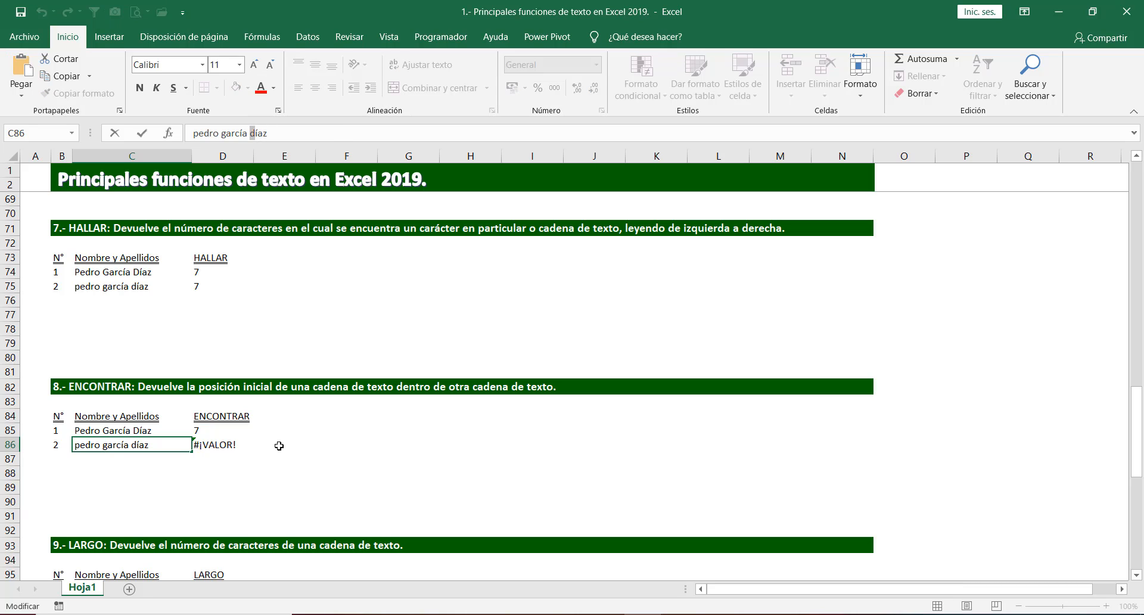
type("g")
key("BackSpace")
type("G")
key("Return")
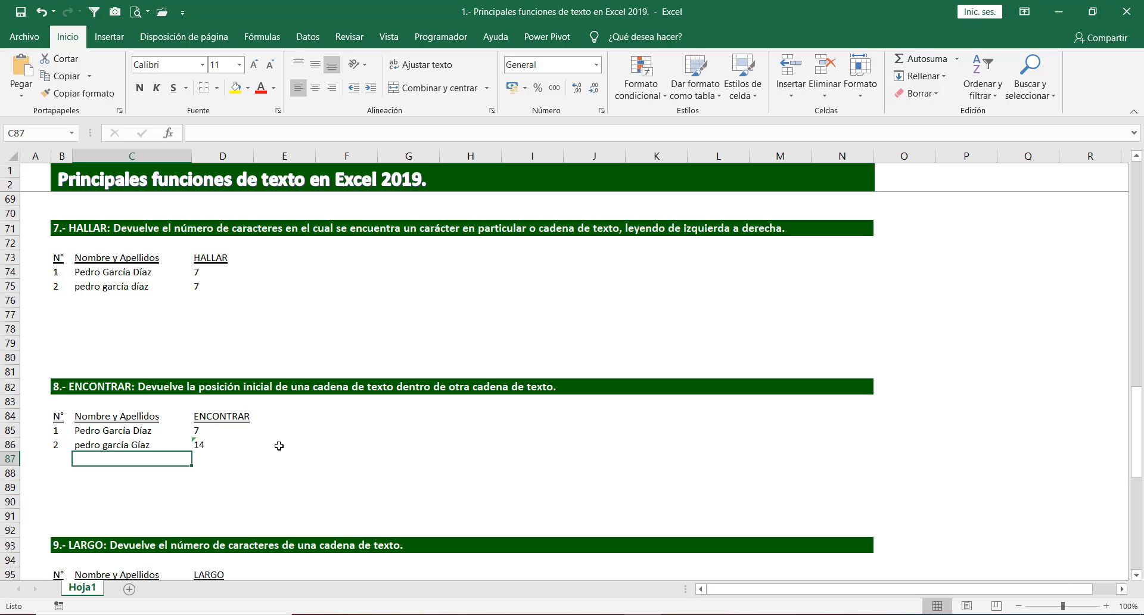
Undo the surname edit in C86.
left_click(149, 446)
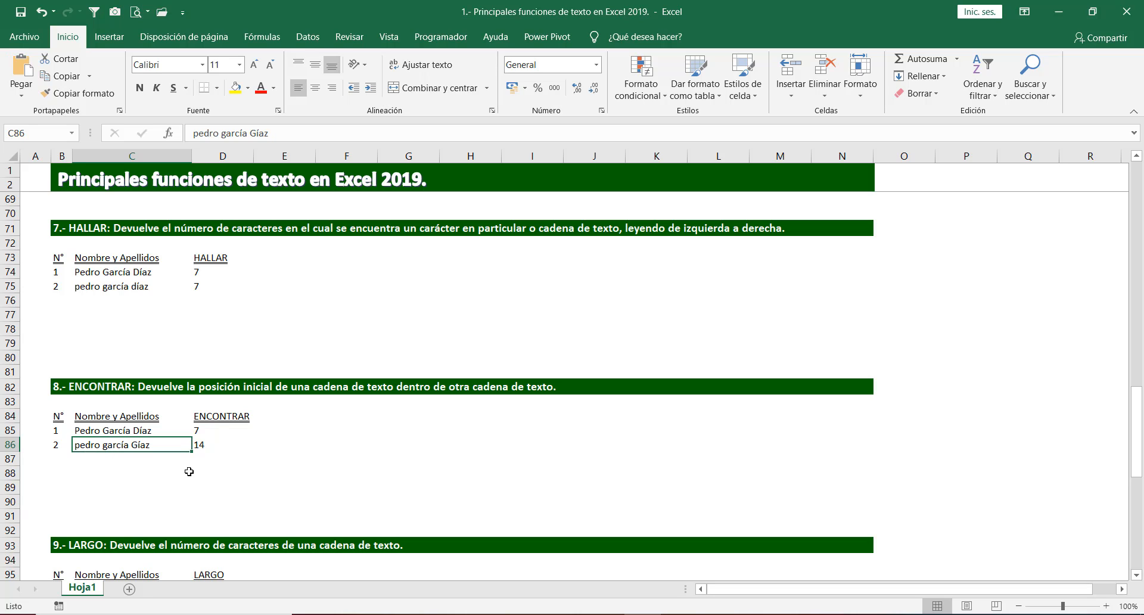
key("ctrl+z")
left_click(270, 463)
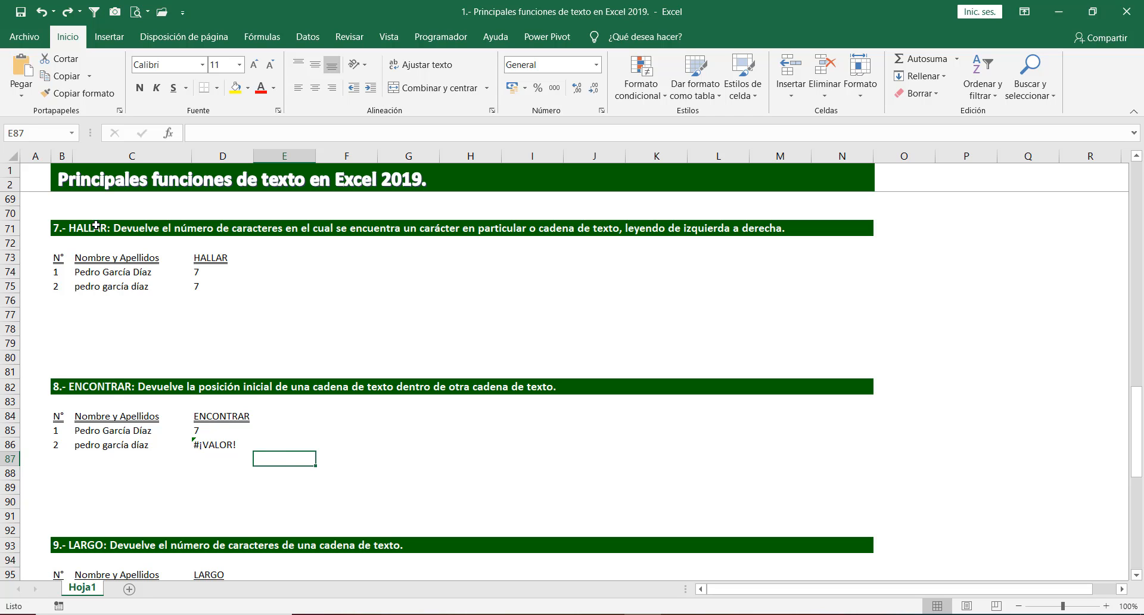
Enter =LARGO(C96) in cell D96 of section 9 to count the characters of the first name.
scroll(113, 387, "down", 6)
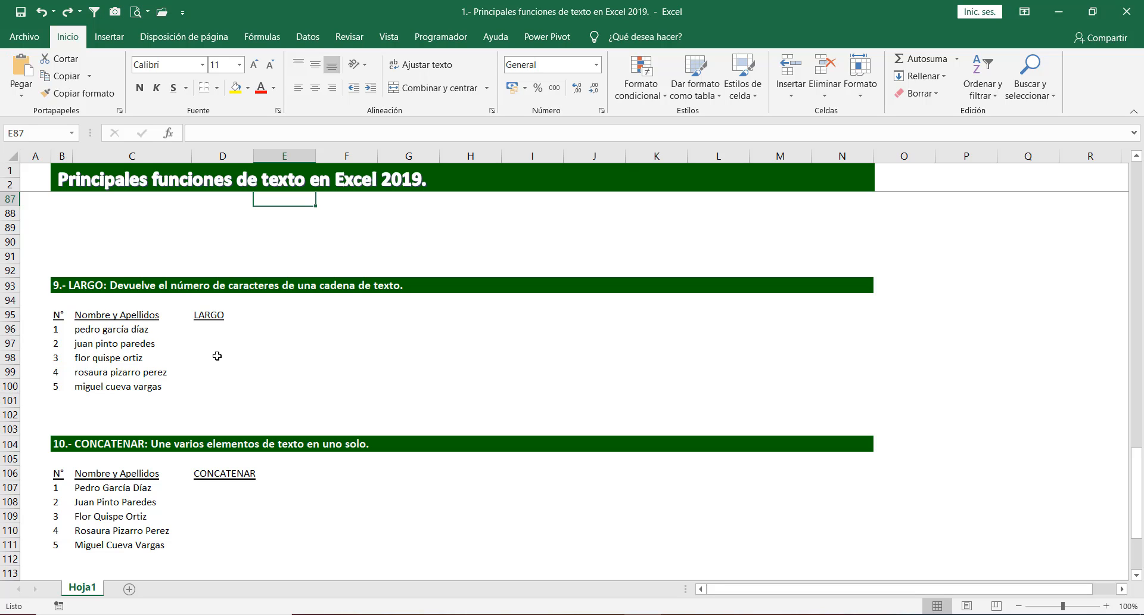
left_click(204, 330)
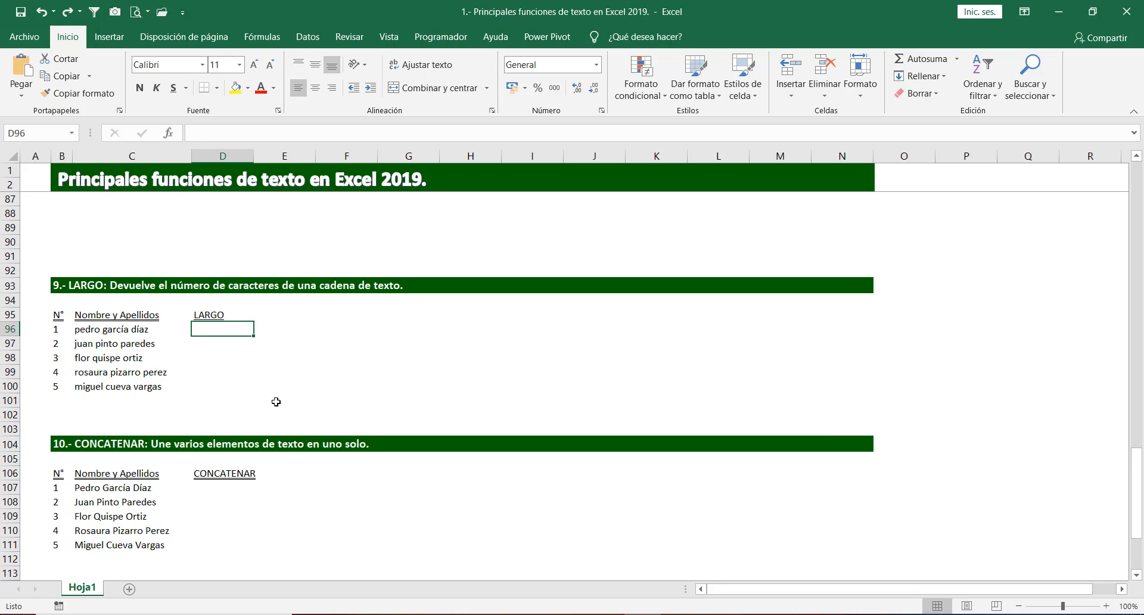
type("=LARGO(")
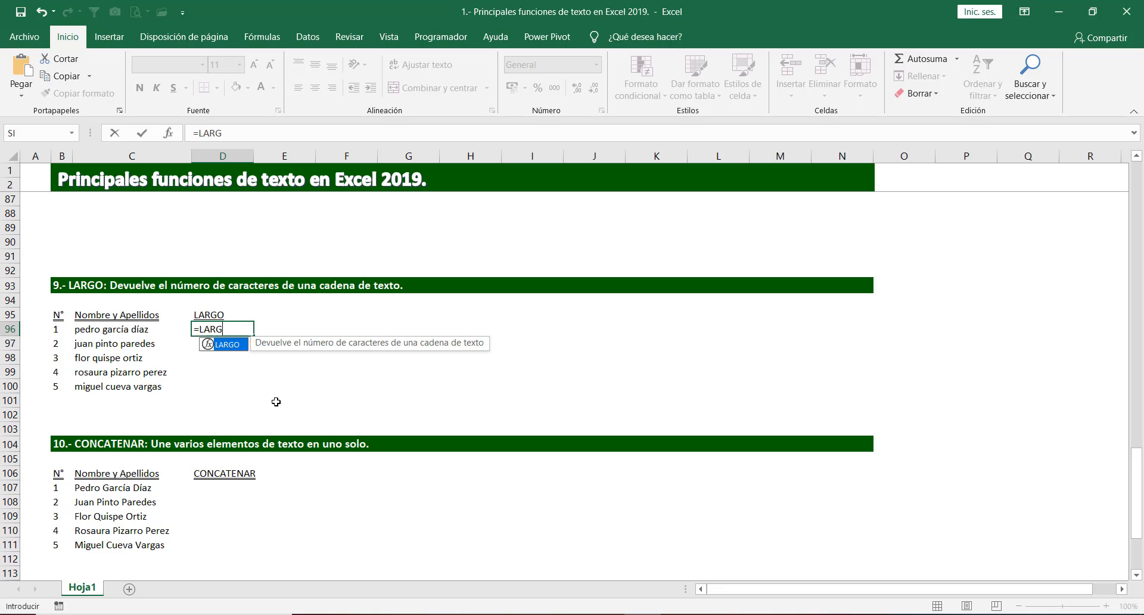
left_click(94, 331)
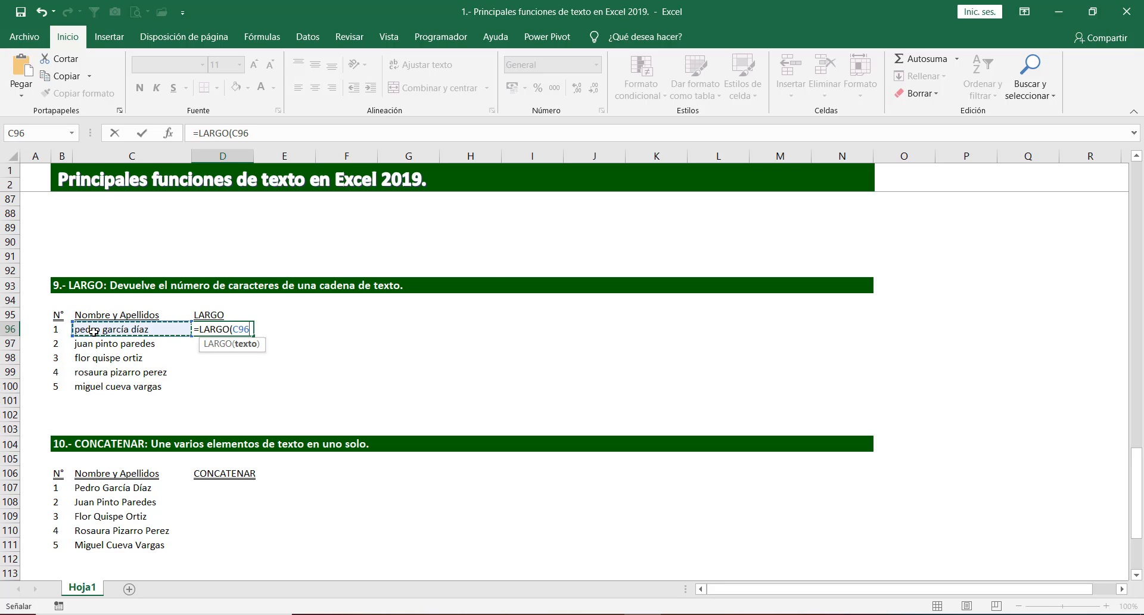
type(")")
key("Return")
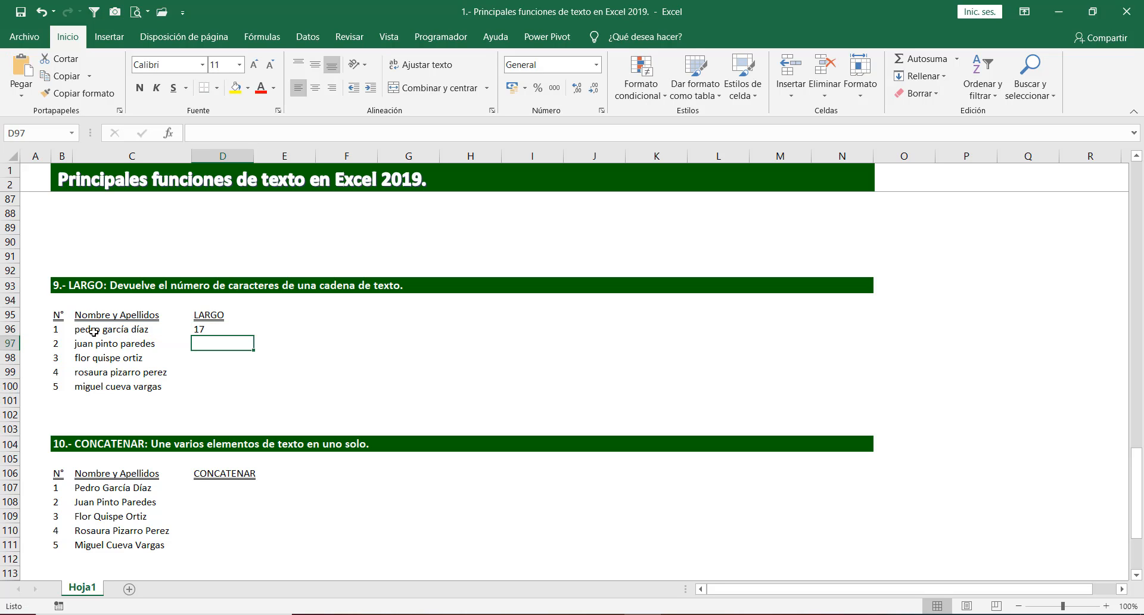
Fill the LARGO formula from D96 down to D100 and check the copied formulas in D97 and D99.
left_click(206, 329)
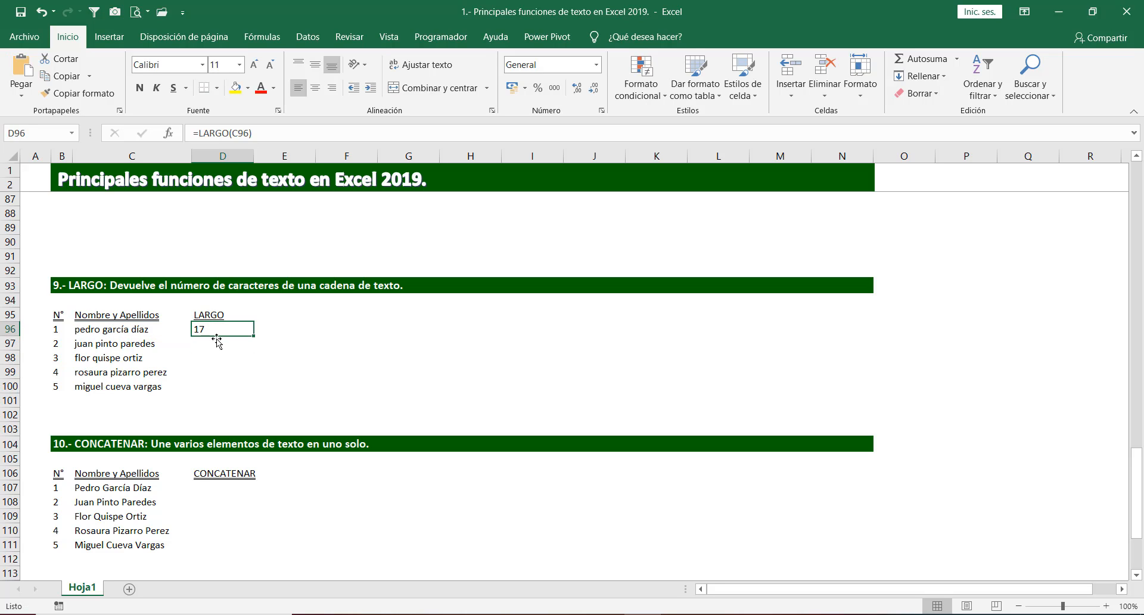
double_click(257, 338)
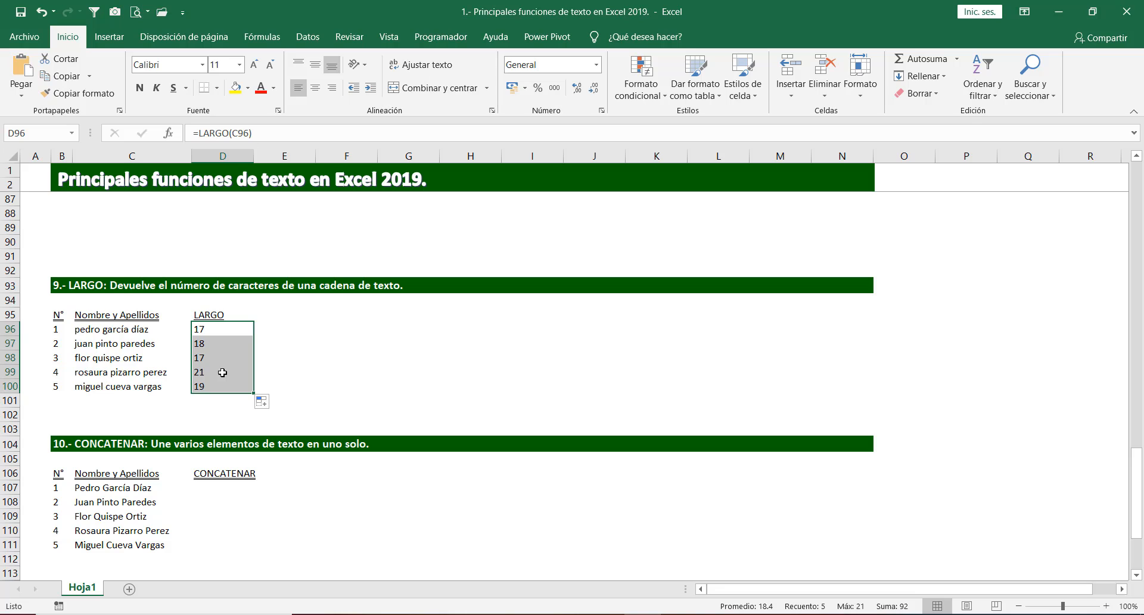
left_click(214, 344)
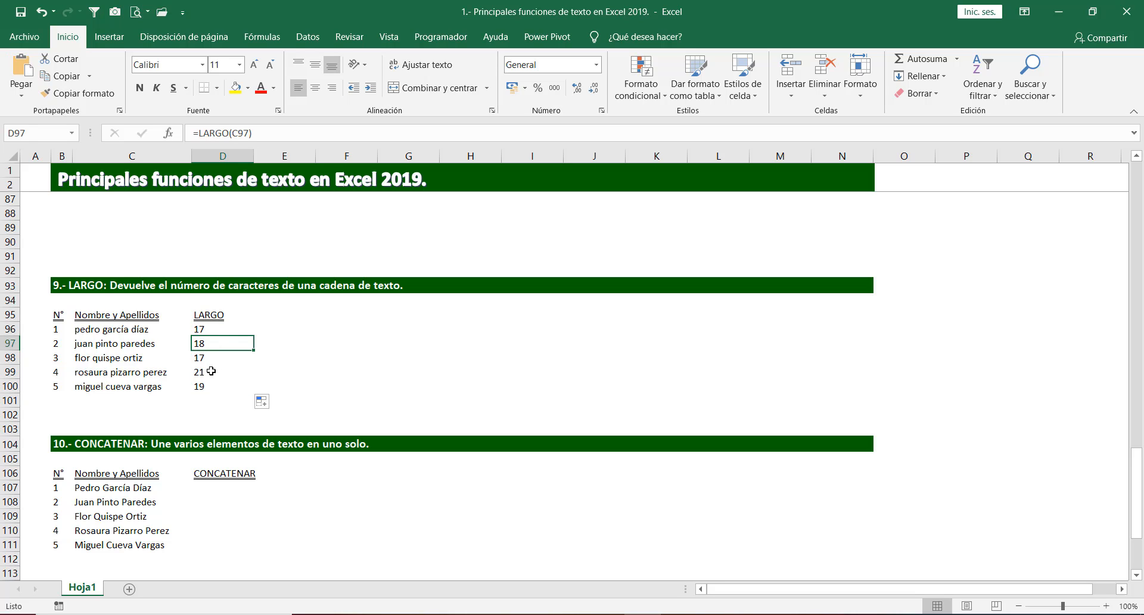
left_click(200, 376)
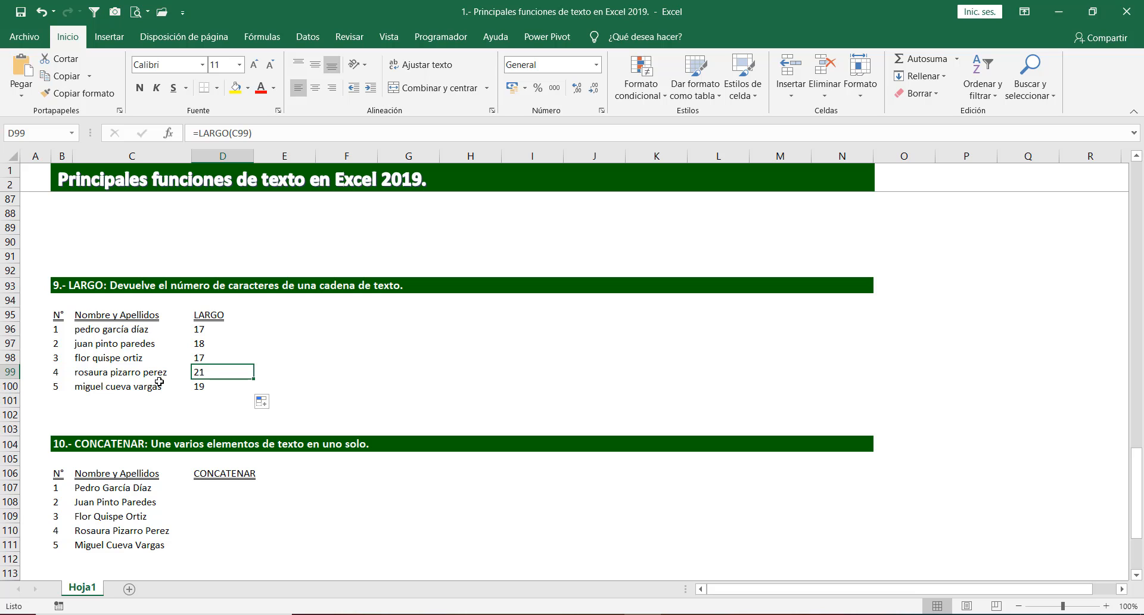
Enter =CONCATENAR(B107," ",C107) in cell D107 of section 10 to join the number and name with a space.
scroll(176, 405, "down", 4)
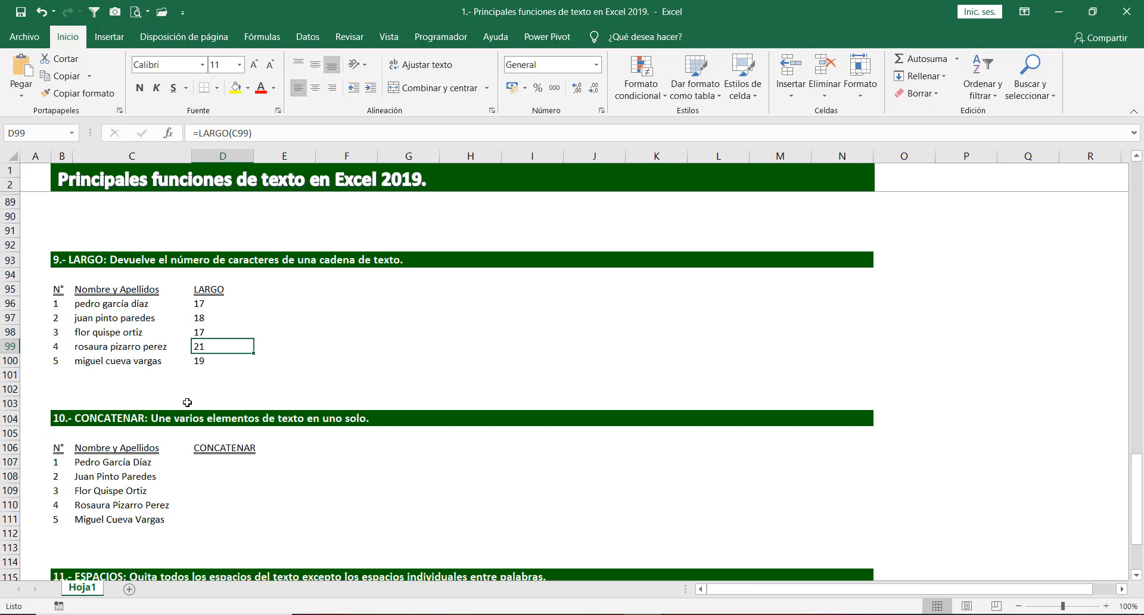
left_click(211, 315)
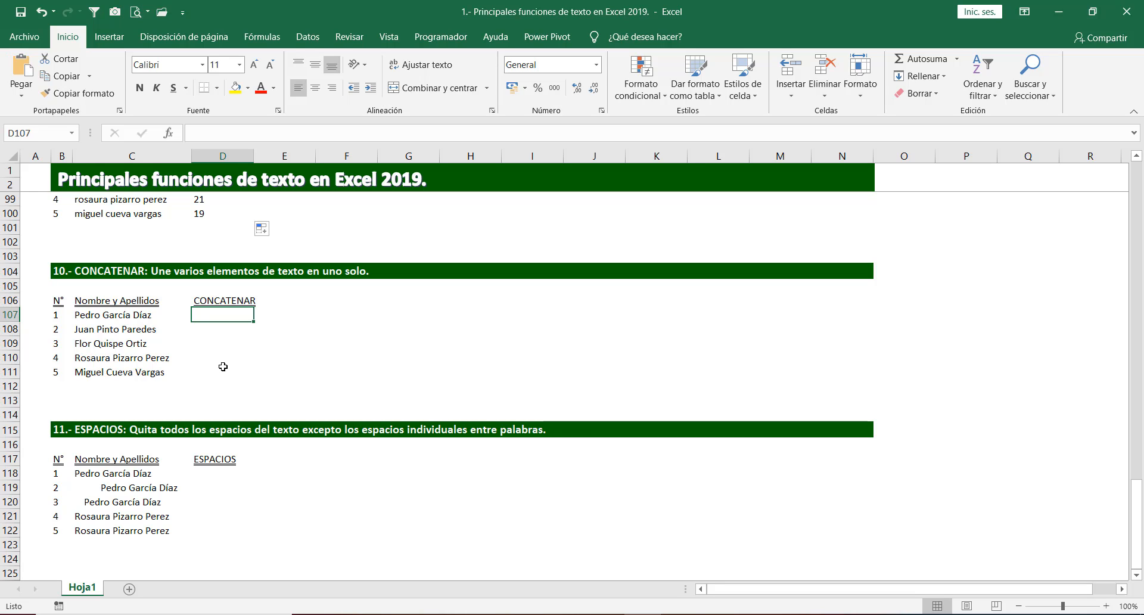
type("=")
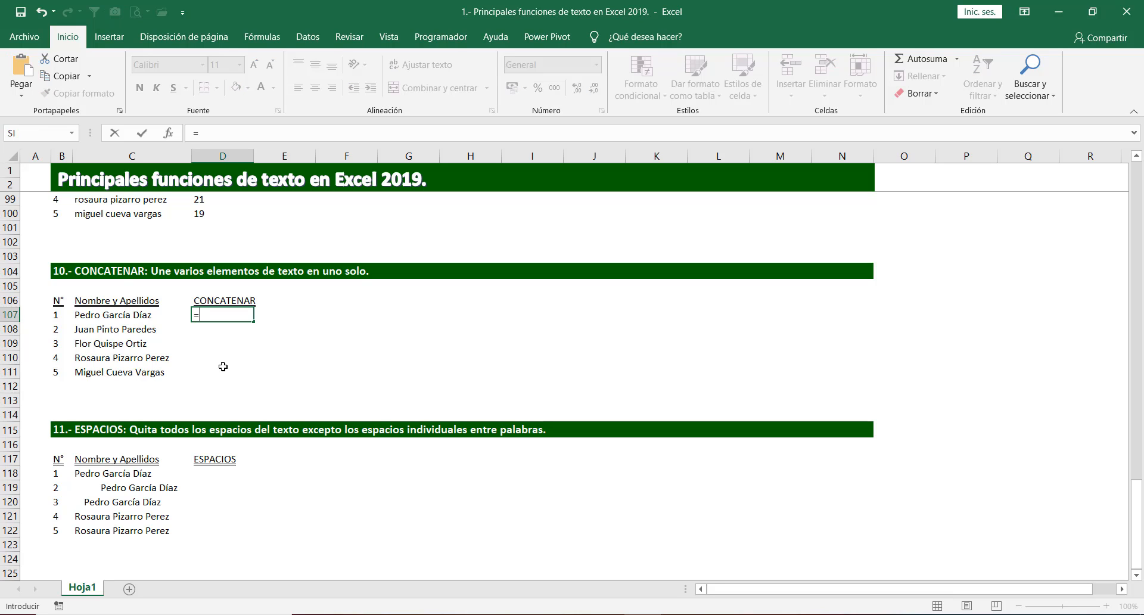
type("CON")
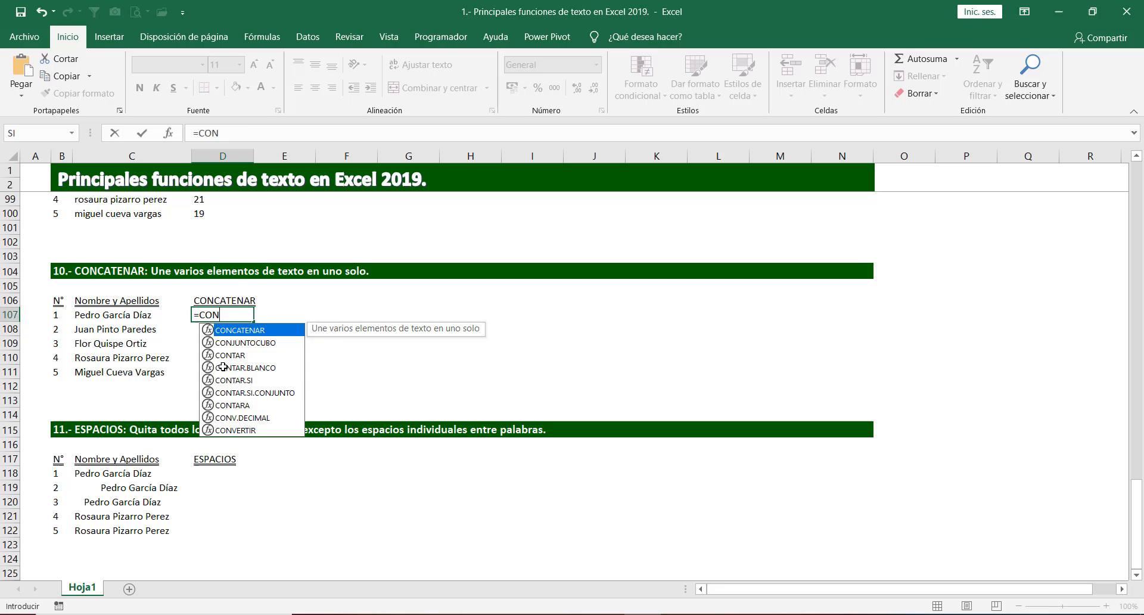
key("Tab")
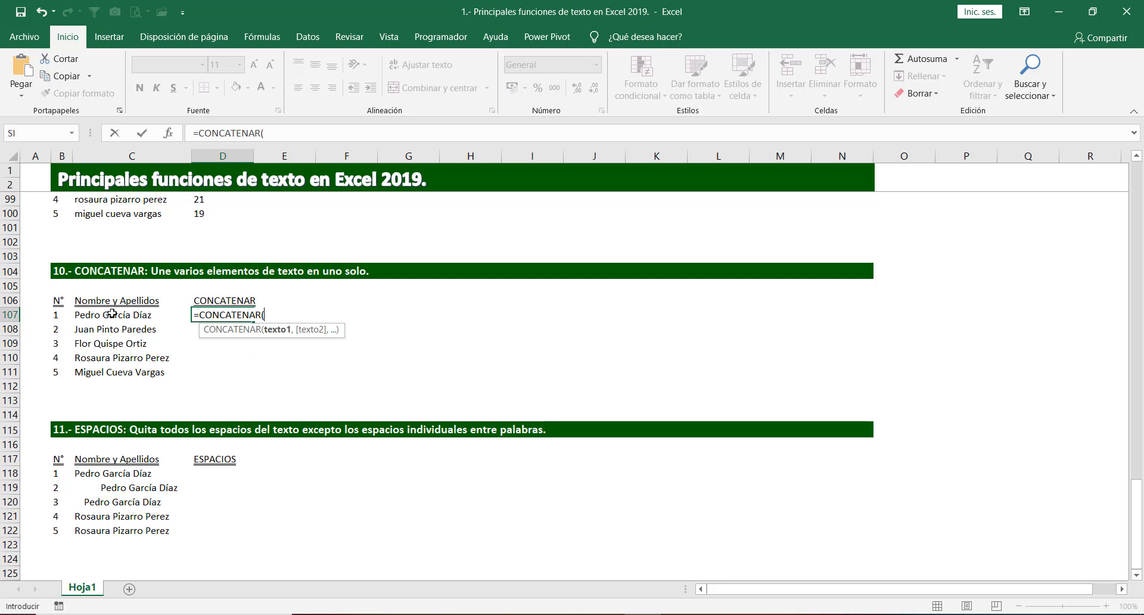
left_click(53, 316)
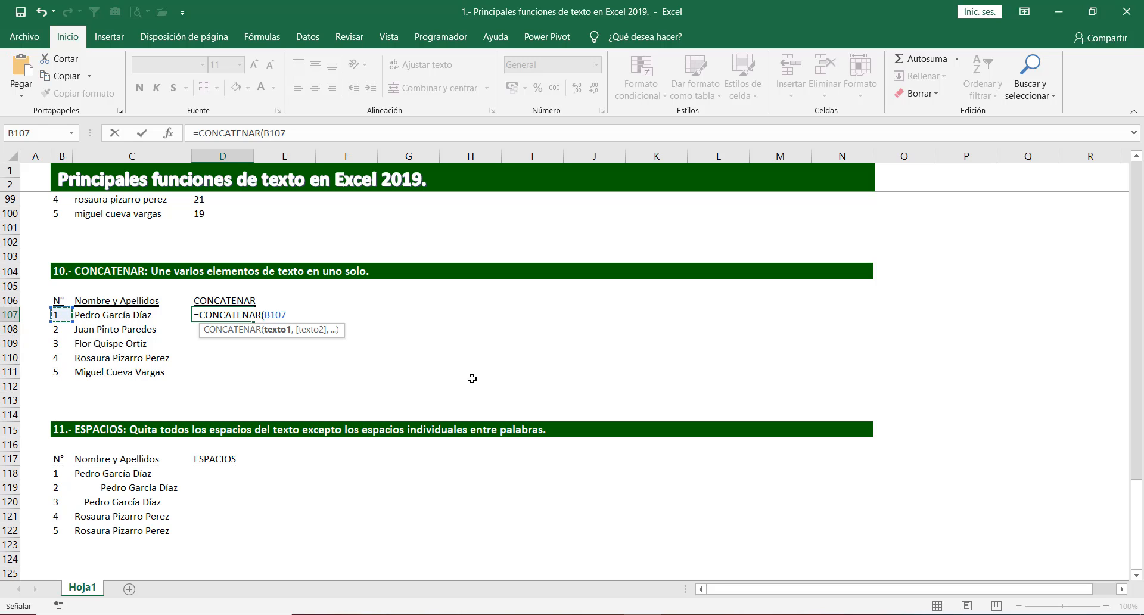
type(",")
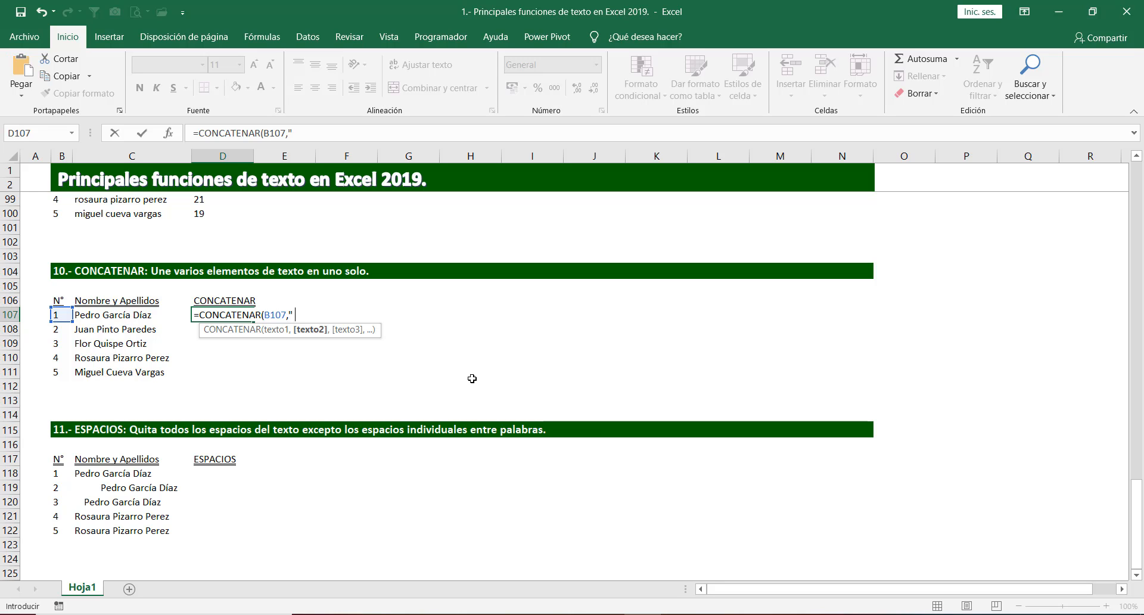
type("\",")
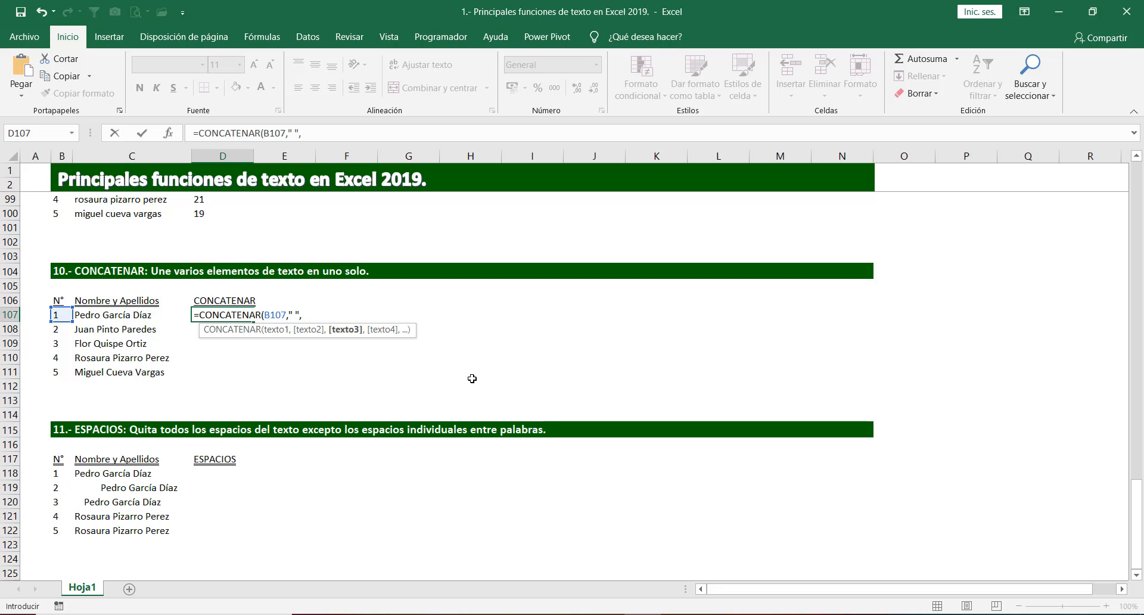
left_click(119, 316)
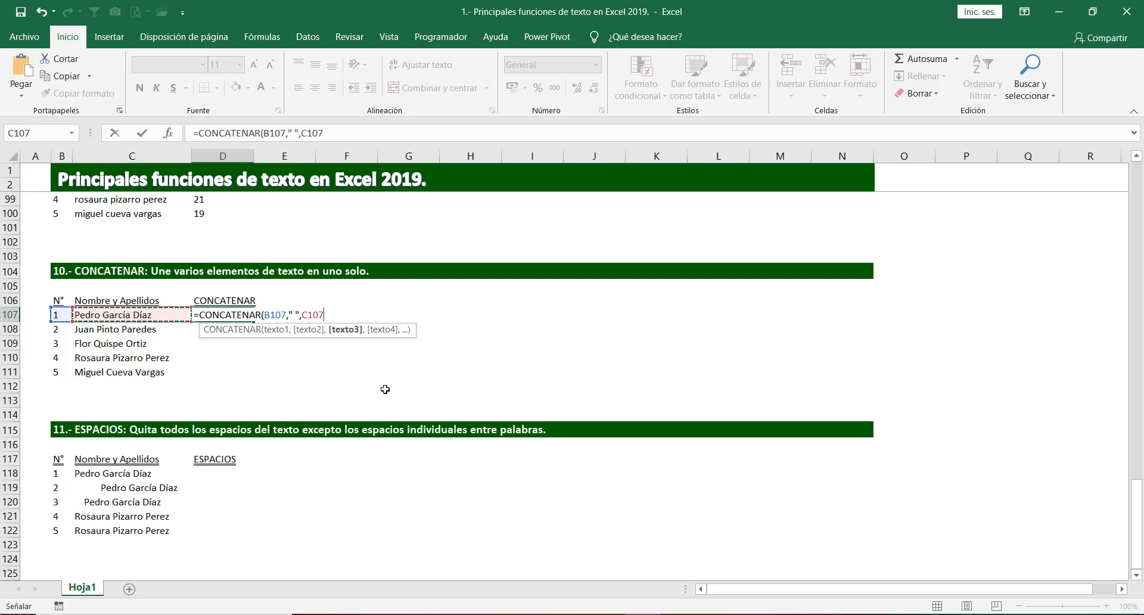
type(")")
key("Return")
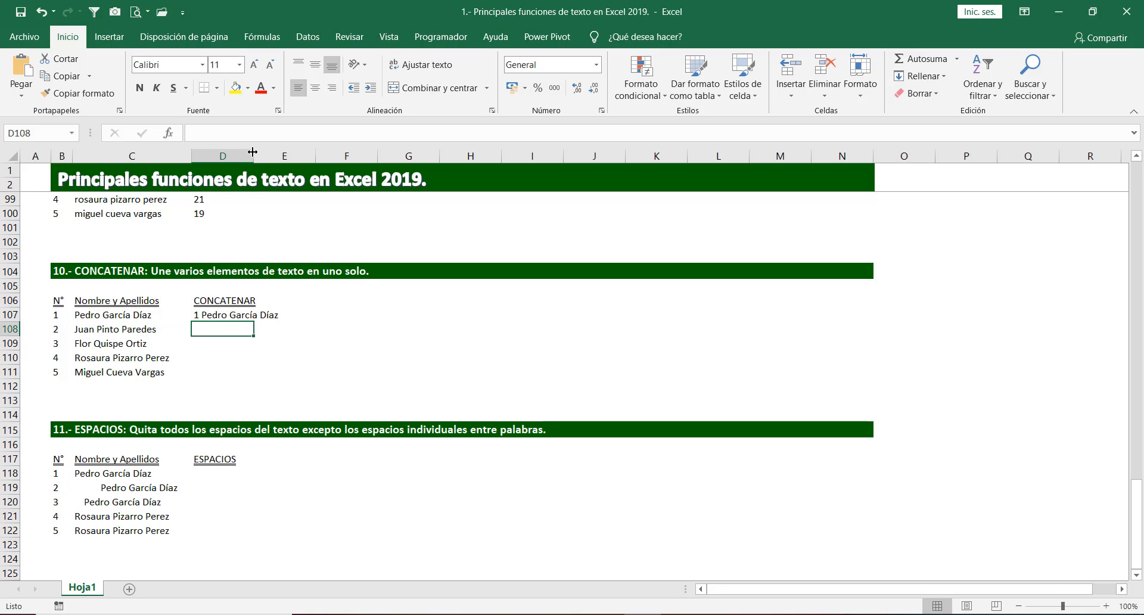
Fill the CONCATENAR formula from D107 down to D111.
left_click(229, 316)
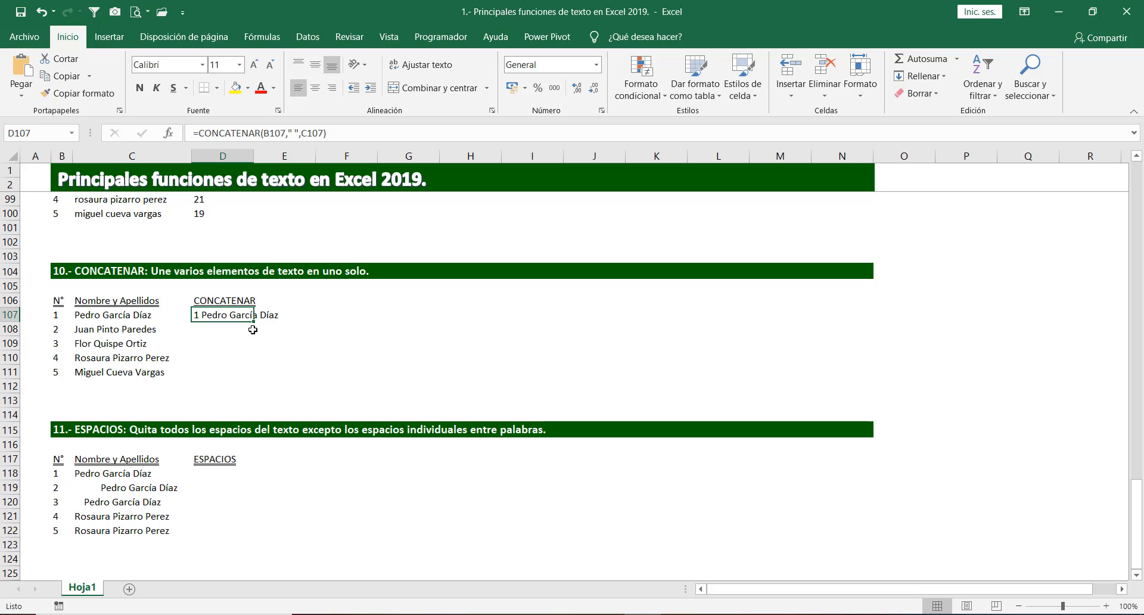
left_click_drag(256, 323, 256, 379)
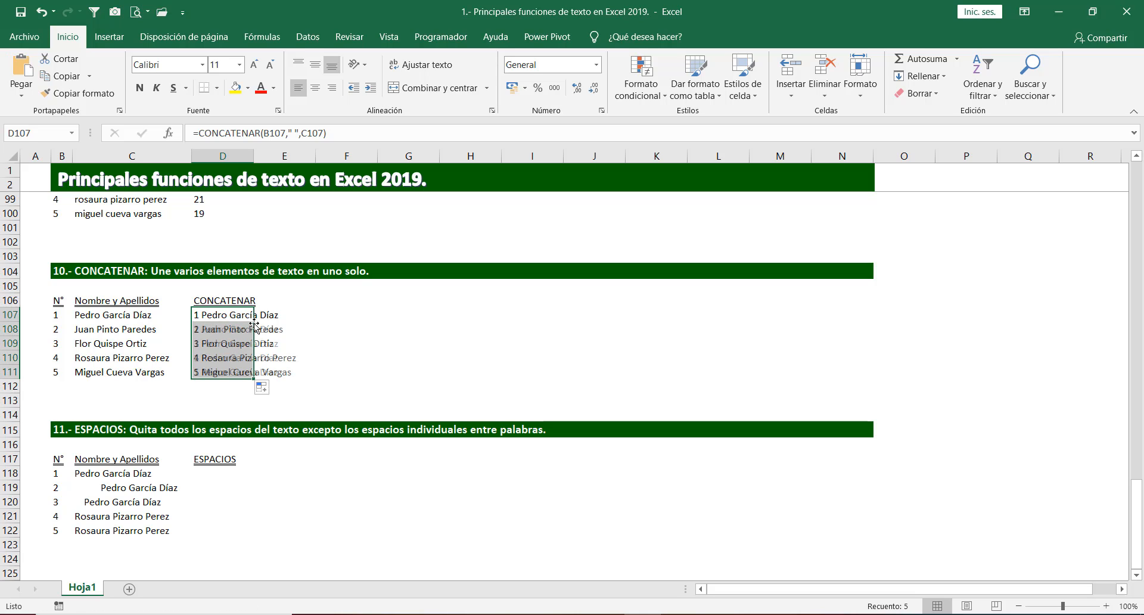
left_click(448, 340)
Check the copied CONCATENAR formulas cell by cell in D107 to D111.
left_click(213, 330)
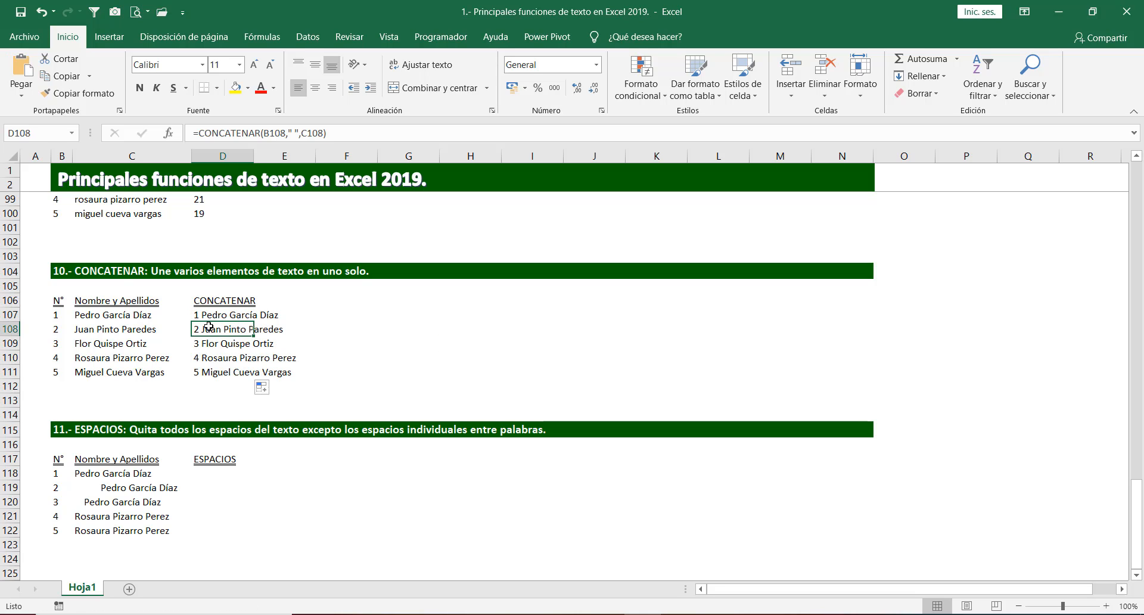
left_click(209, 344)
left_click(215, 358)
left_click(218, 372)
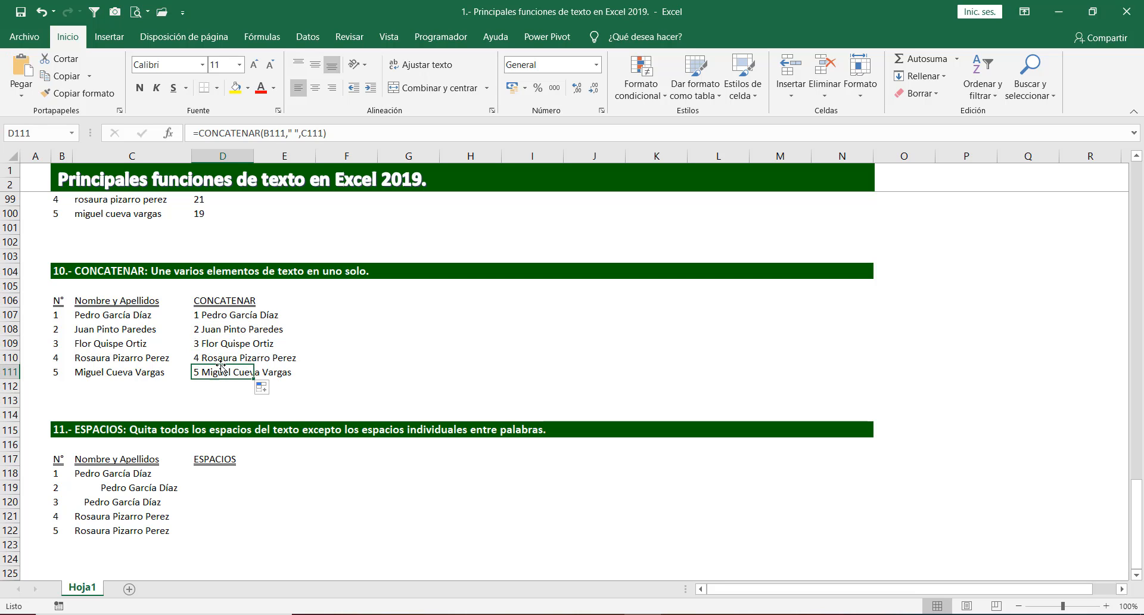
left_click(221, 356)
left_click(220, 345)
left_click(219, 330)
left_click(219, 316)
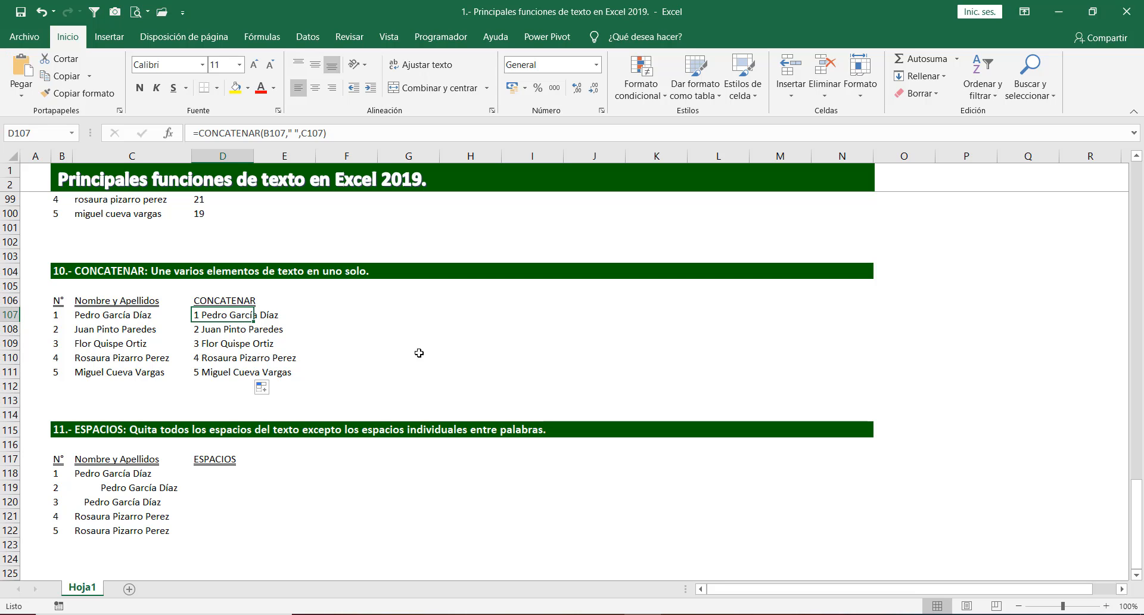
Change the separator text in the D107 formula to " VS " so it reads =CONCATENAR(B107," VS ",C107).
left_click(295, 131)
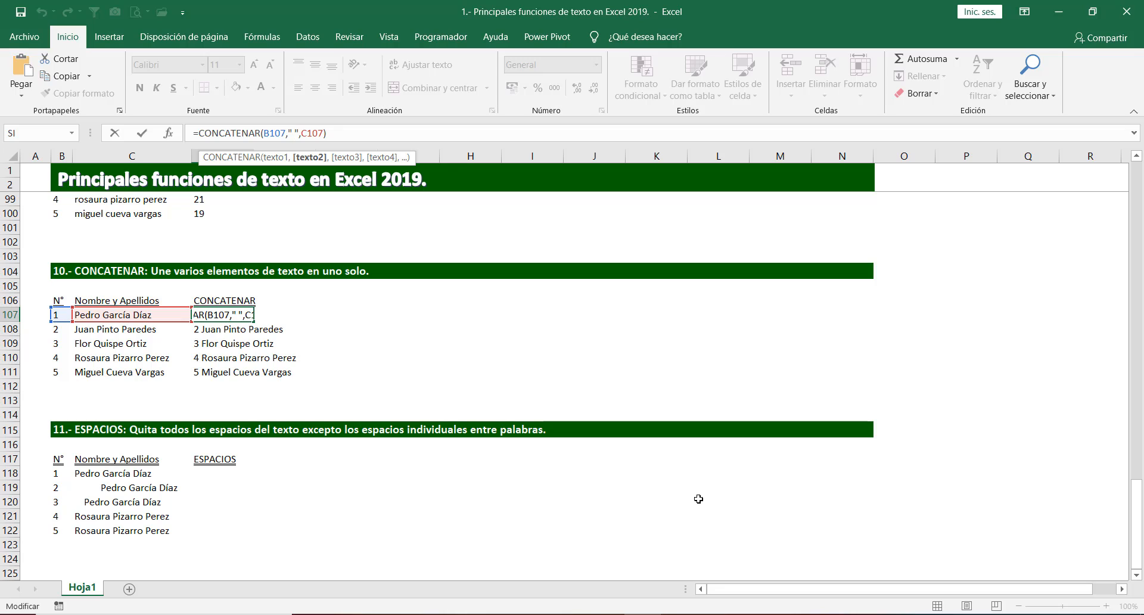
type("VS")
left_click(364, 134)
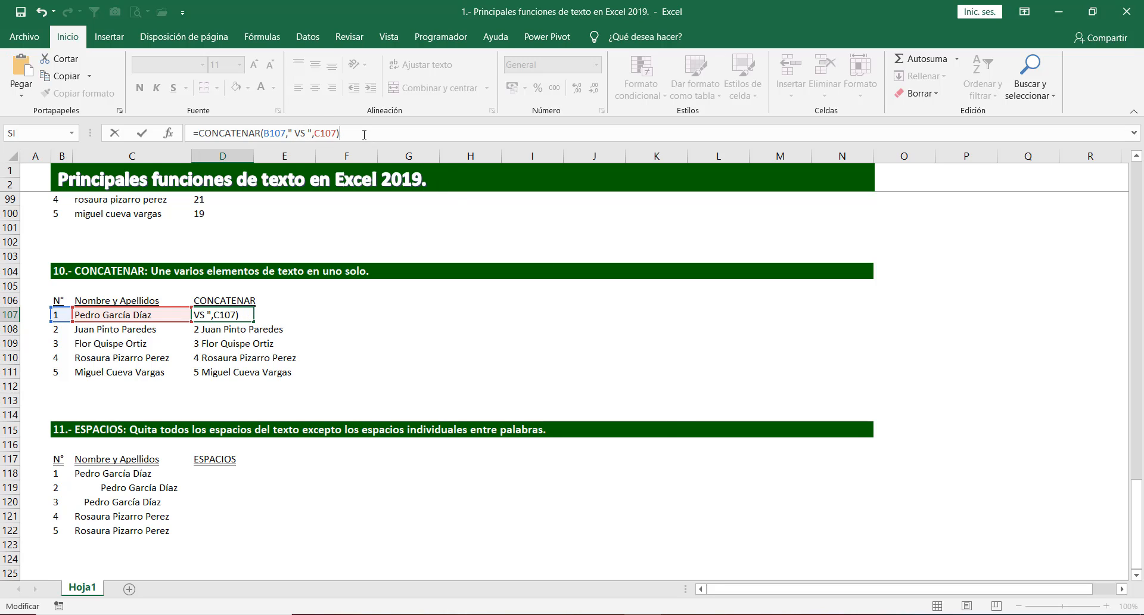
key("Return")
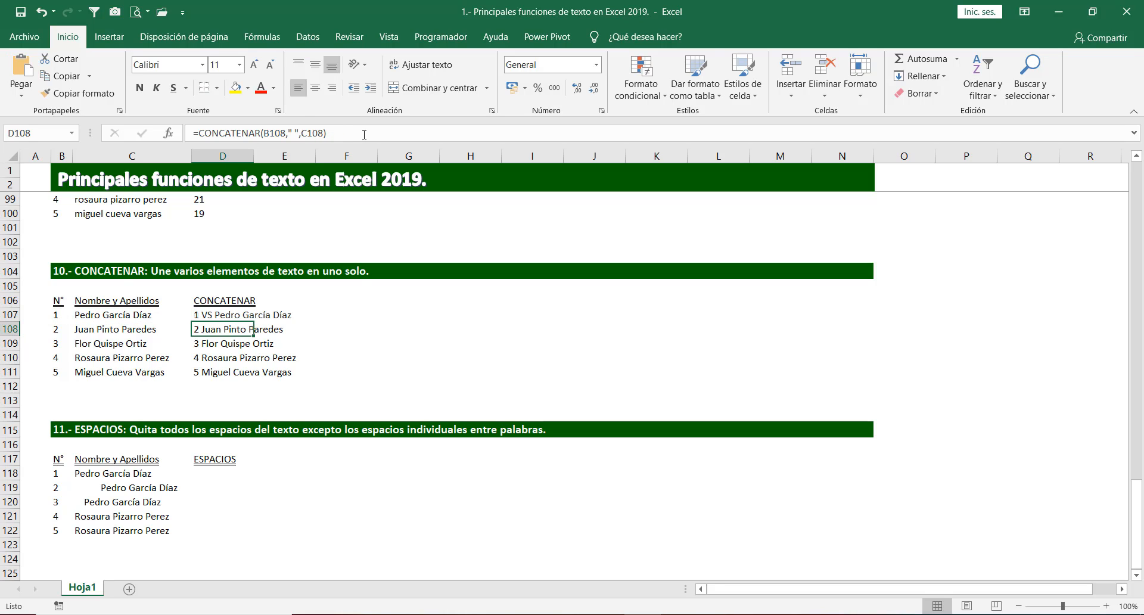
Copy the updated CONCATENAR formula with the VS separator from D107 down to D111.
left_click(240, 315)
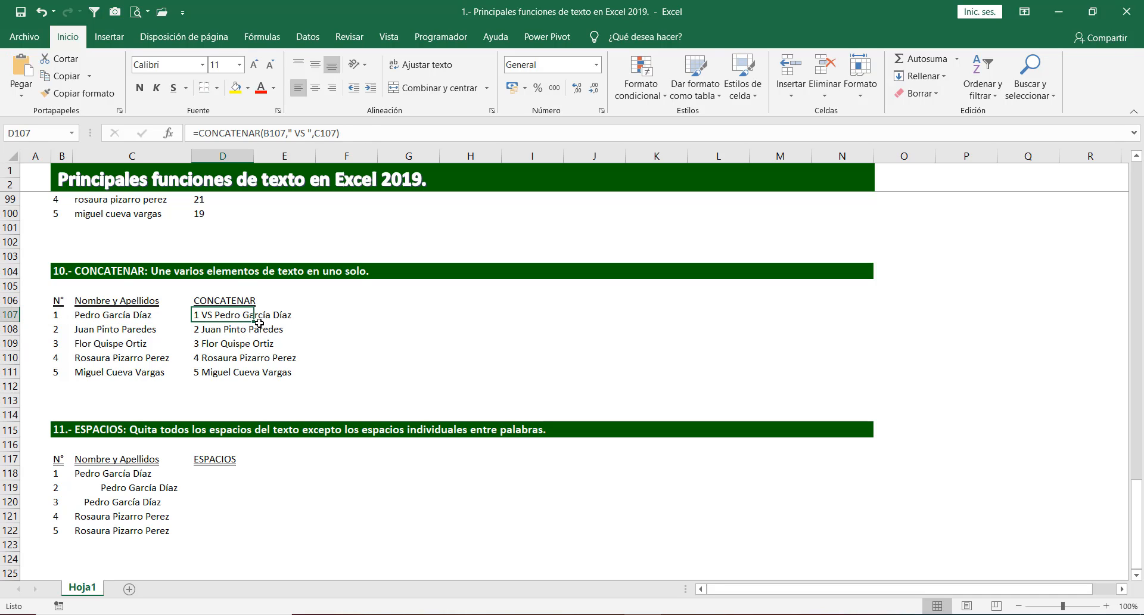
left_click_drag(254, 322, 254, 379)
left_click(453, 331)
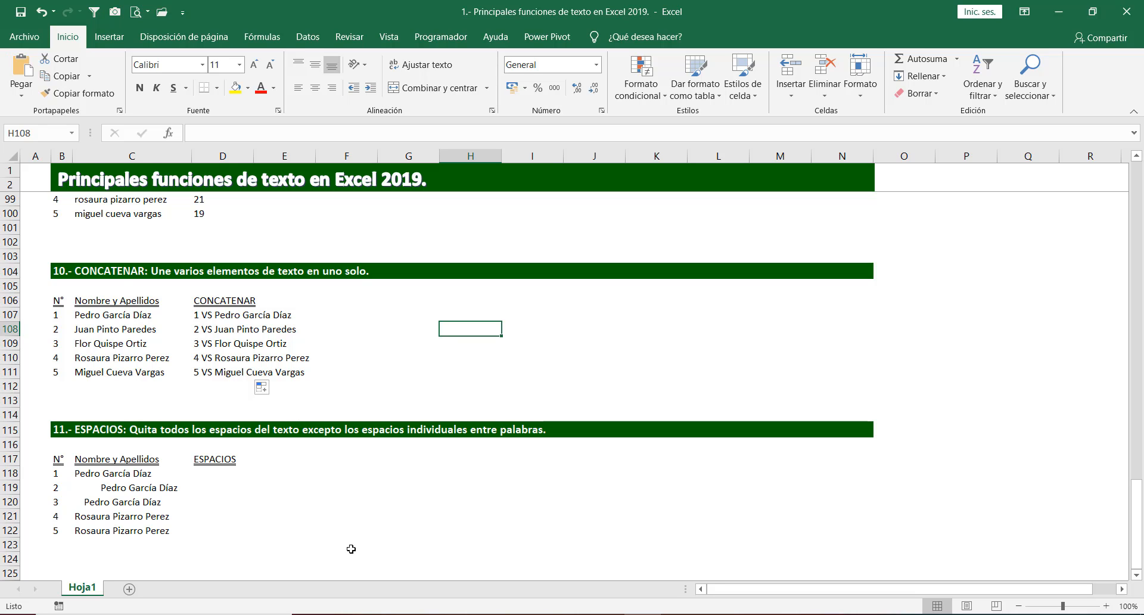
Inspect the names in C118 and C119 of section 11, highlighting the blank characters before the name in C119.
scroll(247, 467, "down", 2)
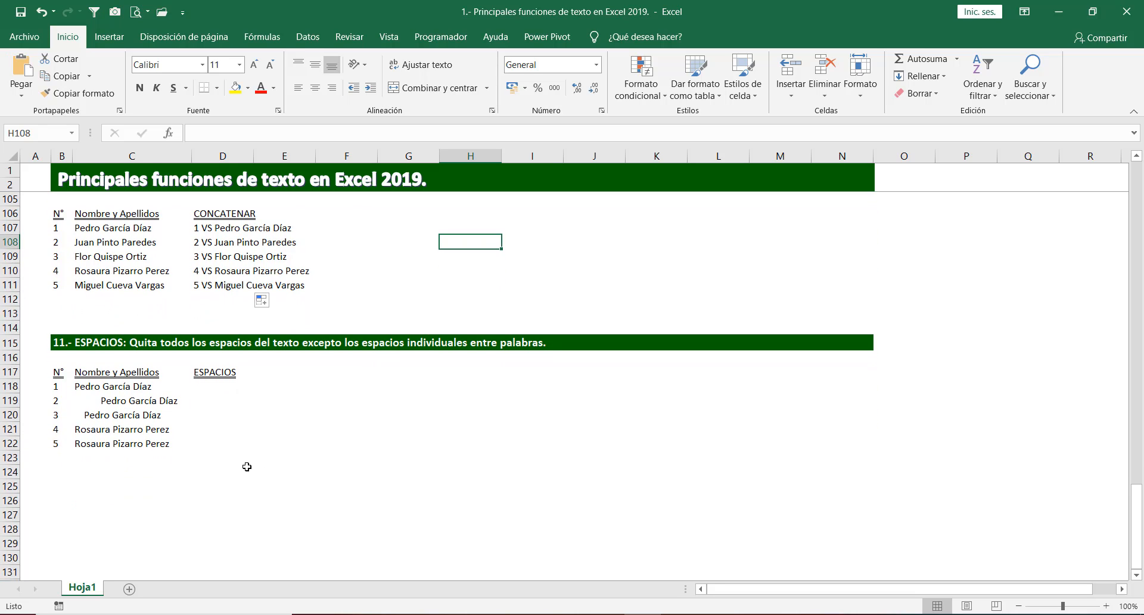
left_click(209, 388)
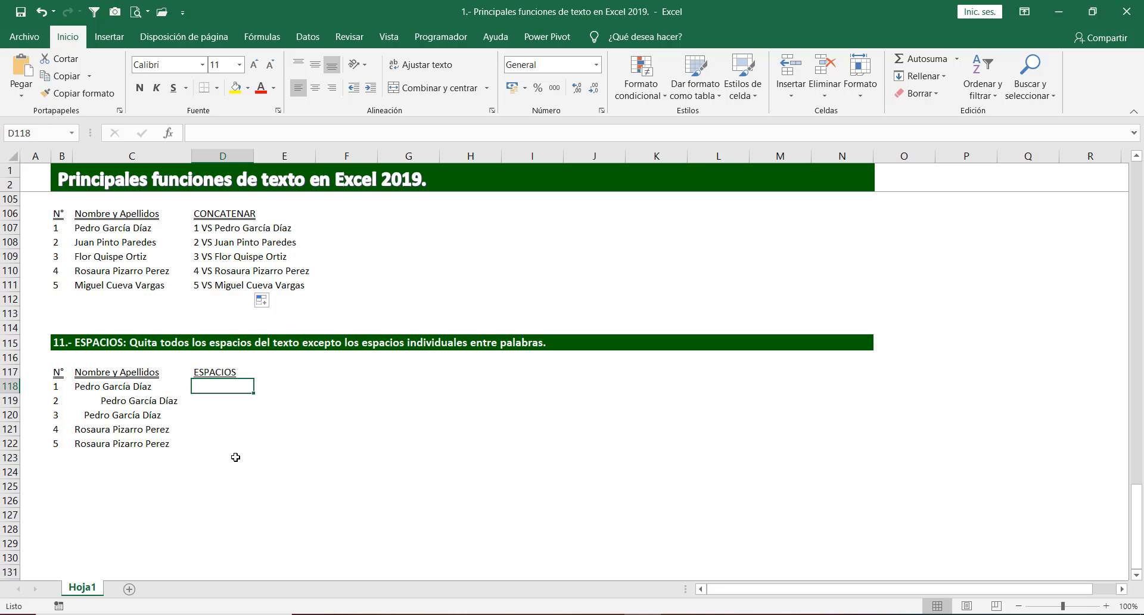
left_click(92, 389)
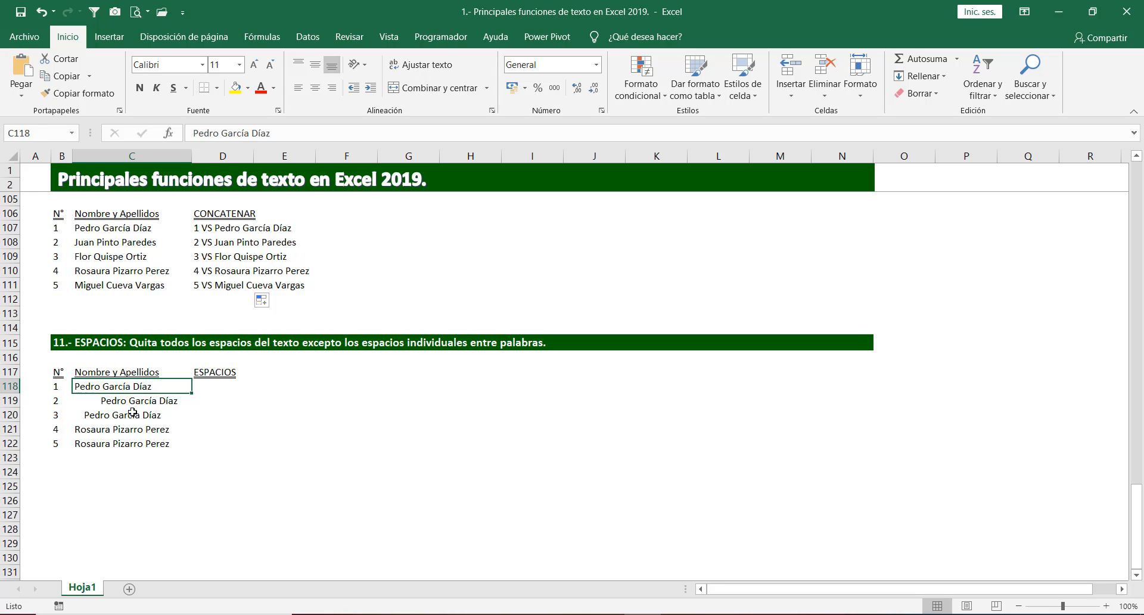
left_click(116, 404)
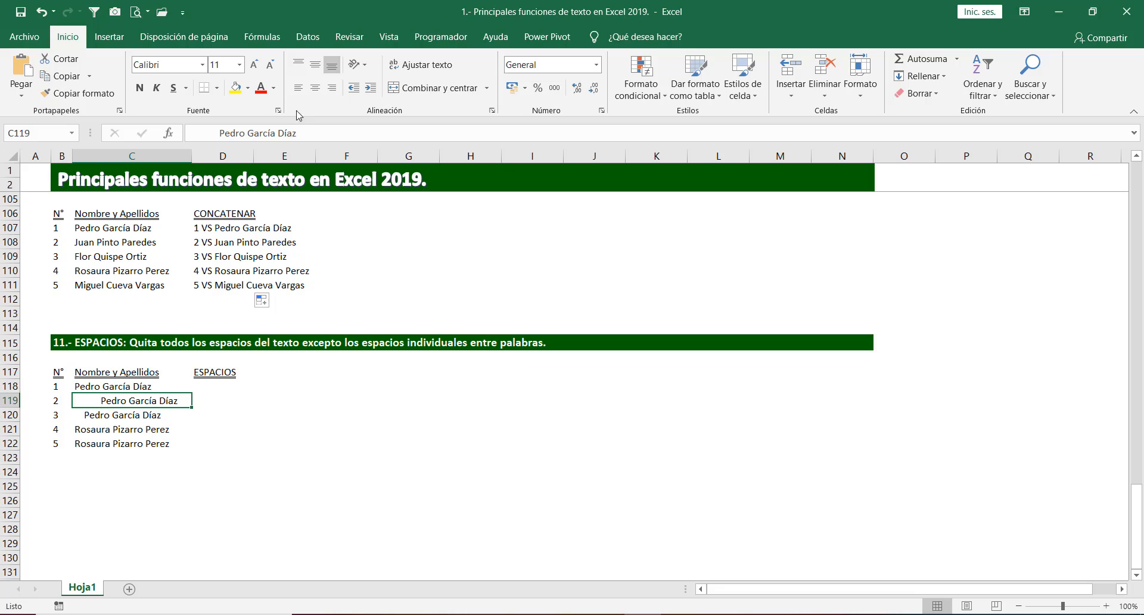
left_click(301, 90)
left_click(191, 132)
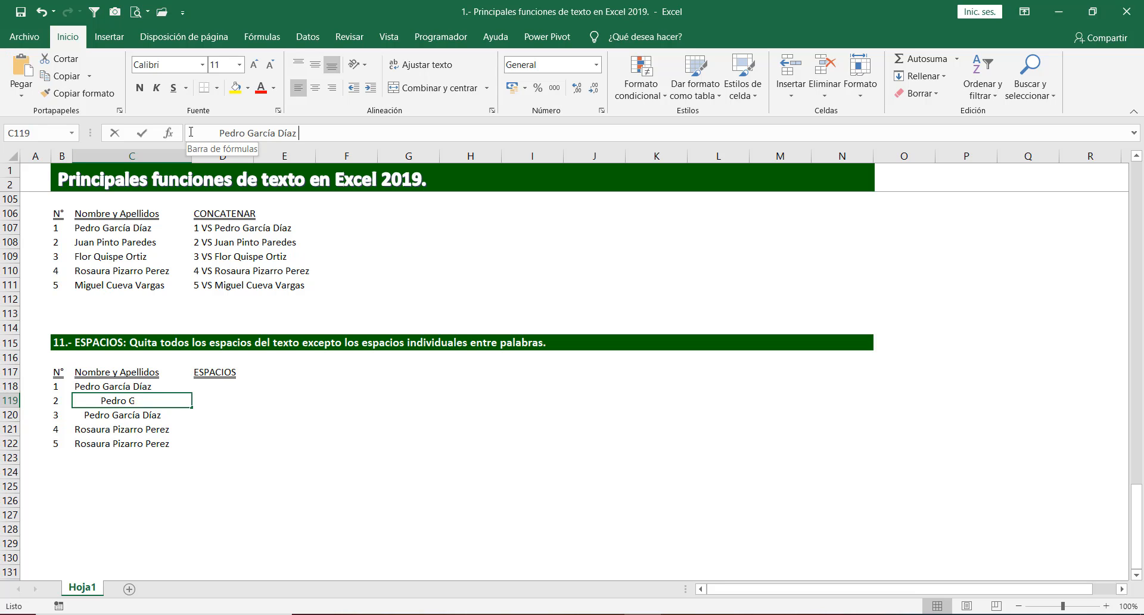
left_click_drag(193, 133, 219, 133)
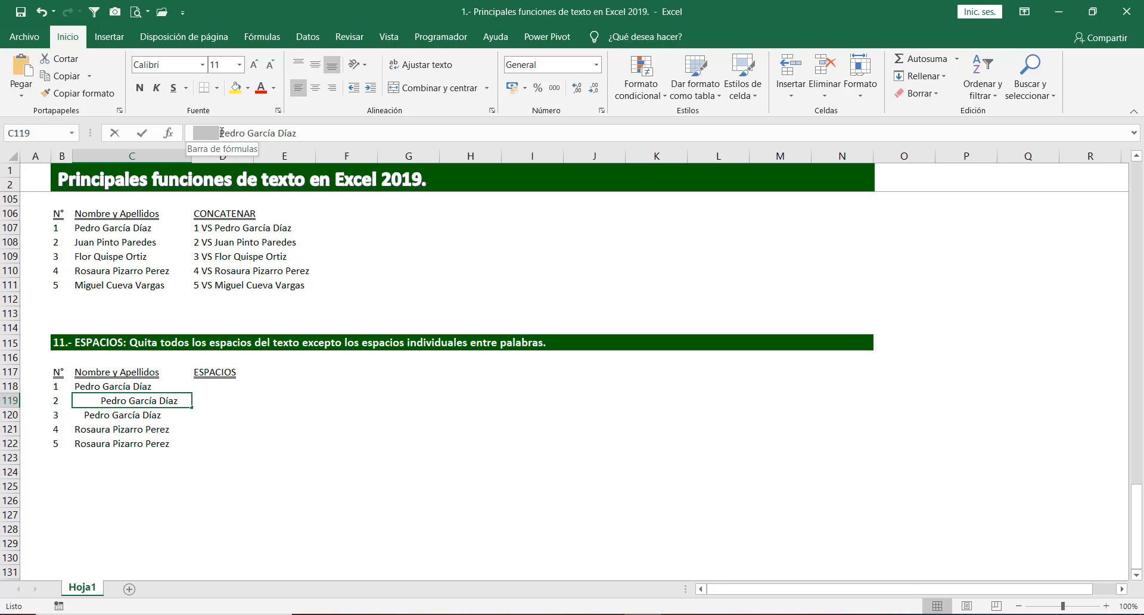
left_click(296, 431)
Compare the name entries in C118 to C122 for extra spaces before or between the words.
left_click(132, 418)
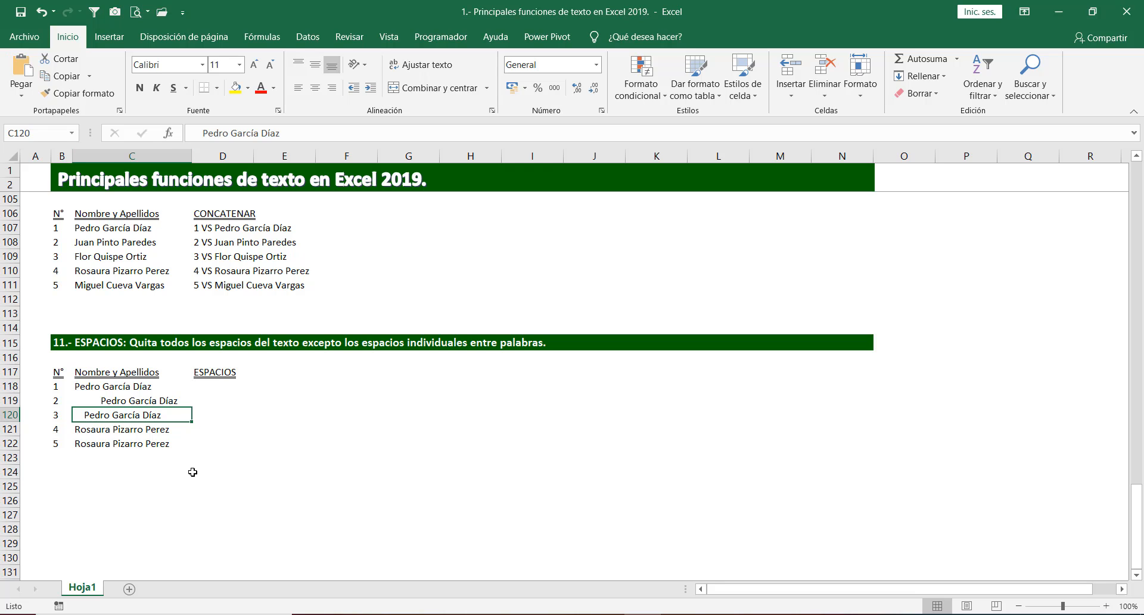
left_click(104, 389)
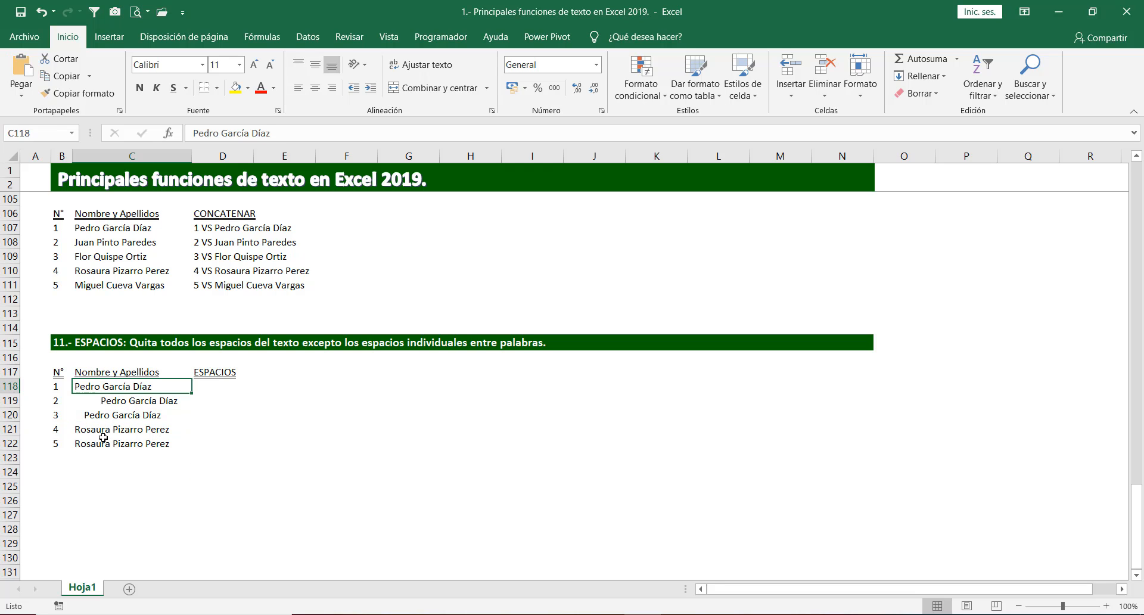
left_click(122, 430)
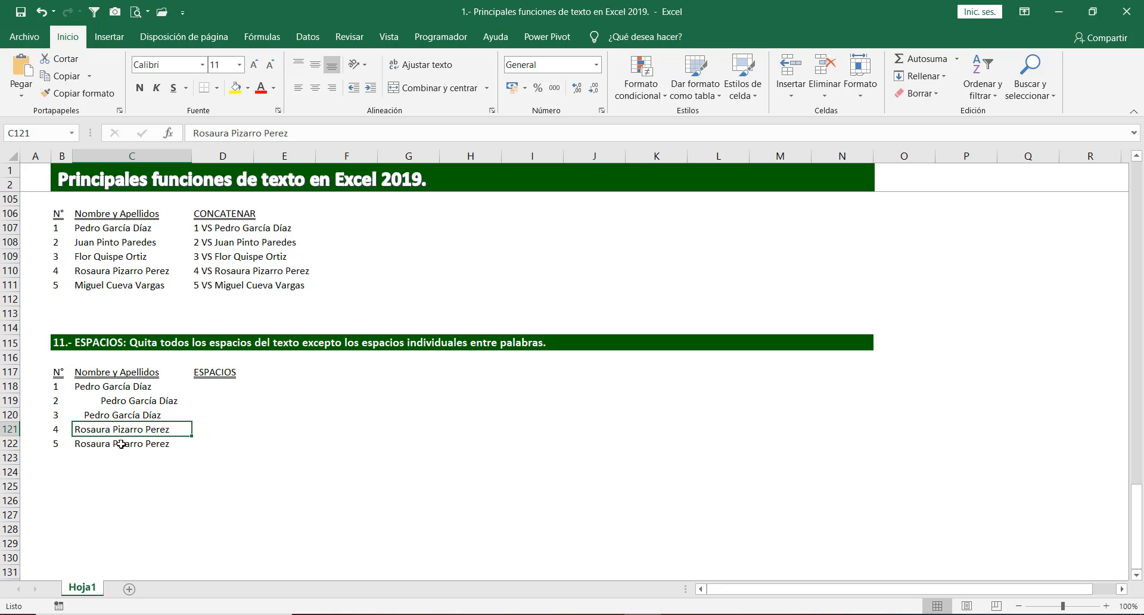
left_click(121, 444)
left_click(123, 429)
left_click(155, 444)
left_click(152, 431)
left_click(136, 414)
left_click(135, 401)
left_click(124, 387)
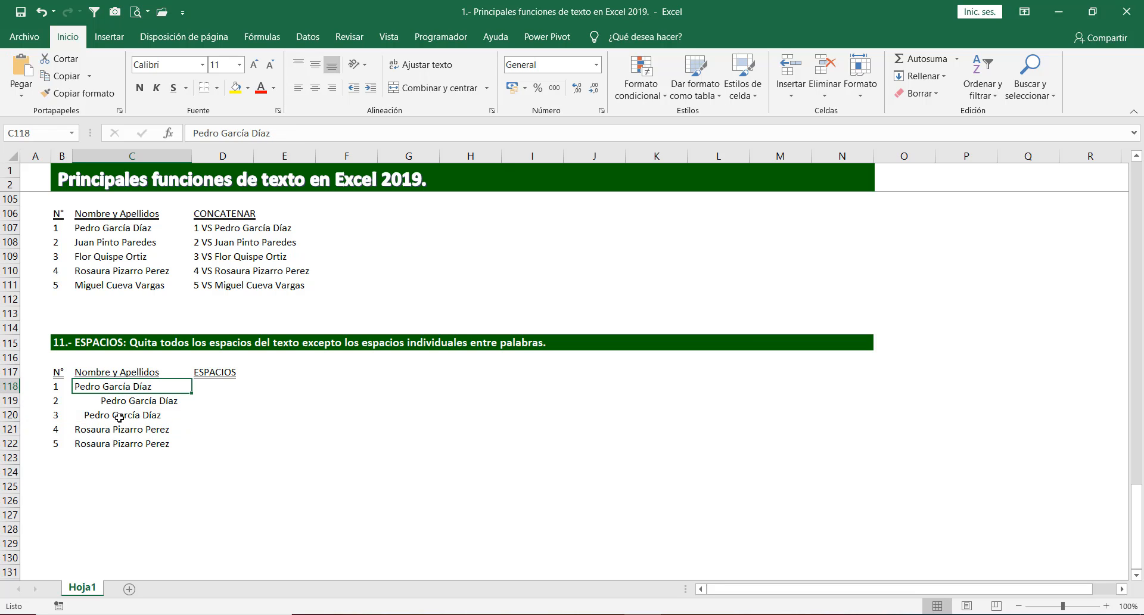
Enter =ESPACIOS(C118) in D118 to strip the extra spaces from the first name in section 11.
left_click(209, 388)
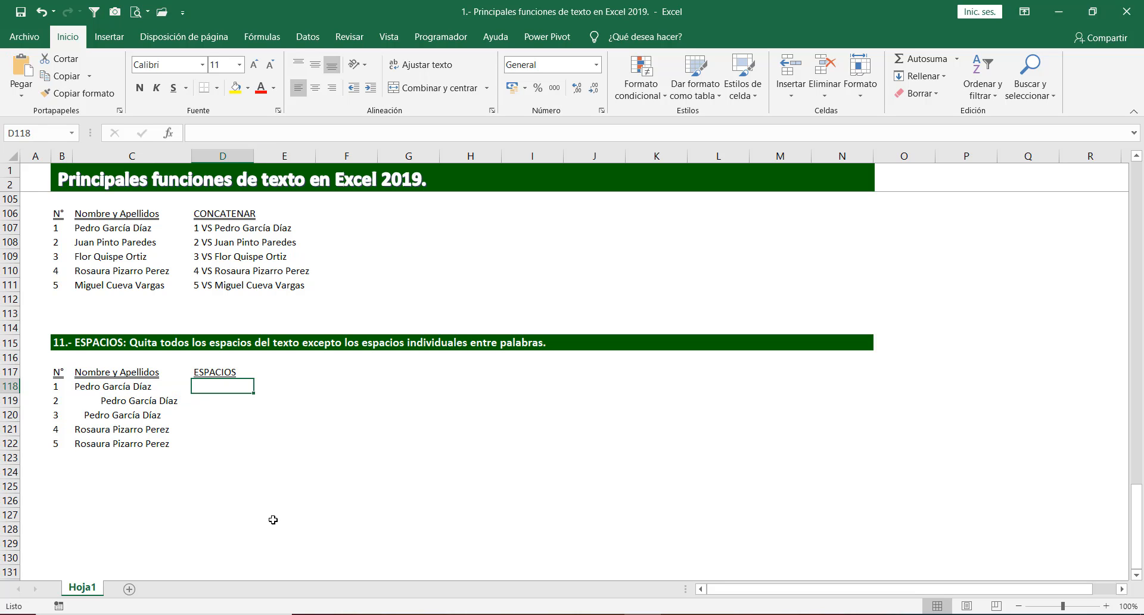
type("=")
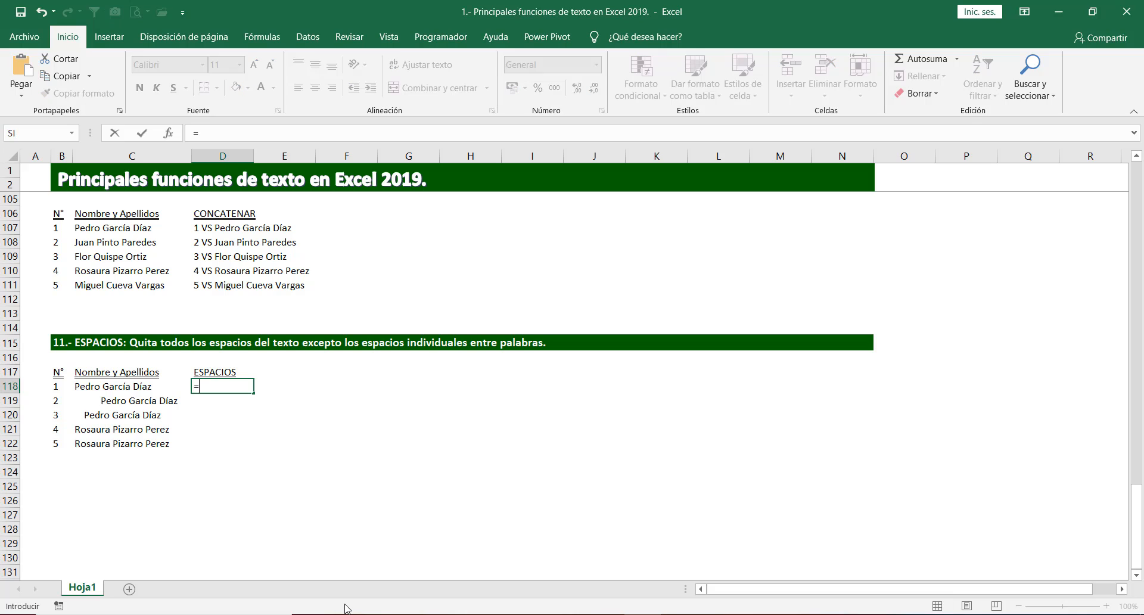
type("ESPA")
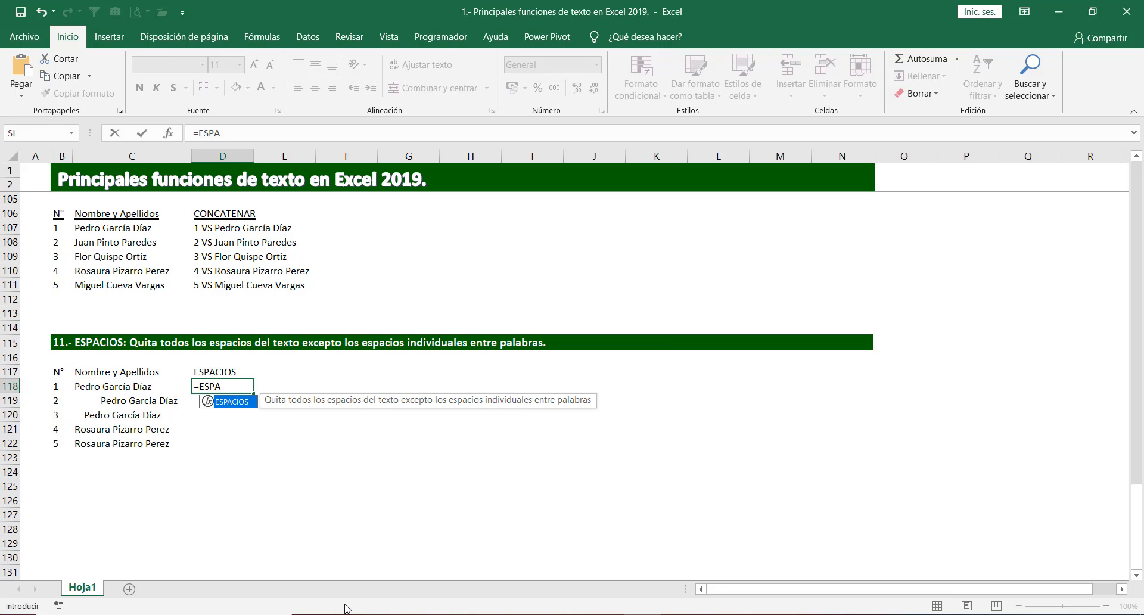
key("Tab")
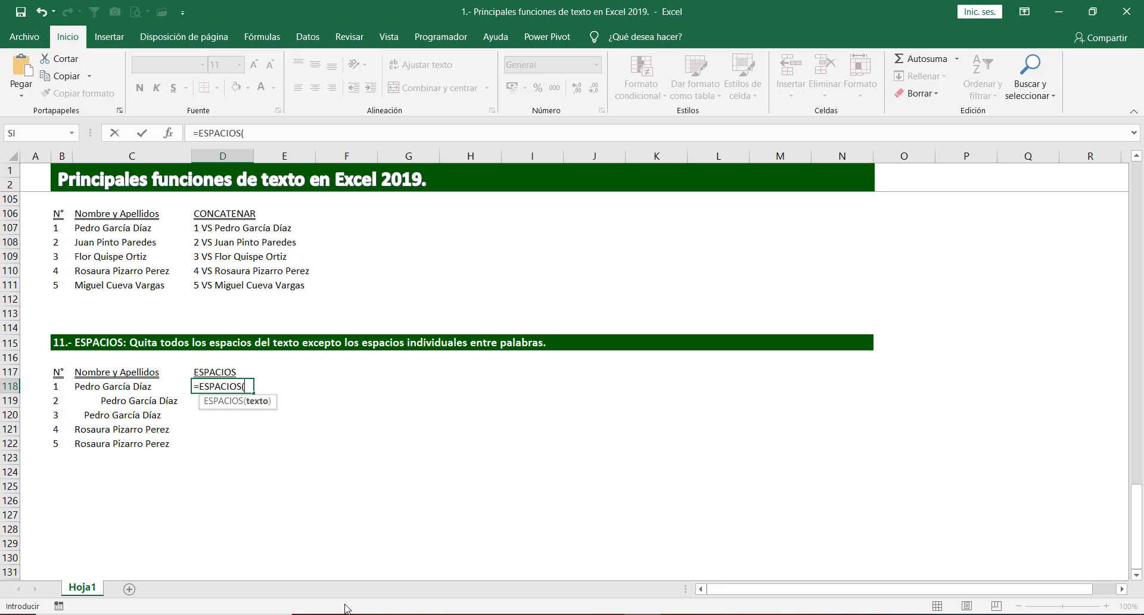
left_click(84, 387)
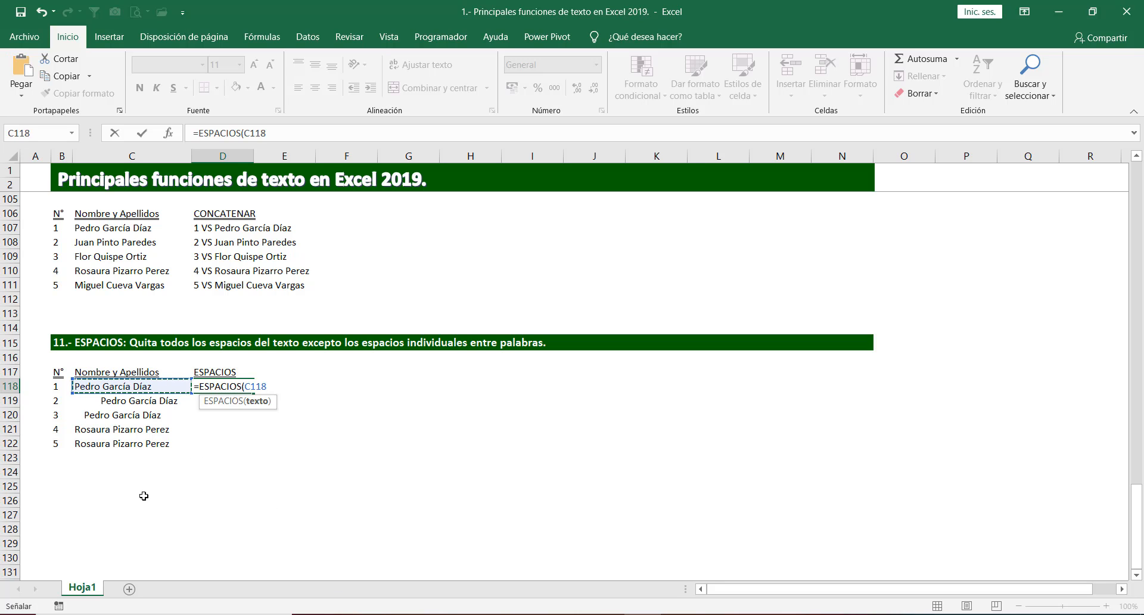
type(")")
key("Return")
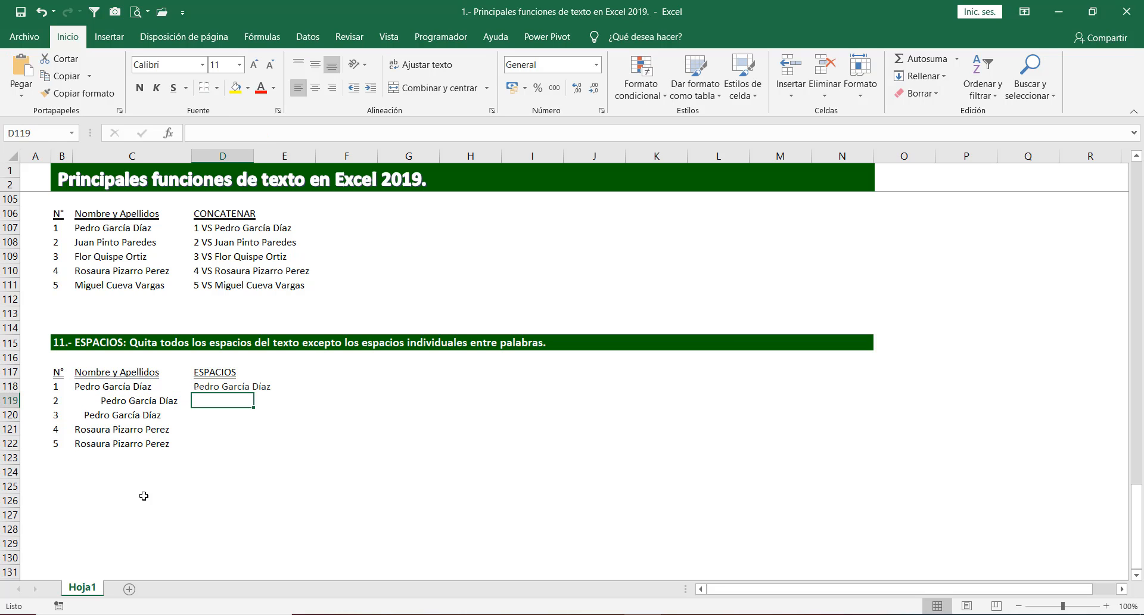
Copy the ESPACIOS formula from D118 down to D122.
left_click(243, 387)
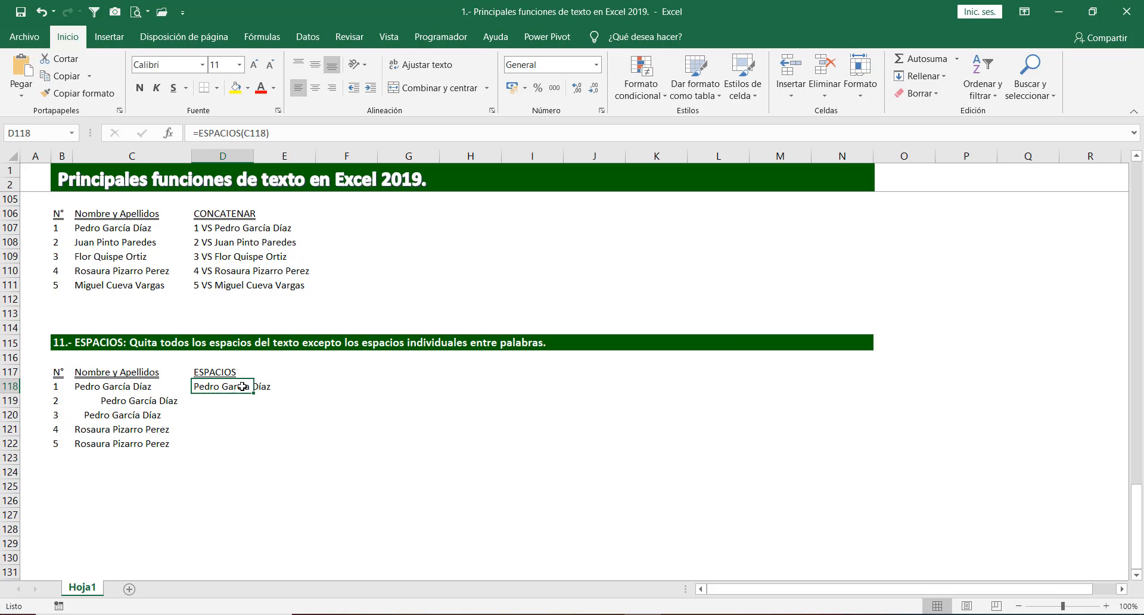
left_click_drag(253, 392, 255, 395)
left_click_drag(255, 449, 255, 451)
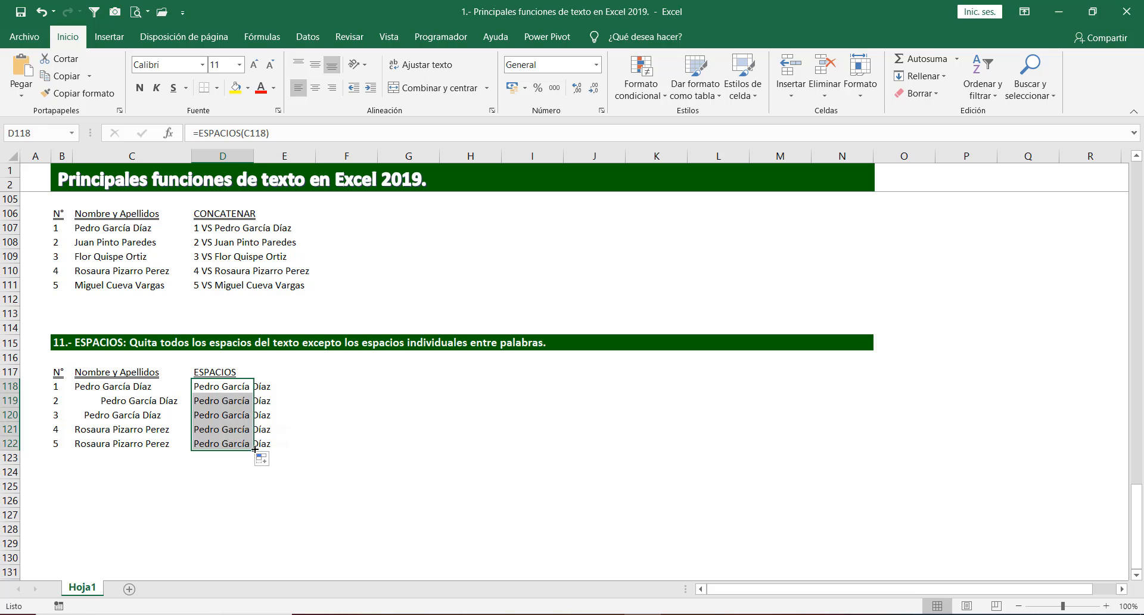
left_click(385, 428)
Compare the original name in C119 with the ESPACIOS results and check the formulas in D119 to D122.
left_click(121, 400)
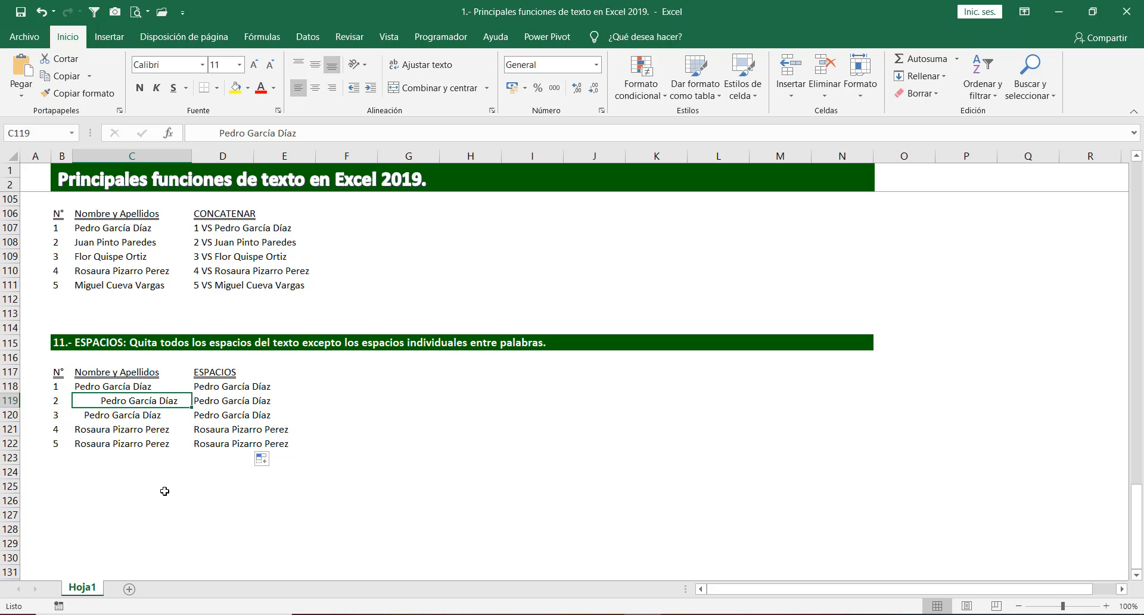
left_click(216, 400)
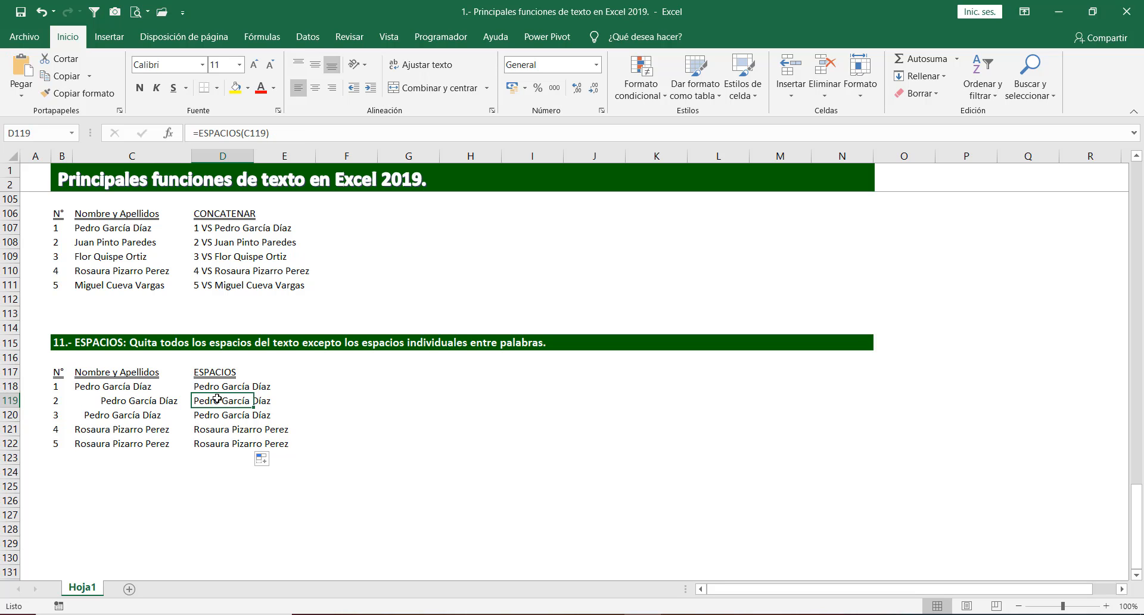
left_click(223, 490)
left_click(226, 405)
left_click(219, 414)
left_click(218, 430)
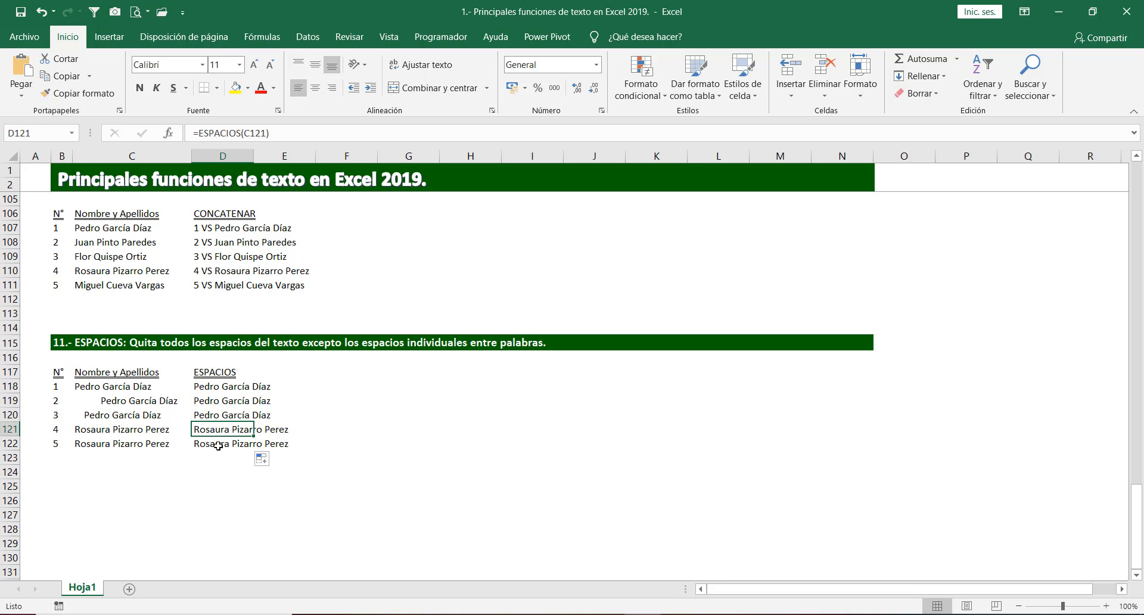
left_click(218, 446)
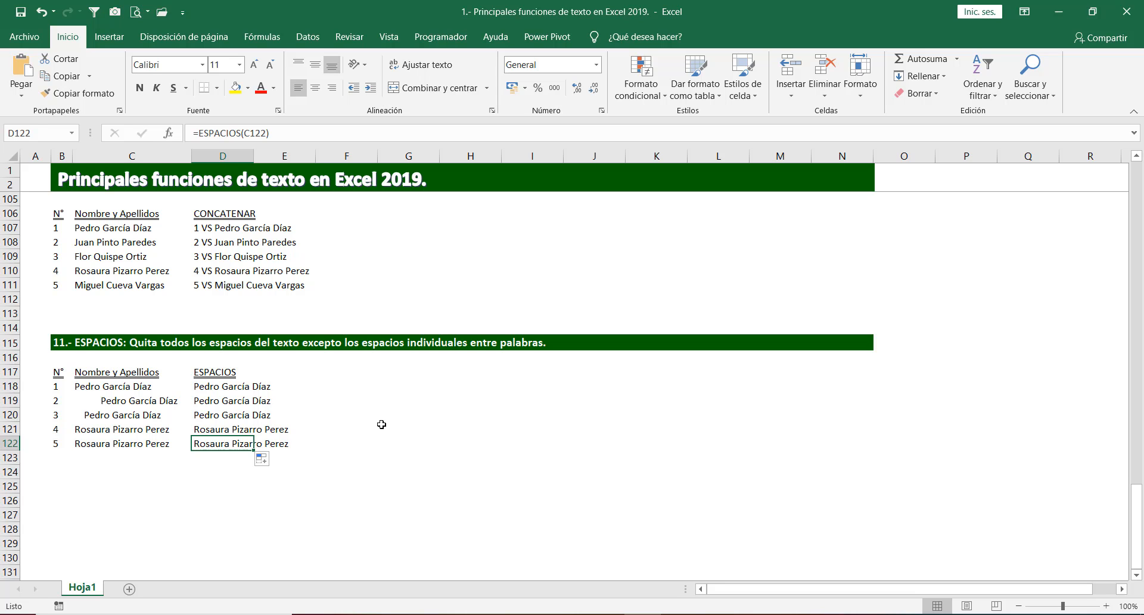
Return to the beginning of the sheet and select empty cell H9 beside the MAYUSC table.
scroll(381, 424, "up", 18)
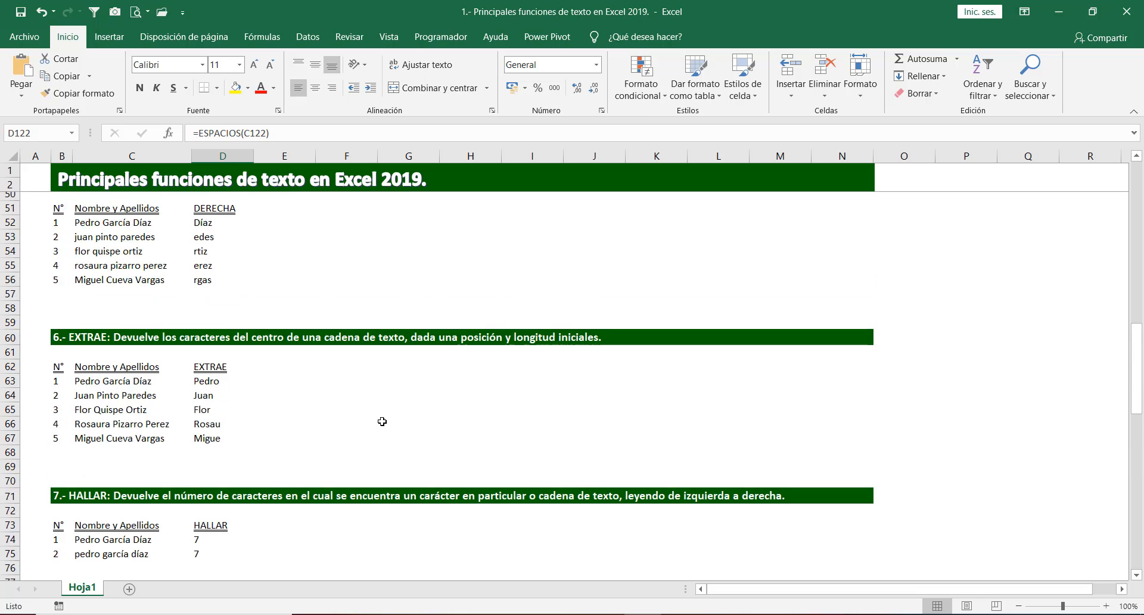
scroll(382, 421, "up", 16)
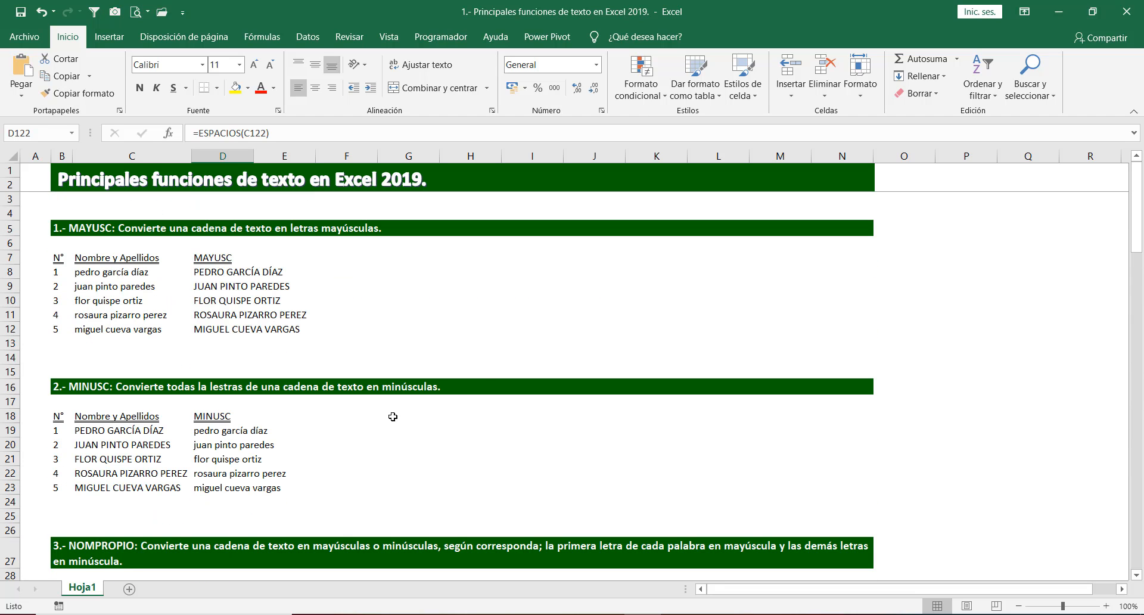
left_click(498, 285)
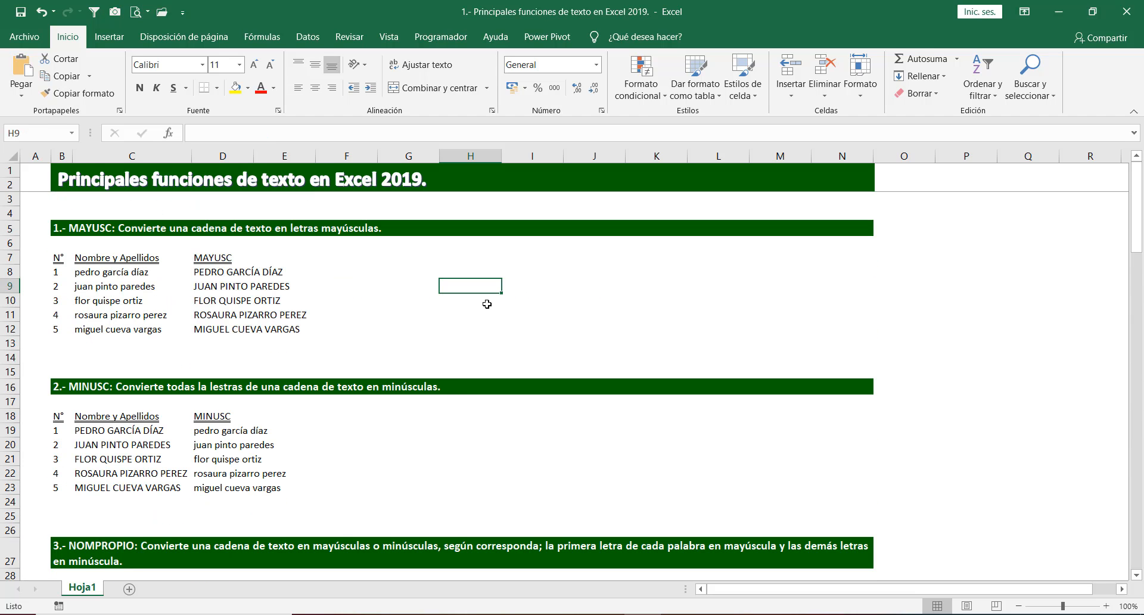